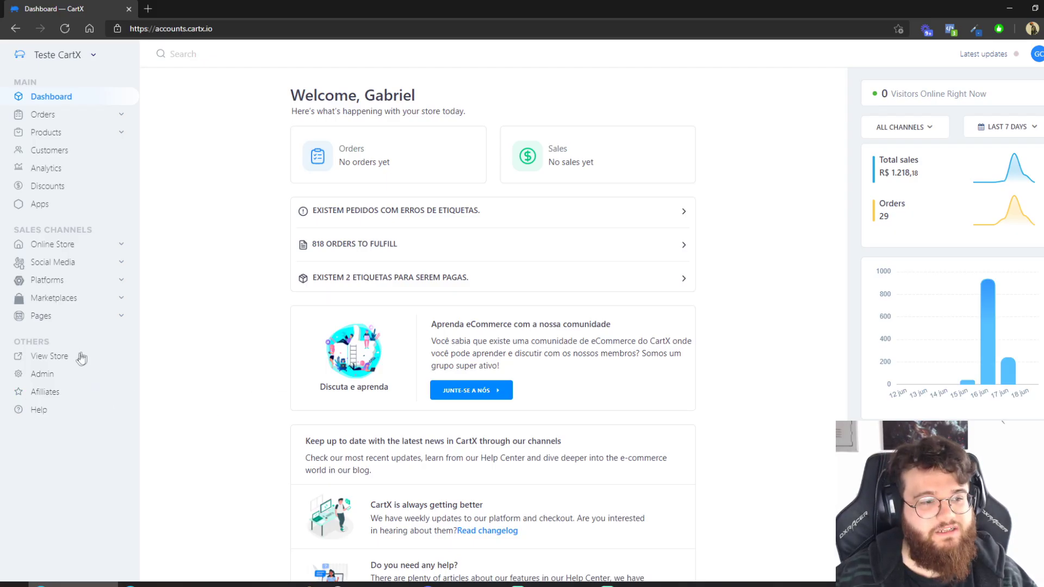
# Set the store's preferred language to Português (Brasil) in the general admin settings and return to the dashboard
pyautogui.click(52, 374)
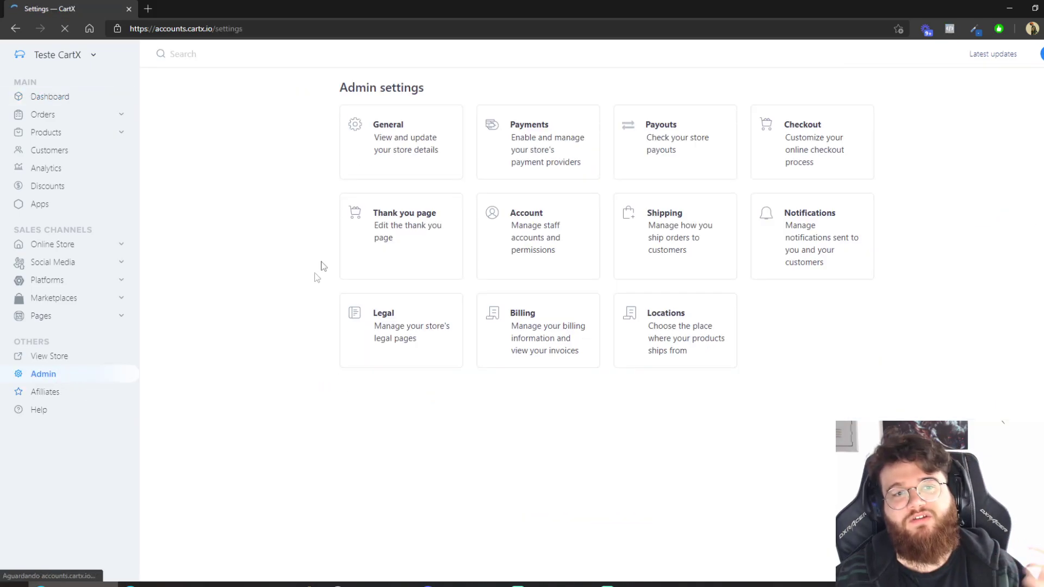
pyautogui.click(387, 162)
pyautogui.scroll(-10, 762, 394)
pyautogui.click(595, 491)
pyautogui.click(571, 521)
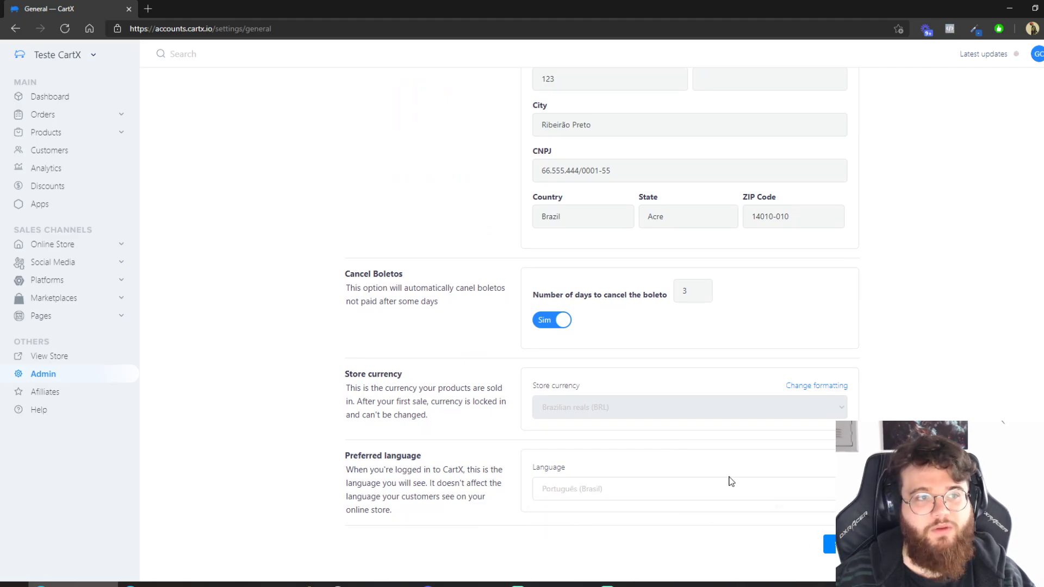
pyautogui.click(49, 102)
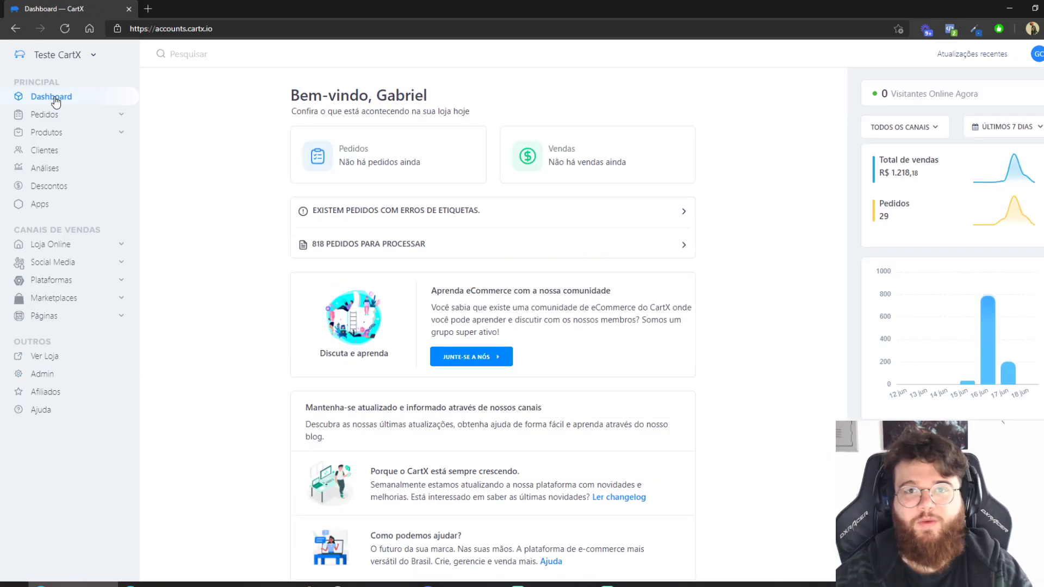
# Open the product list and start a new product with the title "Novo Editor"
pyautogui.click(82, 133)
pyautogui.click(67, 156)
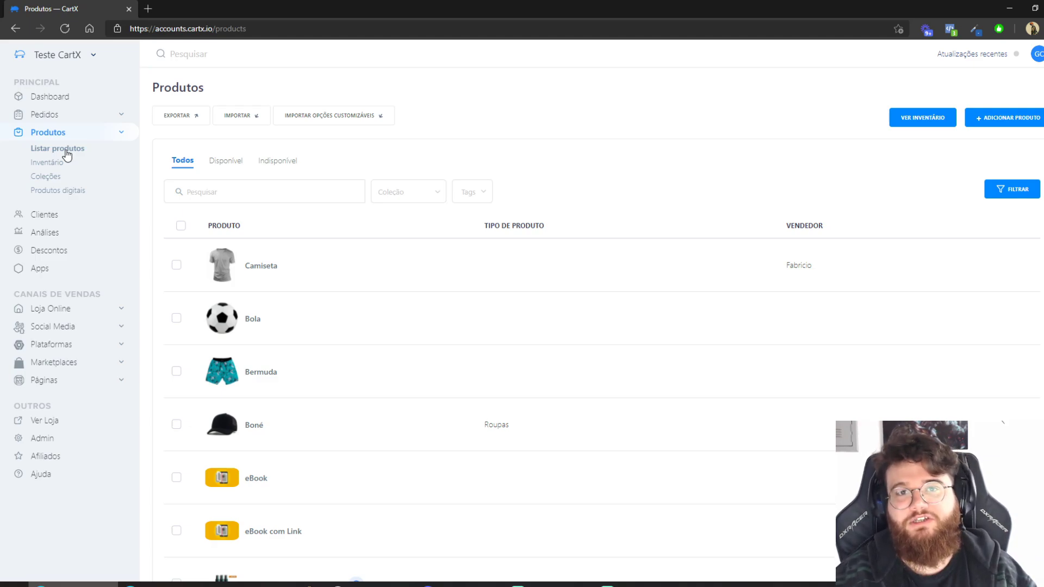
pyautogui.scroll(-1, 380, 249)
pyautogui.scroll(1, 625, 249)
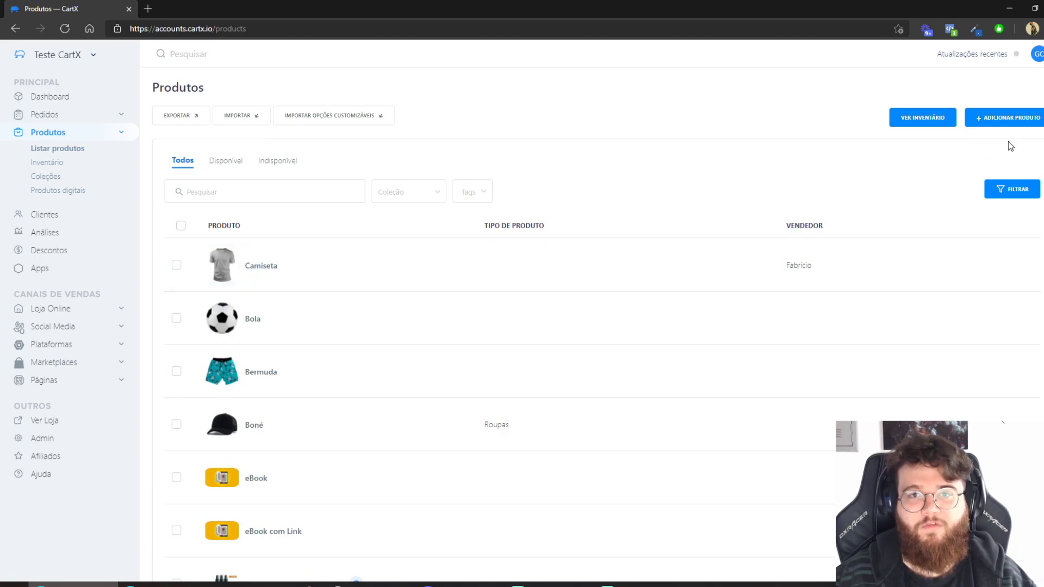
pyautogui.click(987, 116)
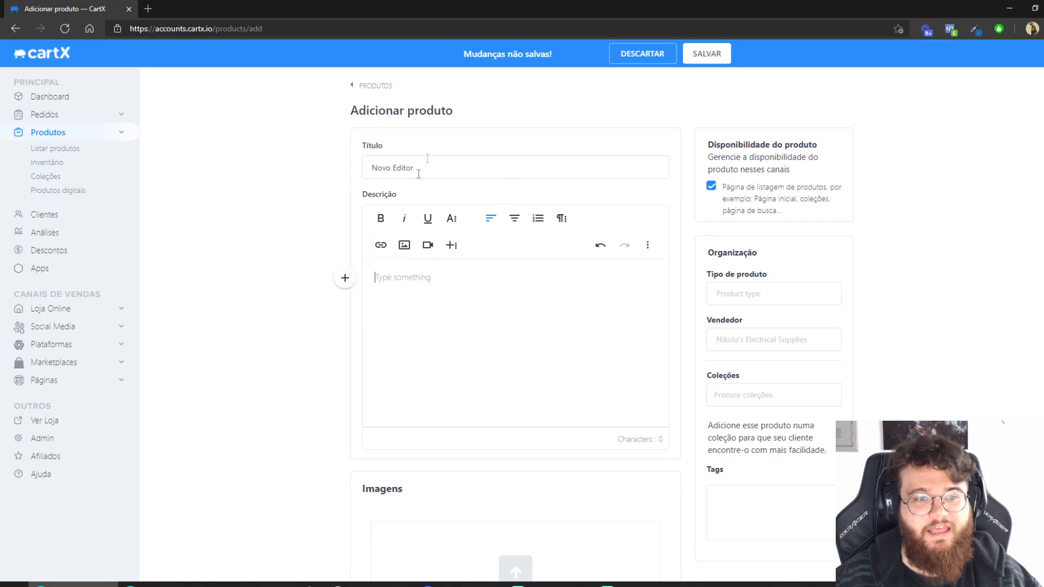
pyautogui.moveTo(363, 195); pyautogui.dragTo(407, 192)
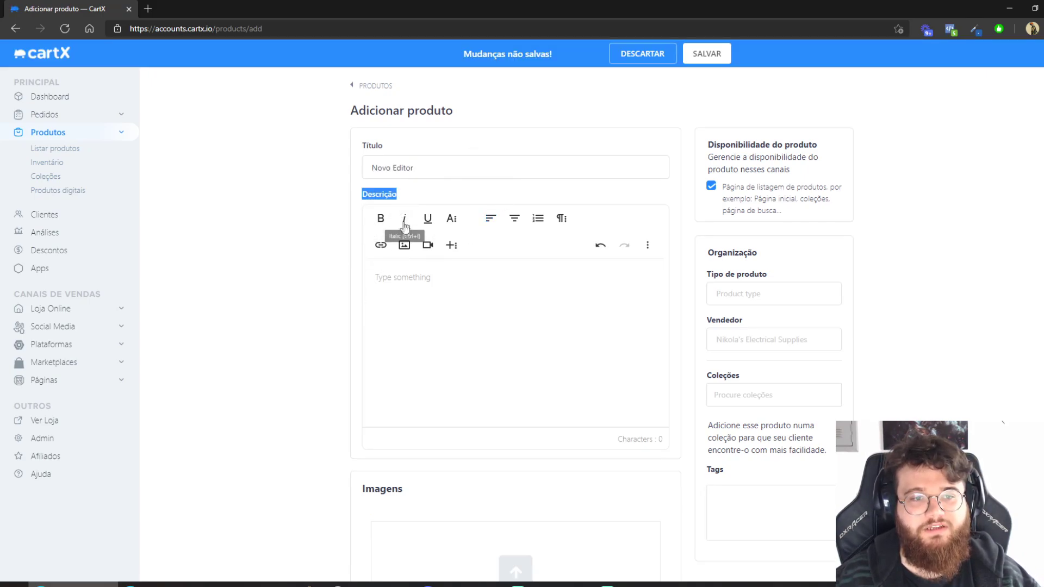
pyautogui.click(446, 193)
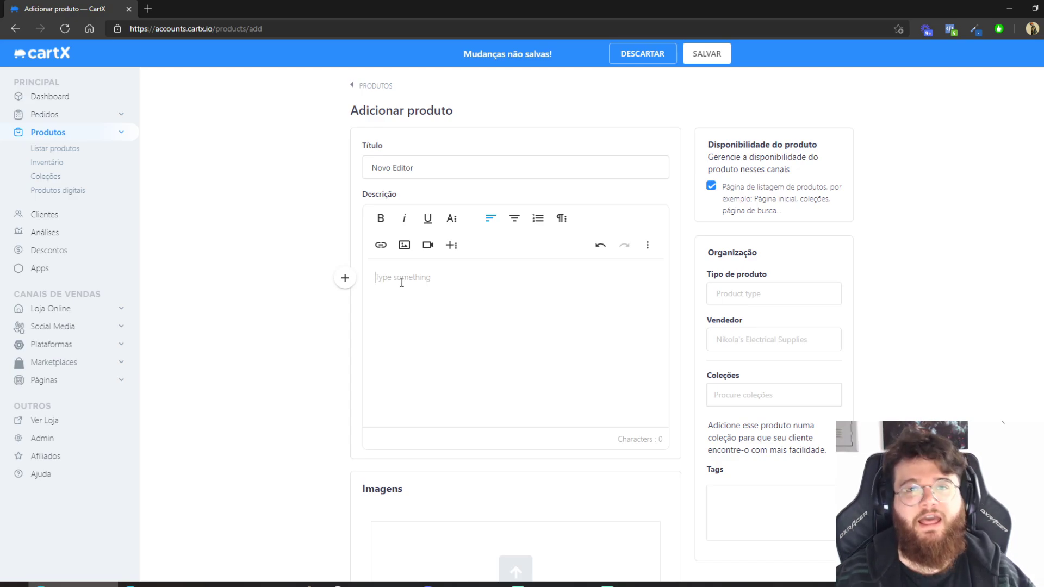
pyautogui.click(344, 280)
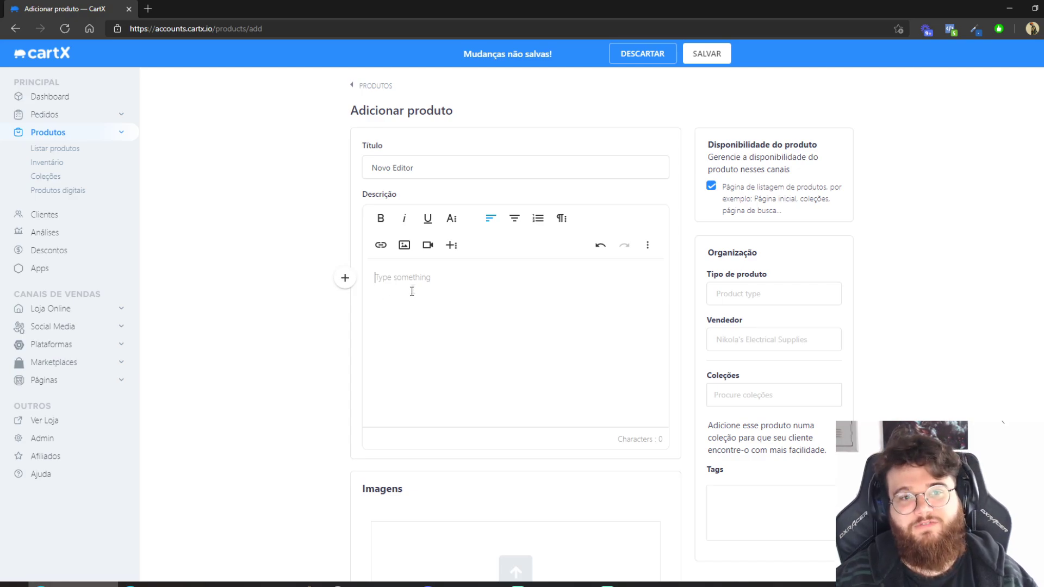
# Start inserting a video into the product description and open CartX Brasil's "O MELHOR CHECKOUT TRANSPARENTE SHOPIFY" video on YouTube
pyautogui.click(427, 248)
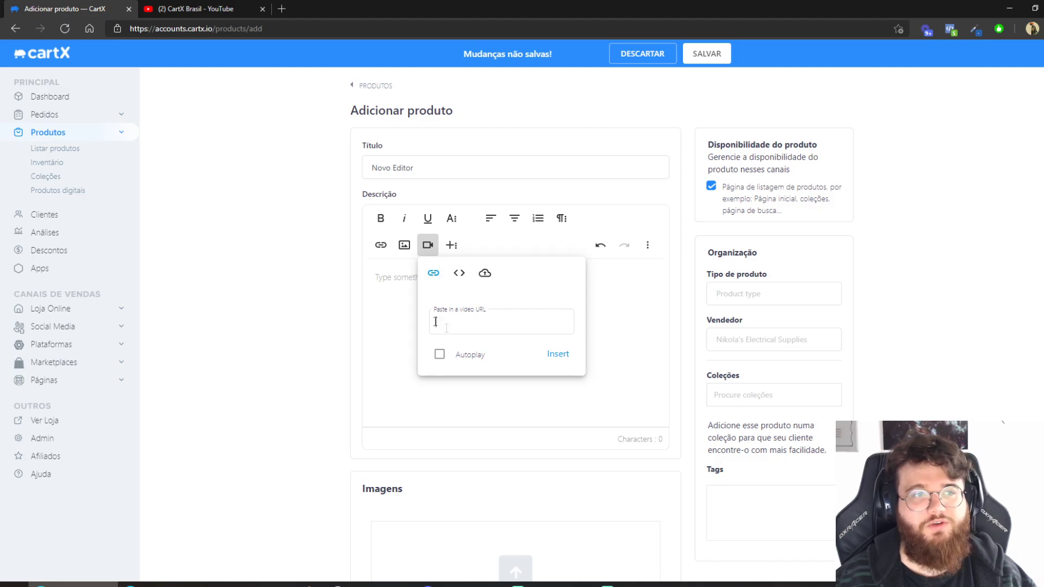
pyautogui.hotkey('ctrl', 'Tab')
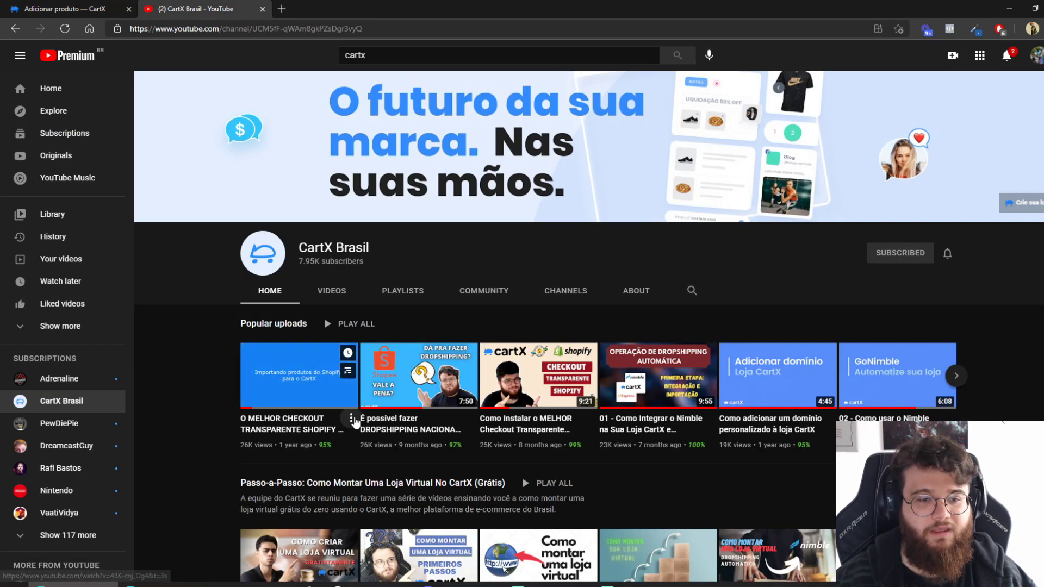
pyautogui.click(351, 420)
pyautogui.click(299, 376)
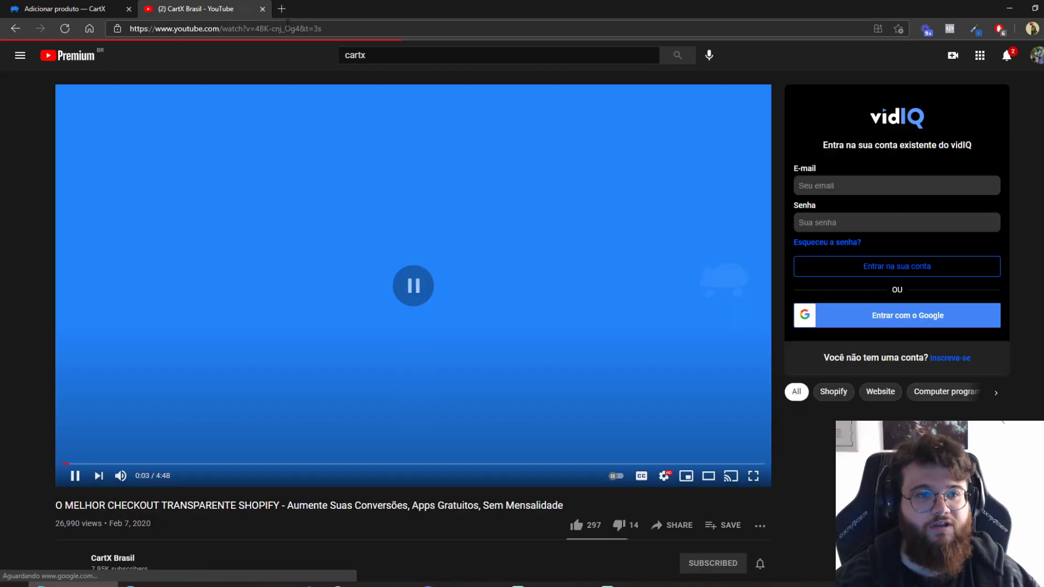
# Try pasting the YouTube video's page address as the video URL in the product description, then clear it
pyautogui.hotkey('ctrl', 'l')
pyautogui.hotkey('ctrl', 'c')
pyautogui.hotkey('ctrl', 'Tab')
pyautogui.hotkey('ctrl', 'v')
pyautogui.hotkey('ctrl', 'a')
pyautogui.press('BackSpace')
pyautogui.hotkey('ctrl', 'Tab')
pyautogui.hotkey('ctrl', 'Tab')
# Copy the YouTube video's embed code, paste it as the description video's embedded code, and show the video upload option
pyautogui.click(462, 273)
pyautogui.click(464, 329)
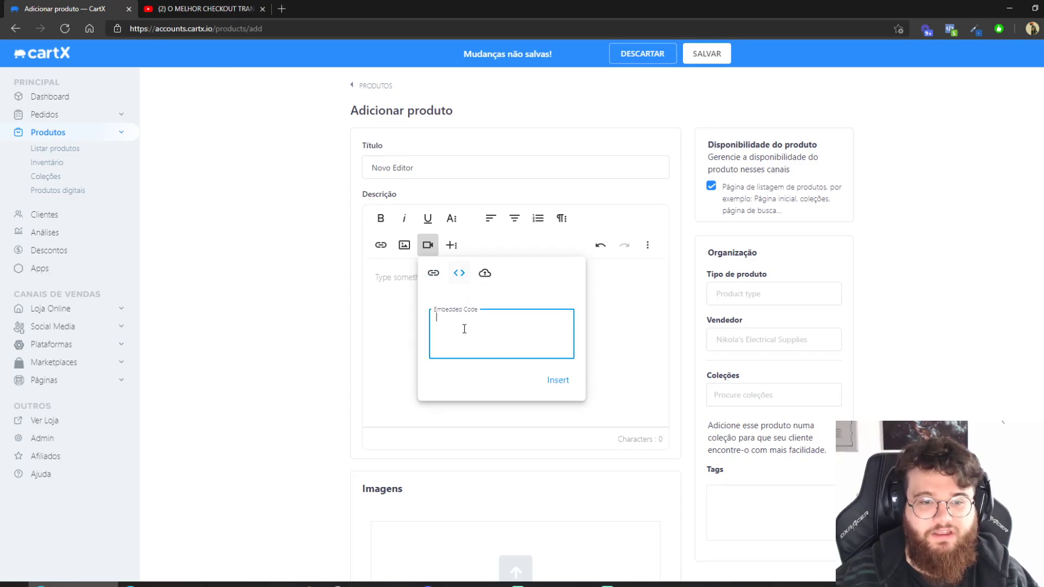
pyautogui.click(216, 6)
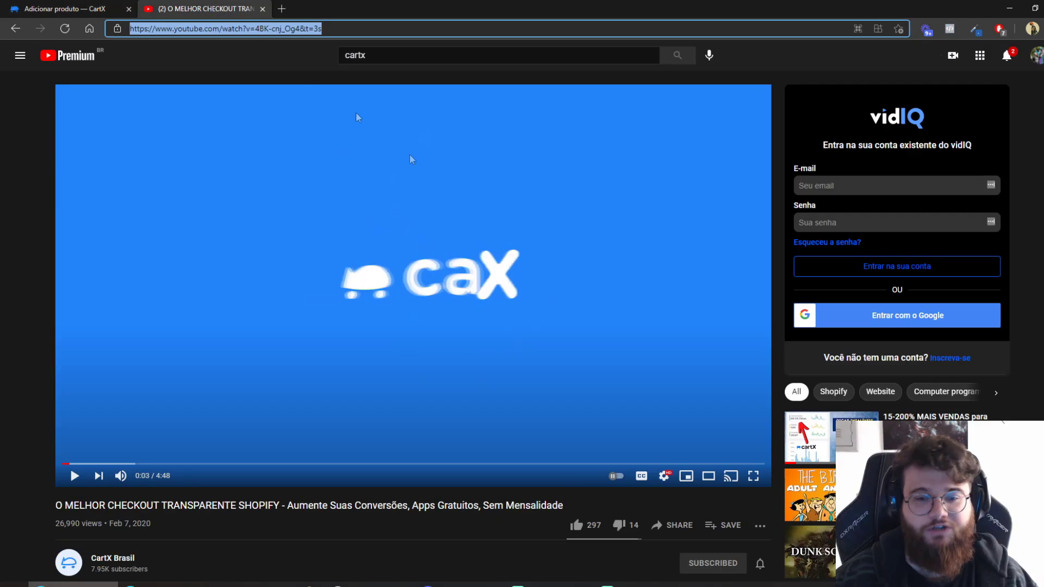
pyautogui.click(677, 527)
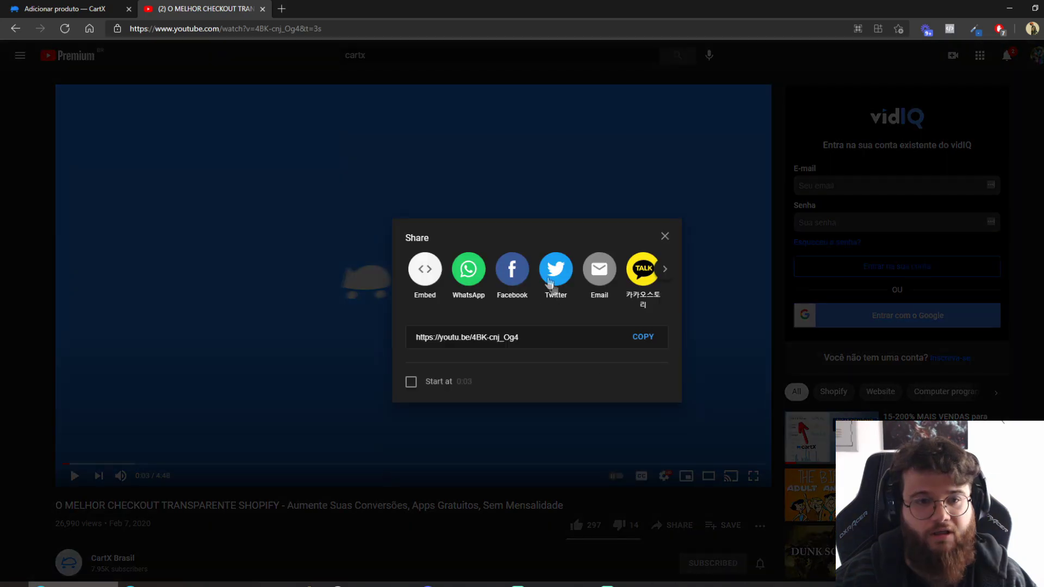
pyautogui.click(424, 271)
pyautogui.click(727, 283)
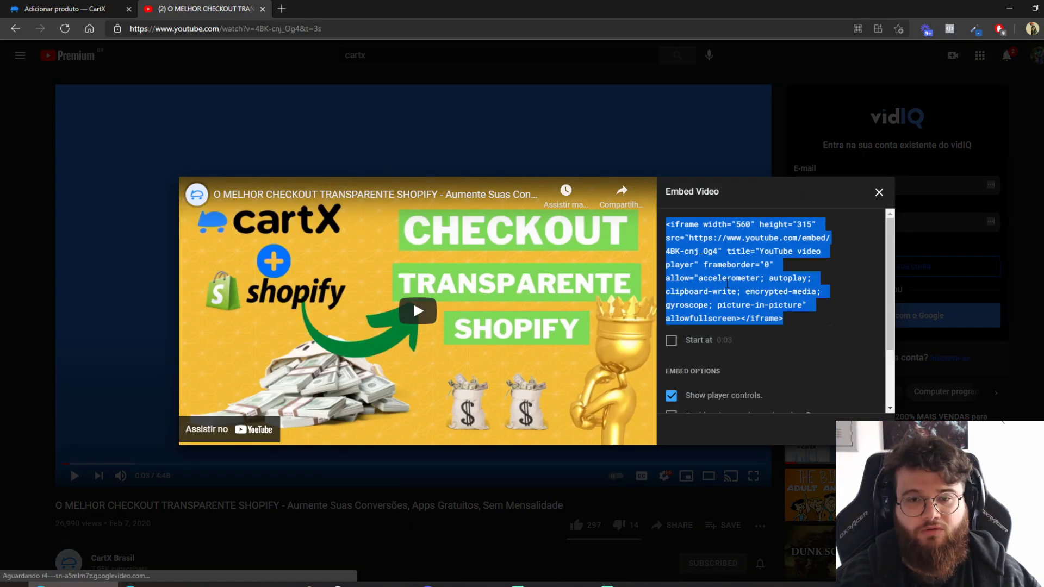
pyautogui.hotkey('ctrl', 'c')
pyautogui.hotkey('ctrl', 'shift', 'Tab')
pyautogui.hotkey('ctrl', 'v')
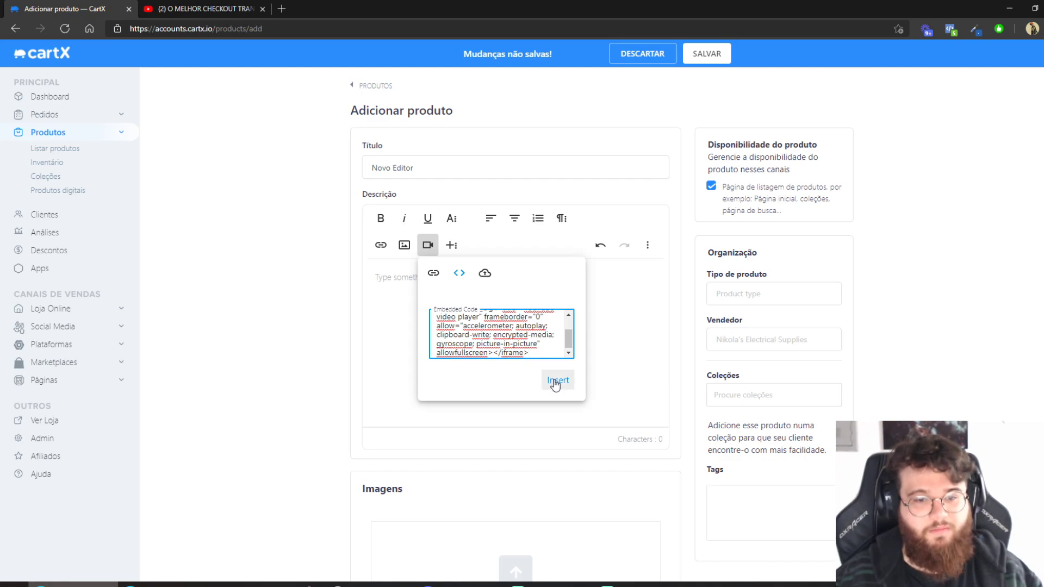
pyautogui.click(484, 273)
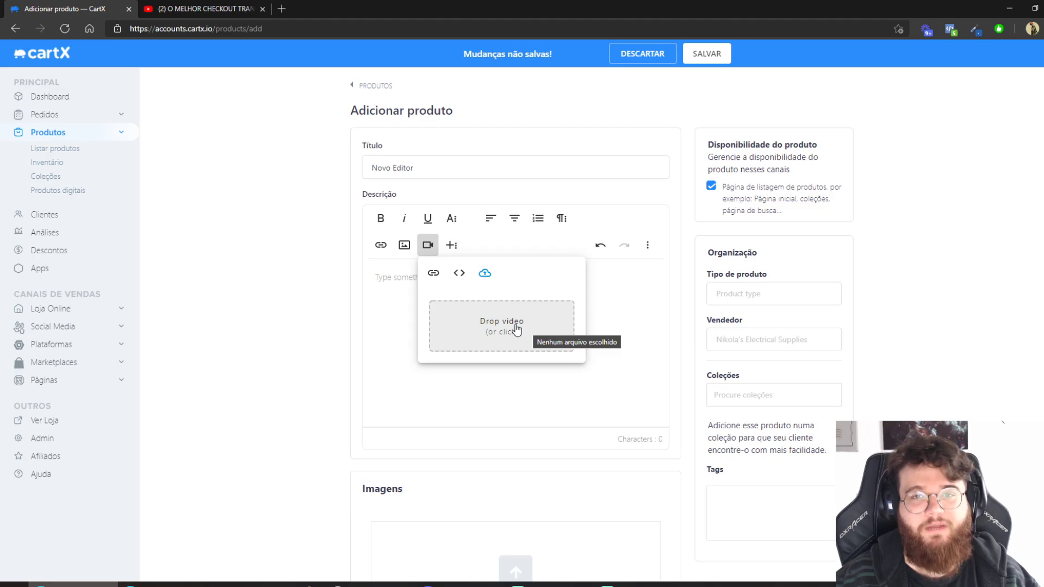
pyautogui.hotkey('ctrl', 'Tab')
pyautogui.click(16, 275)
pyautogui.click(672, 524)
pyautogui.click(643, 337)
pyautogui.hotkey('ctrl', 'Tab')
pyautogui.click(478, 326)
pyautogui.hotkey('ctrl', 'v')
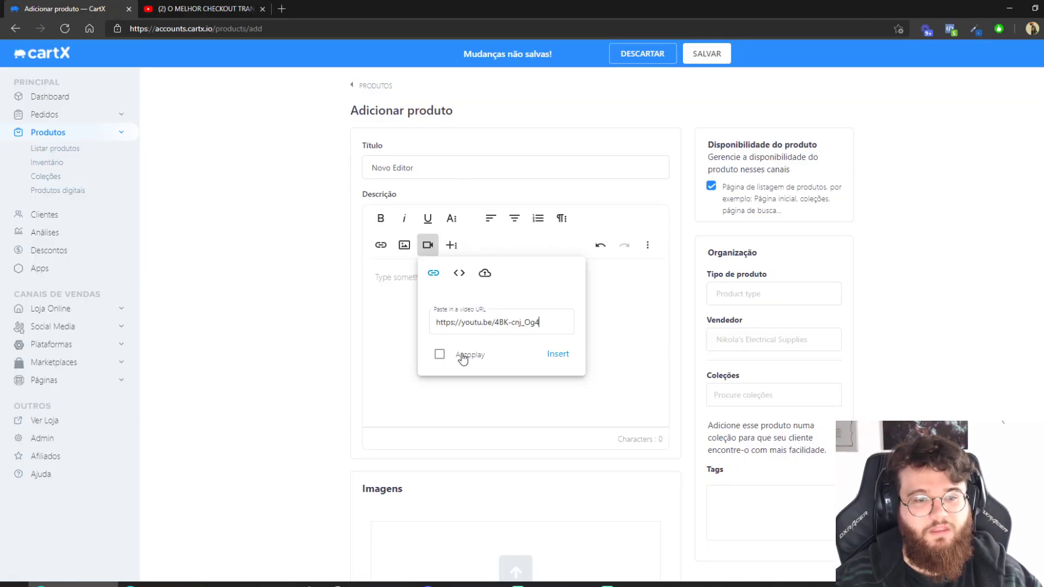
pyautogui.click(440, 355)
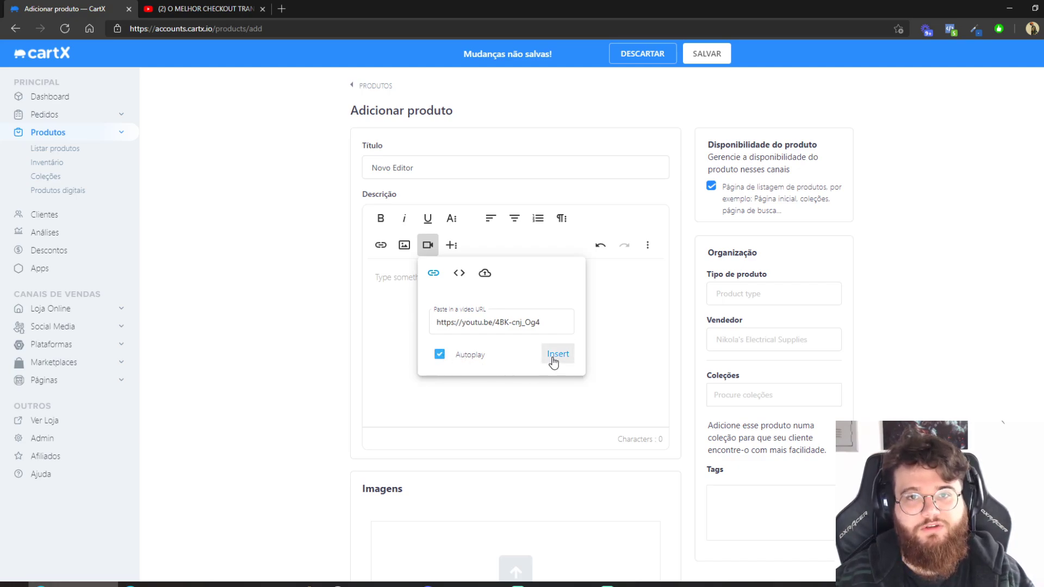
pyautogui.click(468, 356)
pyautogui.click(557, 356)
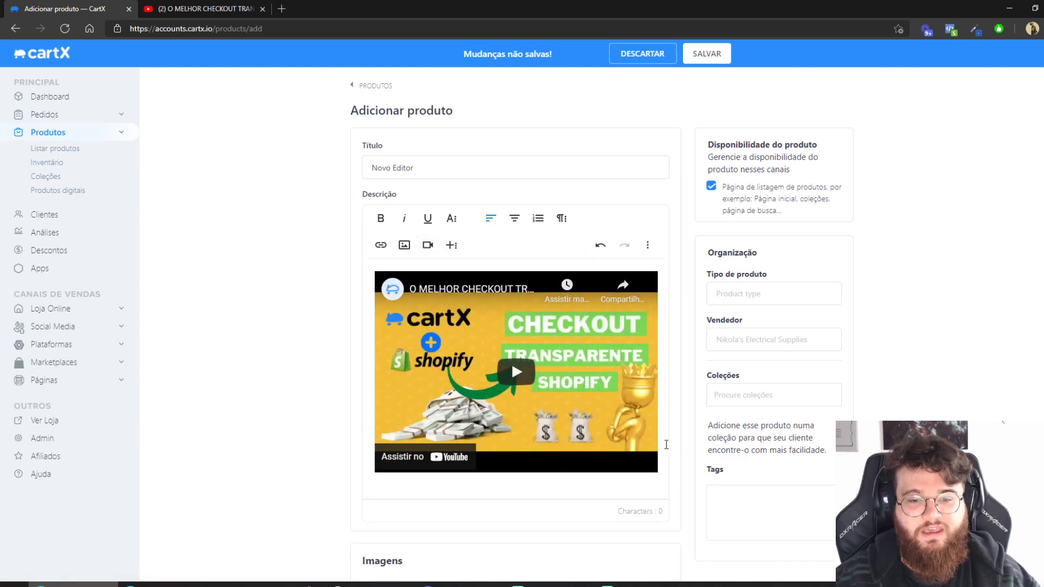
# Resize the embedded video in the description by its corner handles to about 454 by 428 px
pyautogui.click(655, 471)
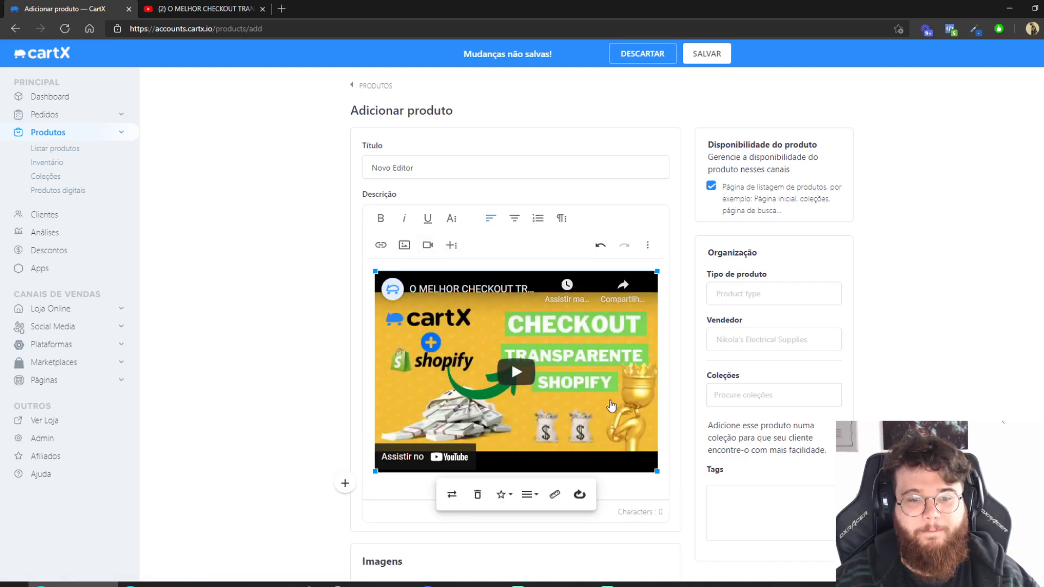
pyautogui.moveTo(659, 472); pyautogui.dragTo(562, 334)
pyautogui.hotkey('ctrl', 'z')
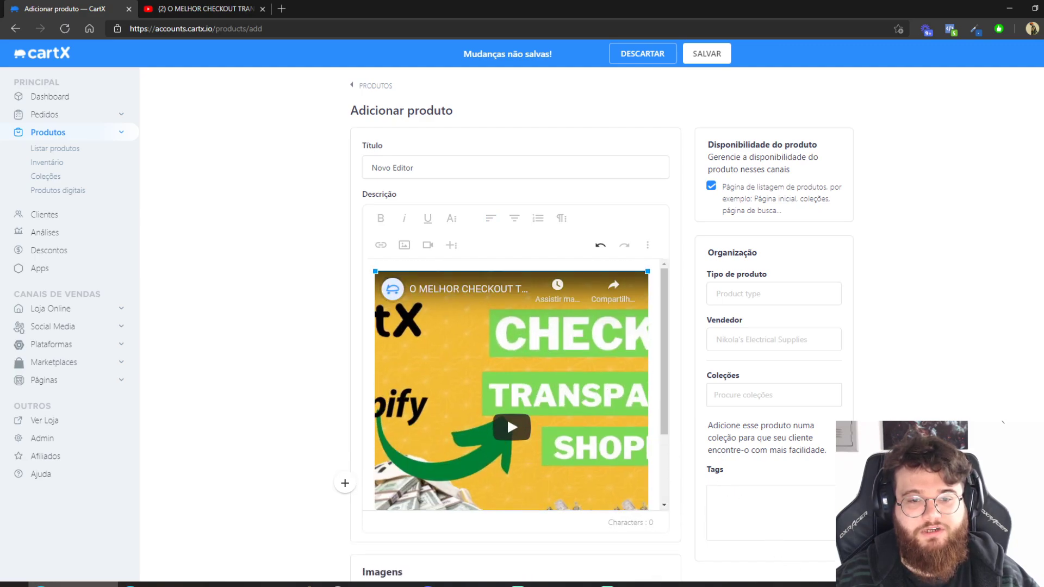
pyautogui.scroll(-2, 626, 392)
pyautogui.scroll(2, 658, 326)
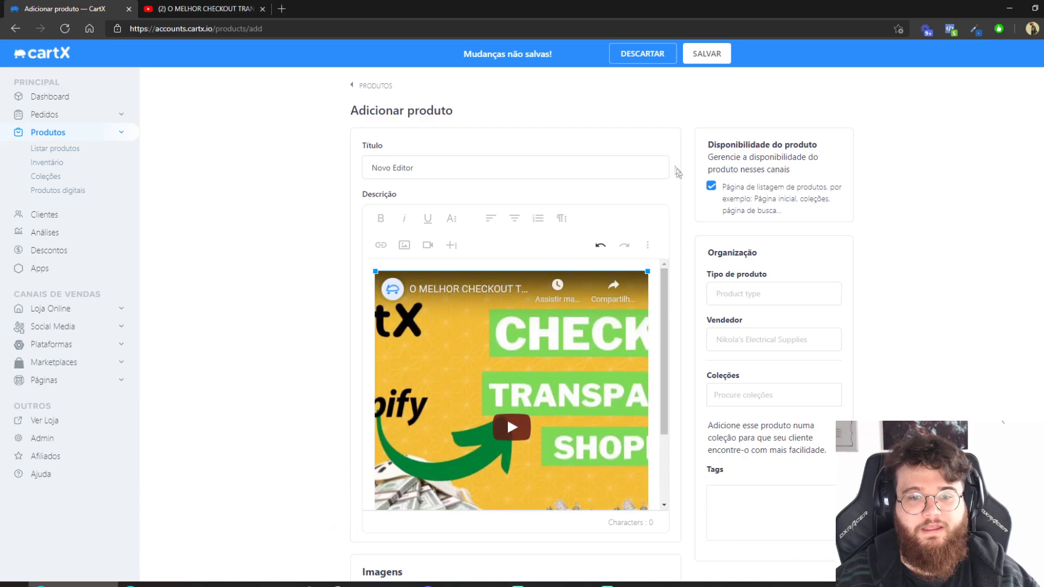
pyautogui.moveTo(647, 272); pyautogui.dragTo(489, 338)
pyautogui.scroll(-1, 576, 468)
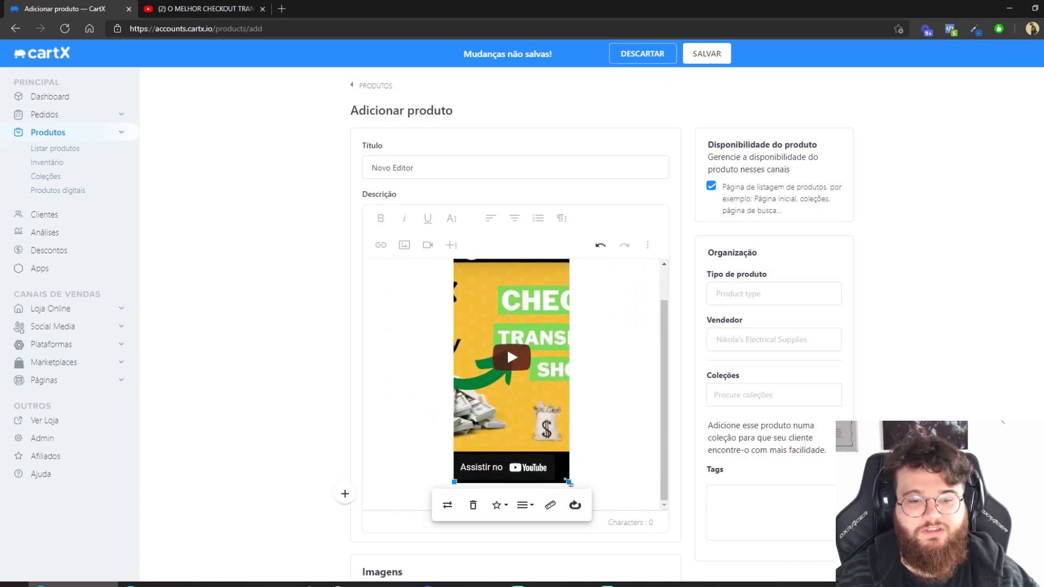
pyautogui.click(575, 505)
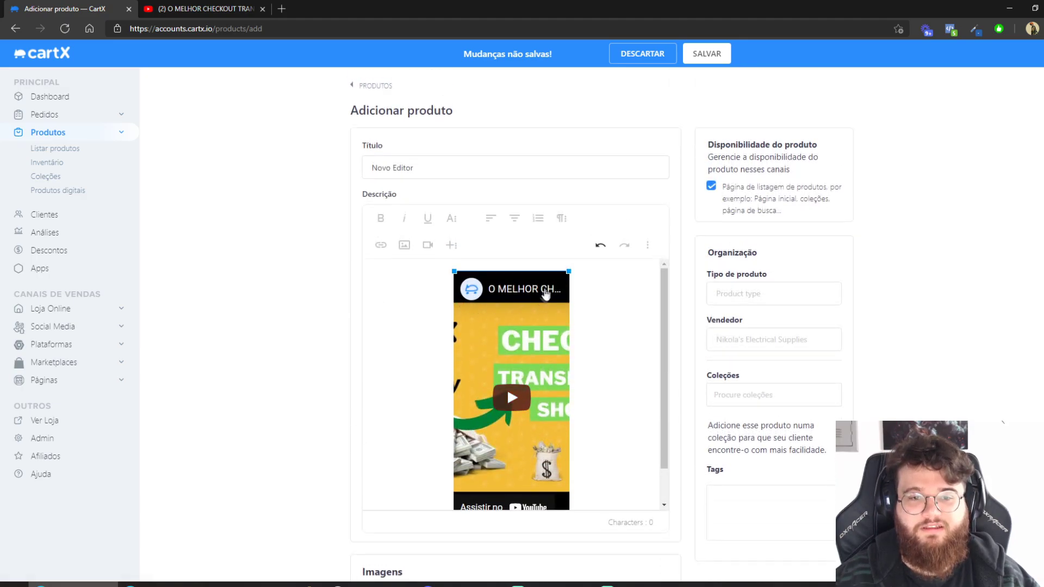
pyautogui.moveTo(568, 268); pyautogui.dragTo(663, 276)
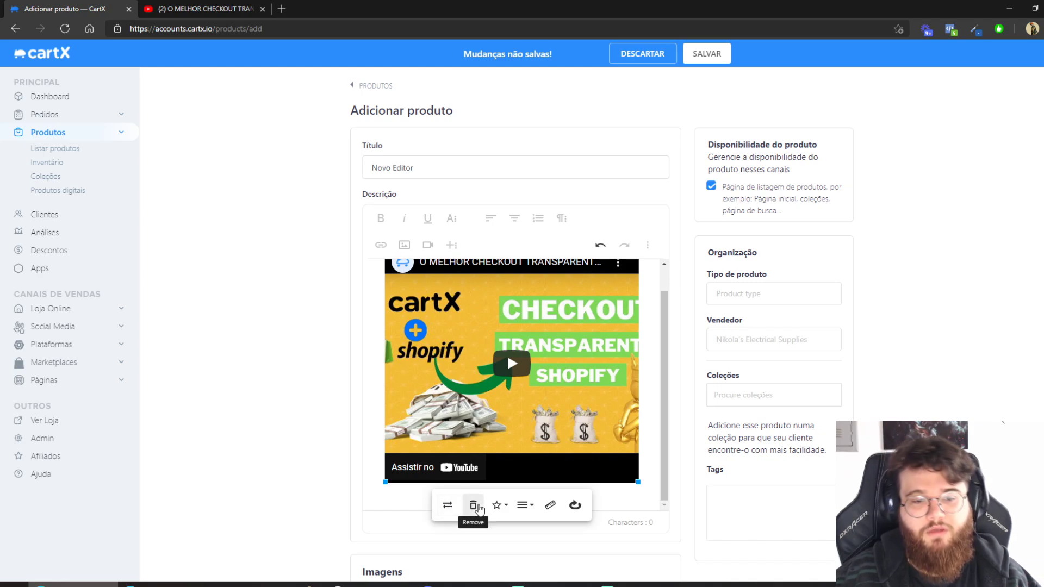
# Set the embedded video's display to Break Text and align the video left
pyautogui.click(499, 507)
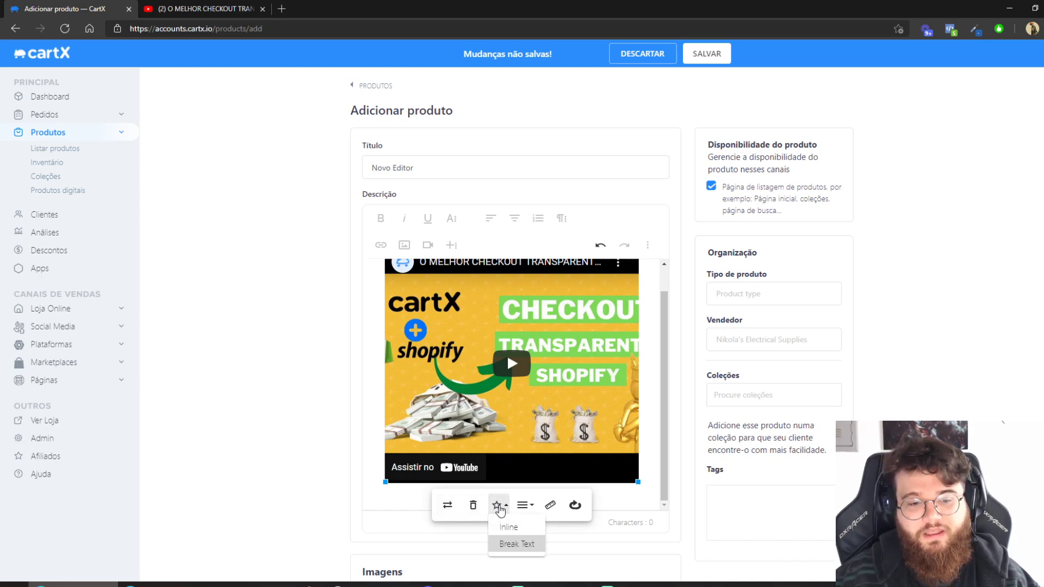
pyautogui.click(509, 543)
pyautogui.click(523, 505)
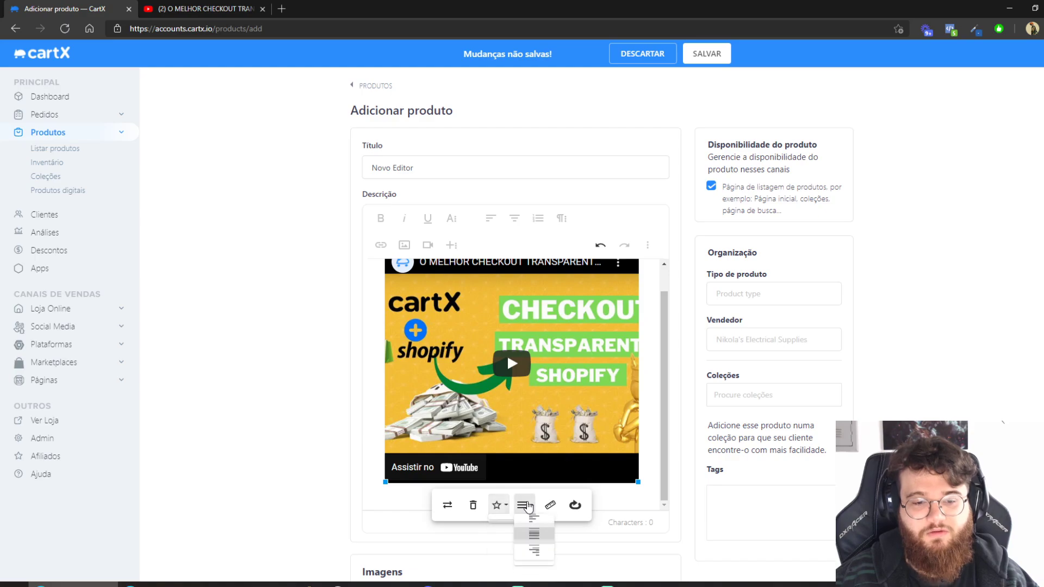
pyautogui.click(532, 525)
pyautogui.click(515, 505)
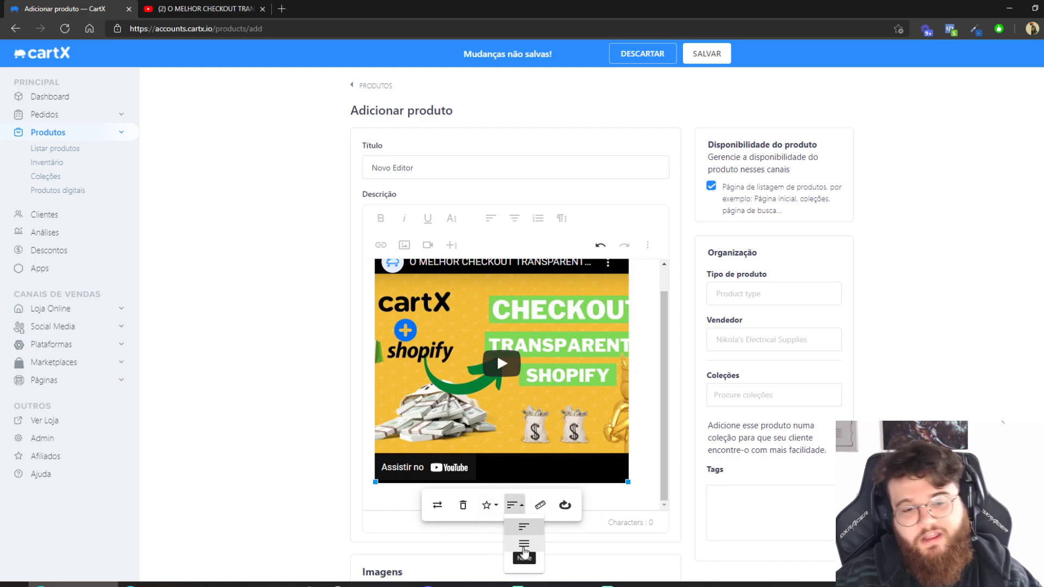
# Set the embedded video's size to 720 px wide and 720 px high
pyautogui.click(540, 505)
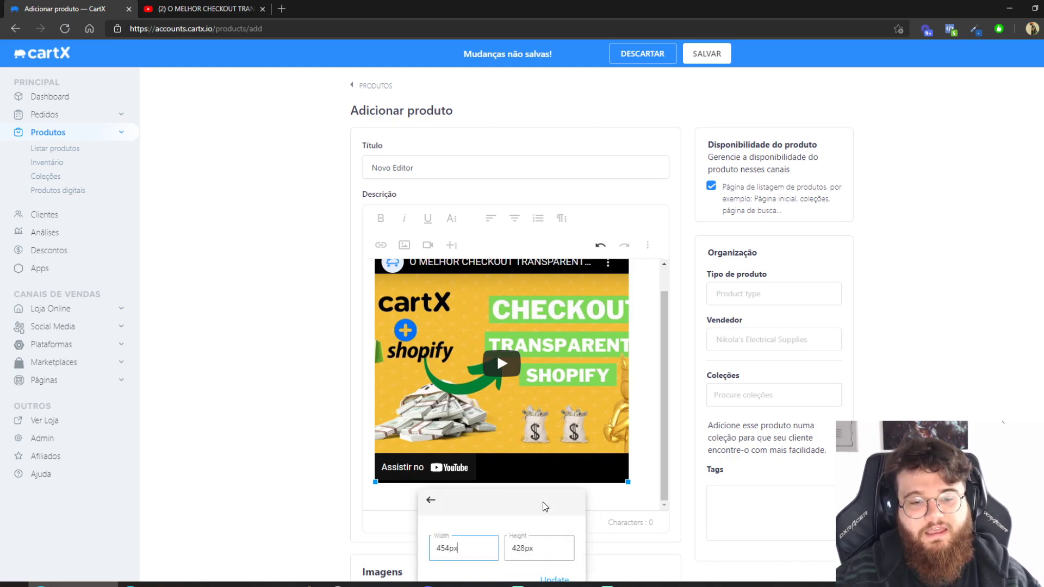
pyautogui.scroll(-3, 516, 478)
pyautogui.click(452, 388)
pyautogui.moveTo(451, 385); pyautogui.dragTo(422, 387)
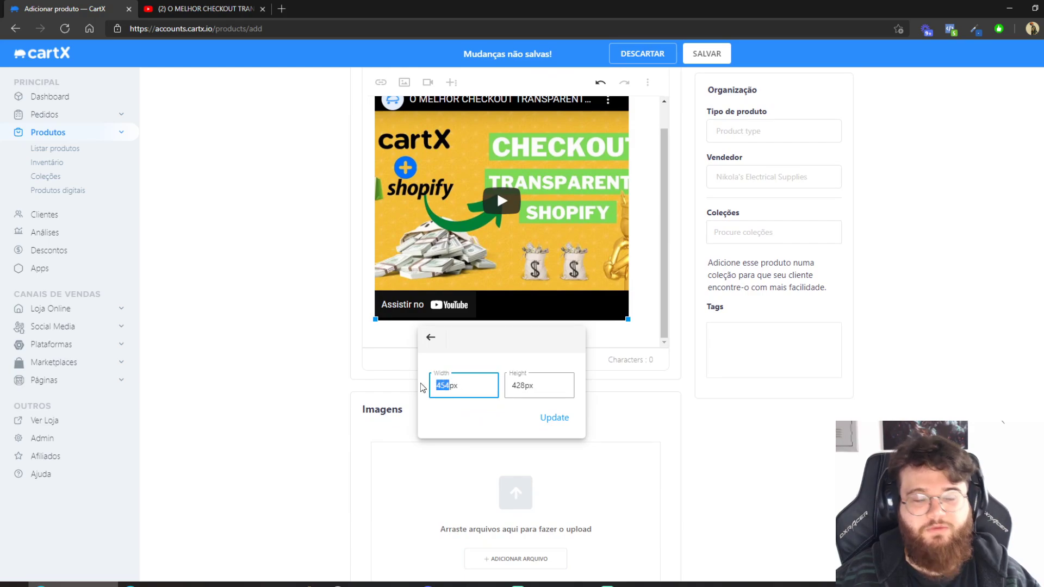
pyautogui.write('720')
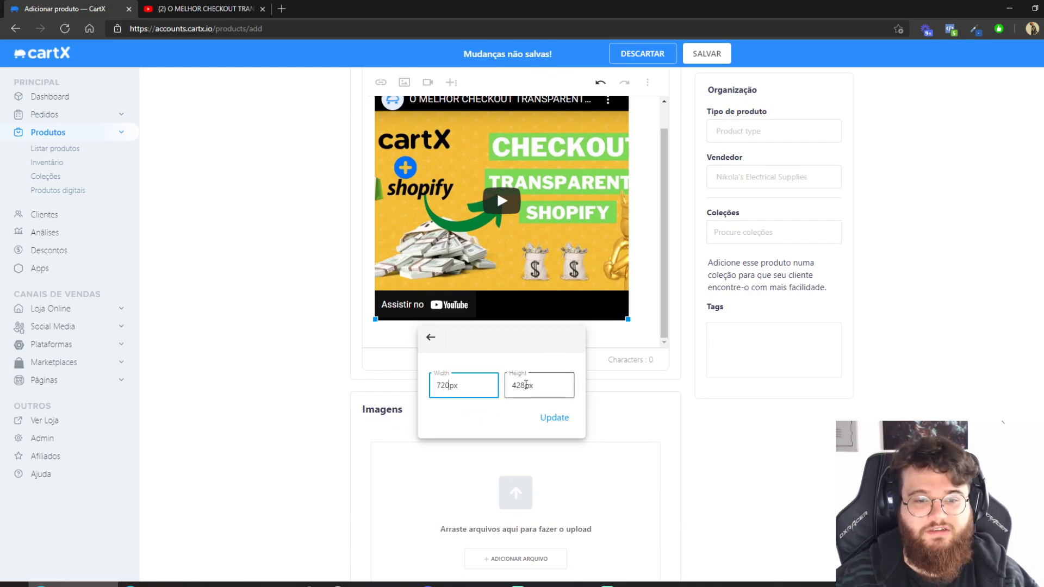
pyautogui.moveTo(532, 383); pyautogui.dragTo(499, 384)
pyautogui.write('720')
pyautogui.click(554, 418)
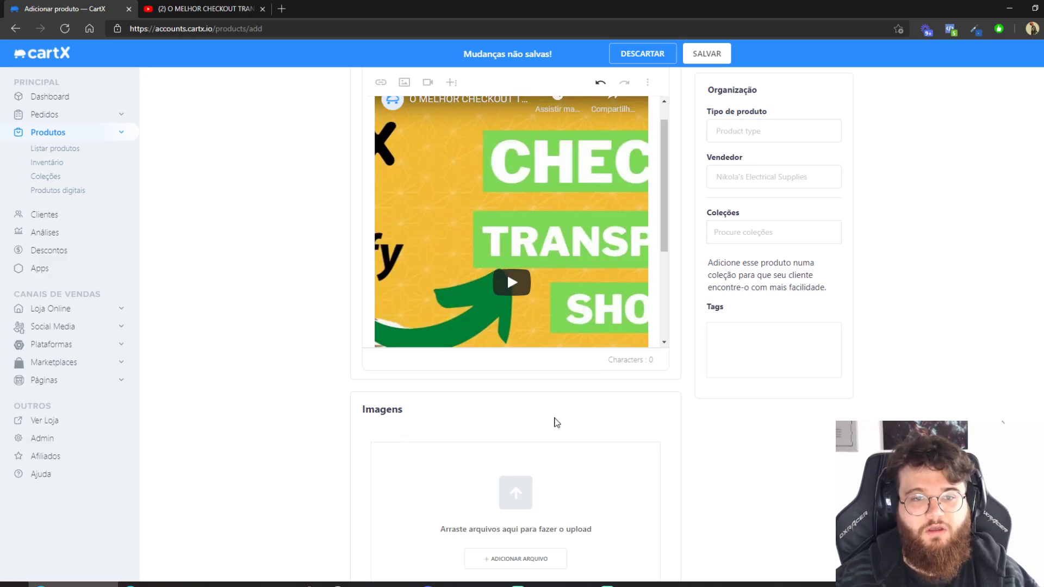
pyautogui.scroll(3, 406, 226)
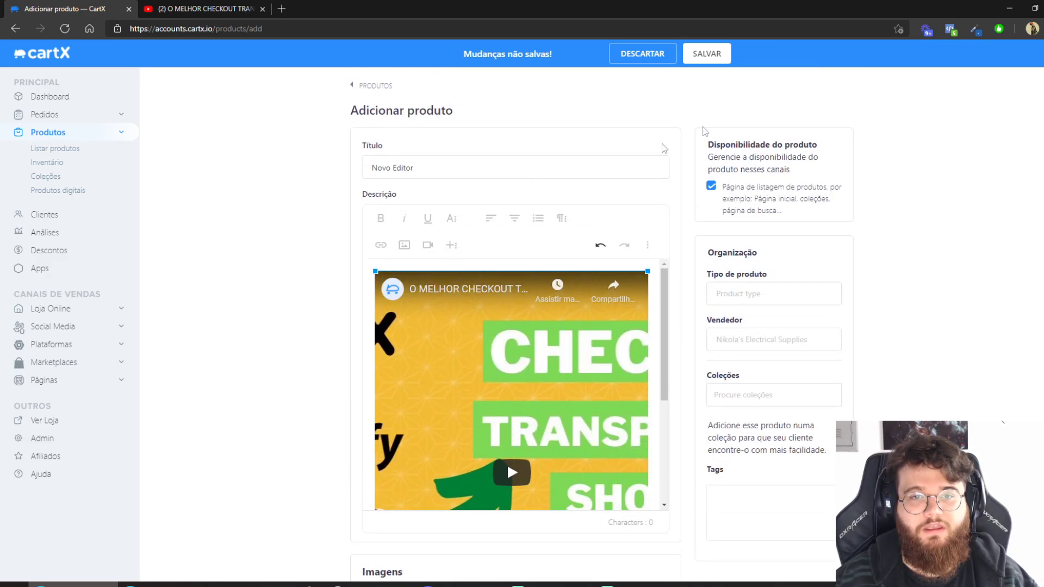
# Save the new product
pyautogui.click(713, 54)
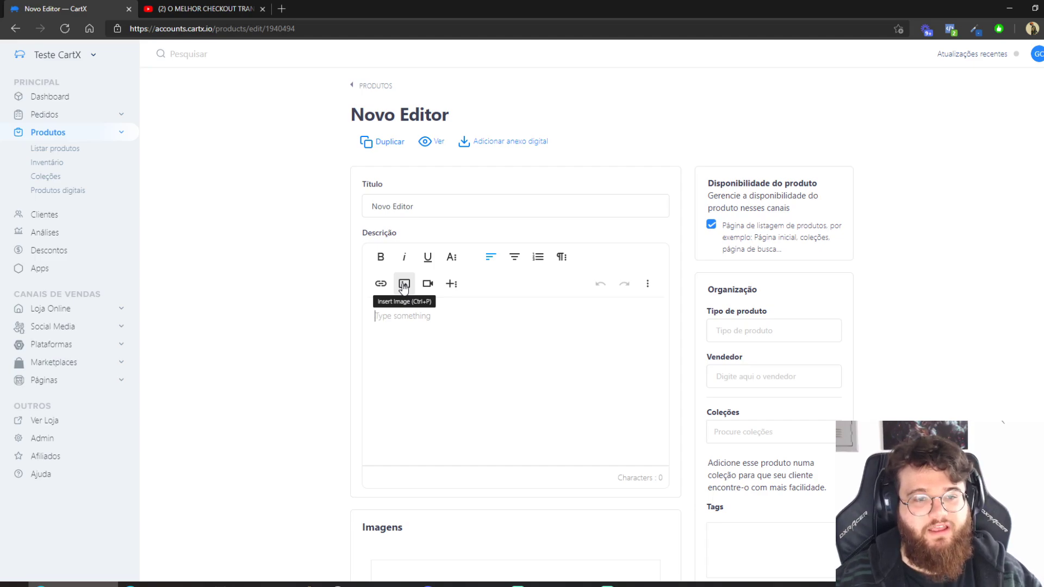
# Insert the downloaded SpongeBob GIF into the product description by dropping the file into the image upload area
pyautogui.click(404, 285)
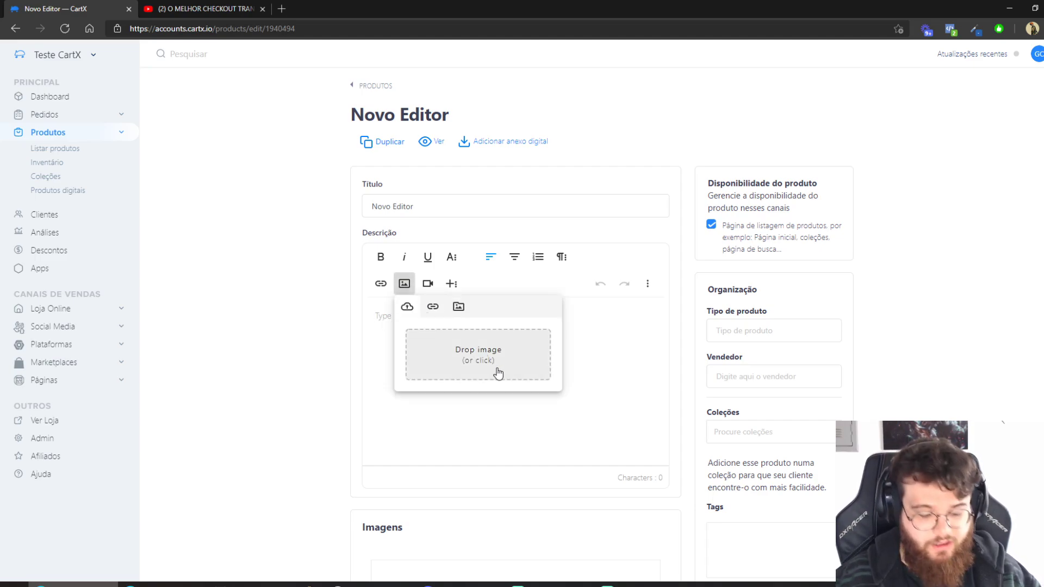
pyautogui.hotkey('ctrl', 'j')
pyautogui.moveTo(878, 75); pyautogui.dragTo(480, 359)
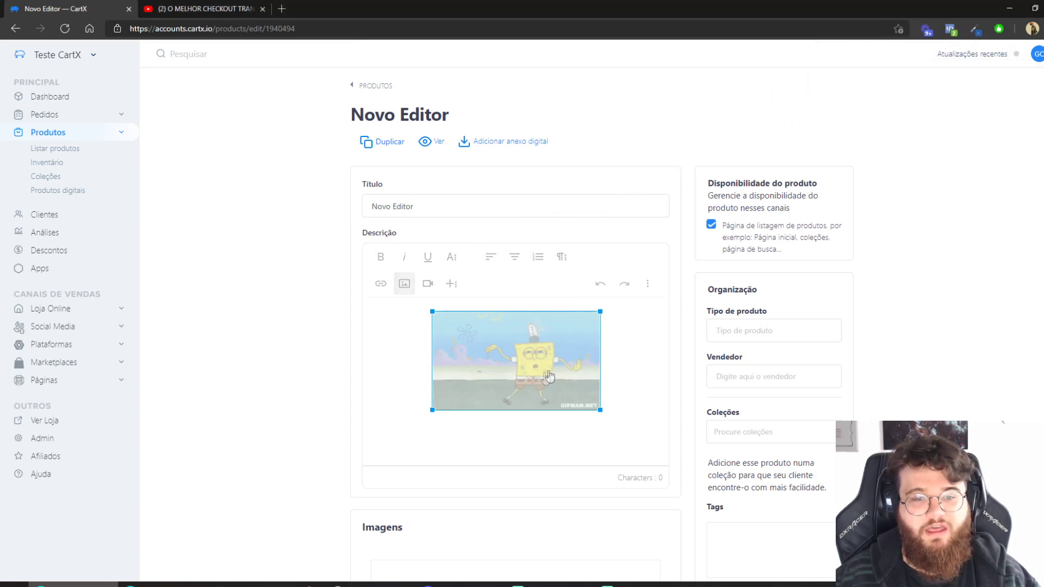
# Resize the GIF in the description by its corner handles and start a new line below it
pyautogui.moveTo(435, 413); pyautogui.dragTo(429, 415)
pyautogui.scroll(-2, 626, 300)
pyautogui.moveTo(603, 252); pyautogui.dragTo(678, 313)
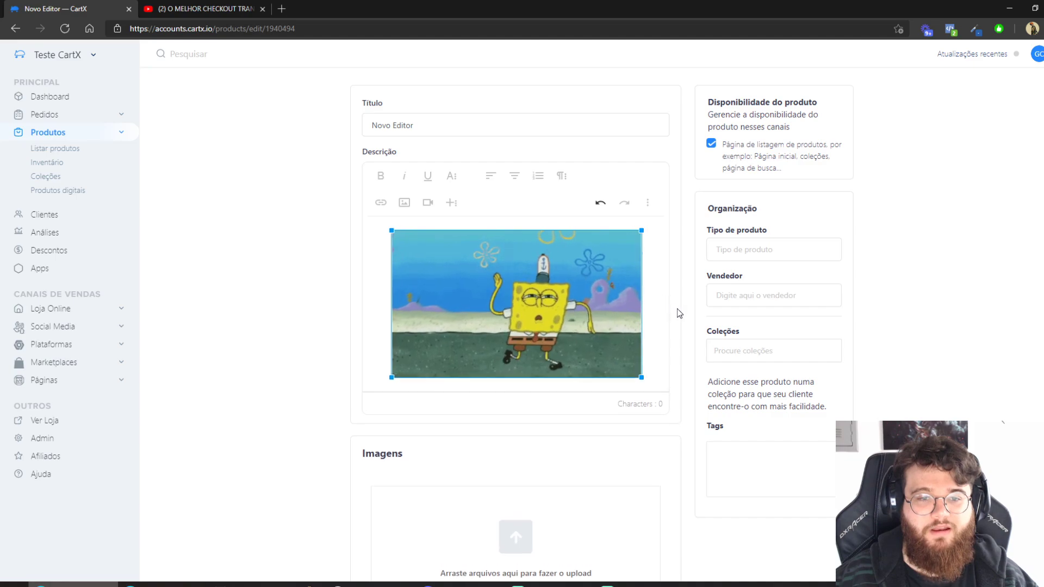
pyautogui.moveTo(639, 374); pyautogui.dragTo(621, 351)
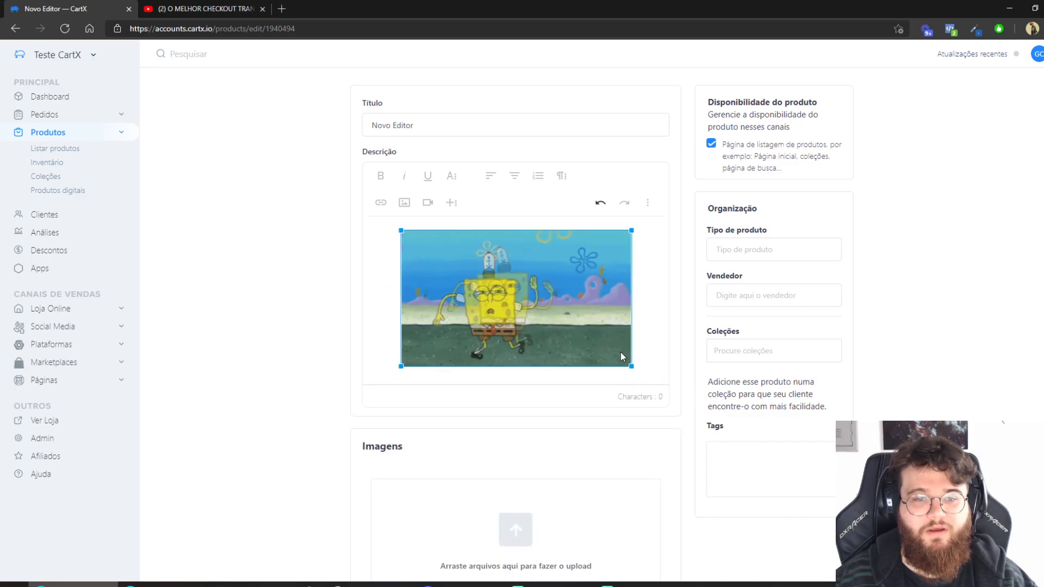
pyautogui.click(648, 345)
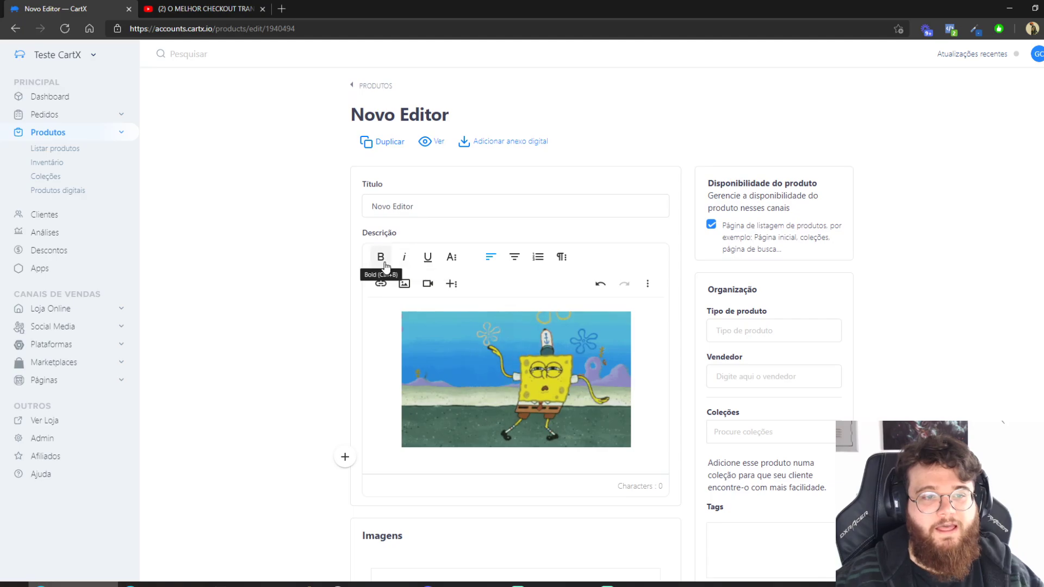
pyautogui.scroll(-2, 544, 348)
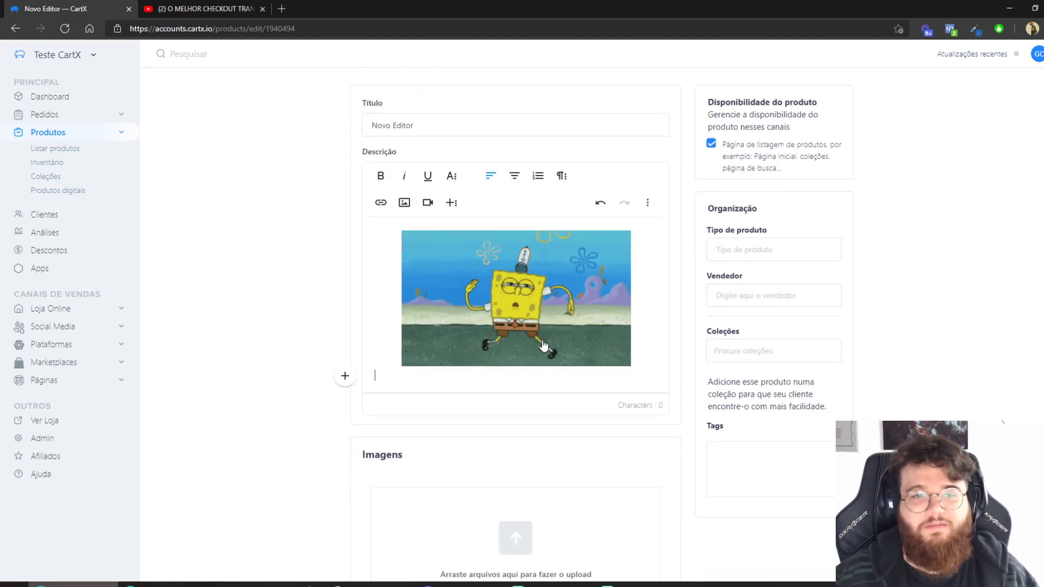
pyautogui.press('Return')
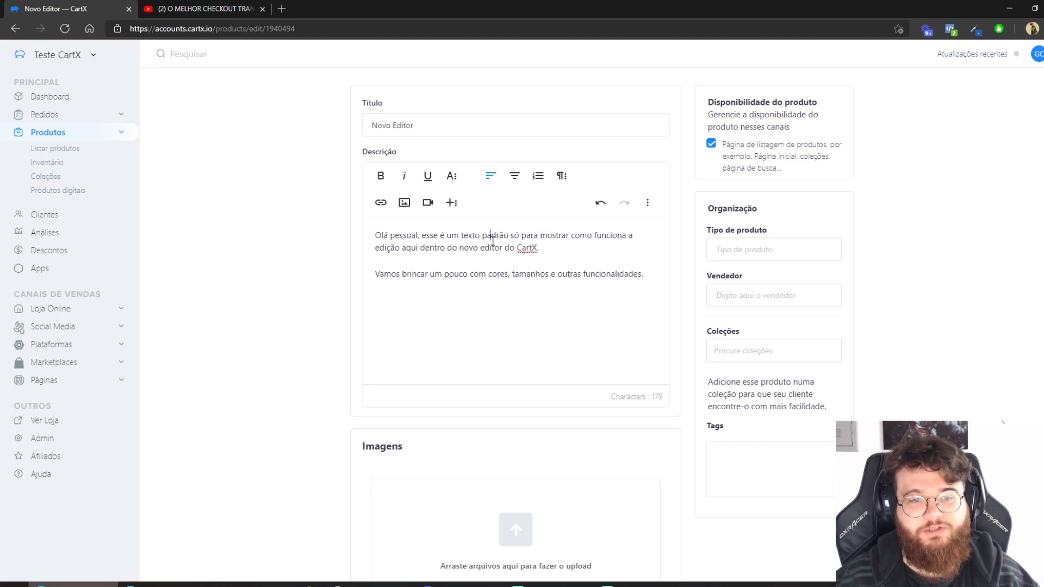
# Try a larger font size on the description's first paragraph and undo the change
pyautogui.scroll(2, 491, 328)
pyautogui.tripleClick(490, 328)
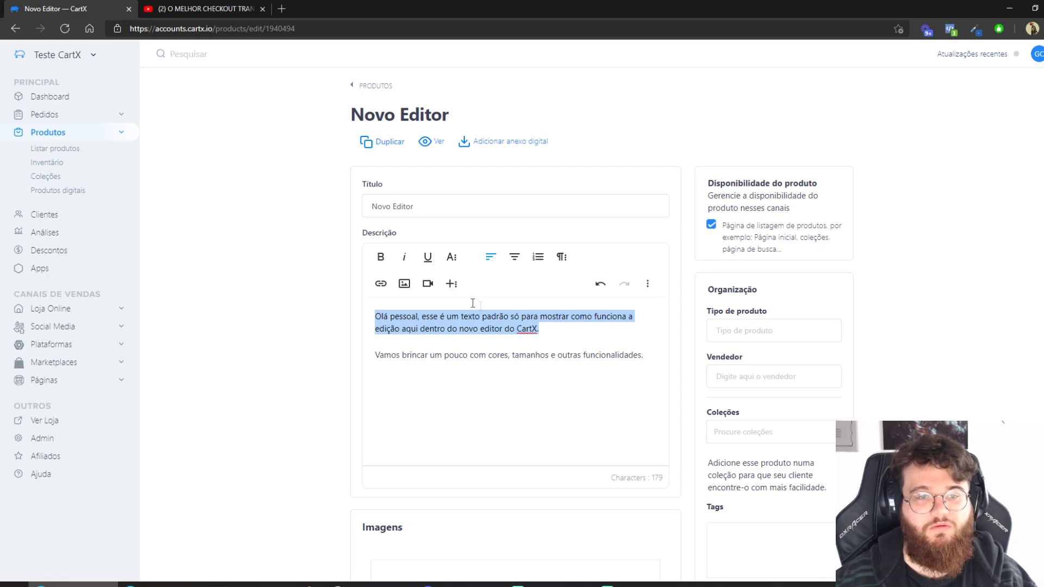
pyautogui.click(451, 257)
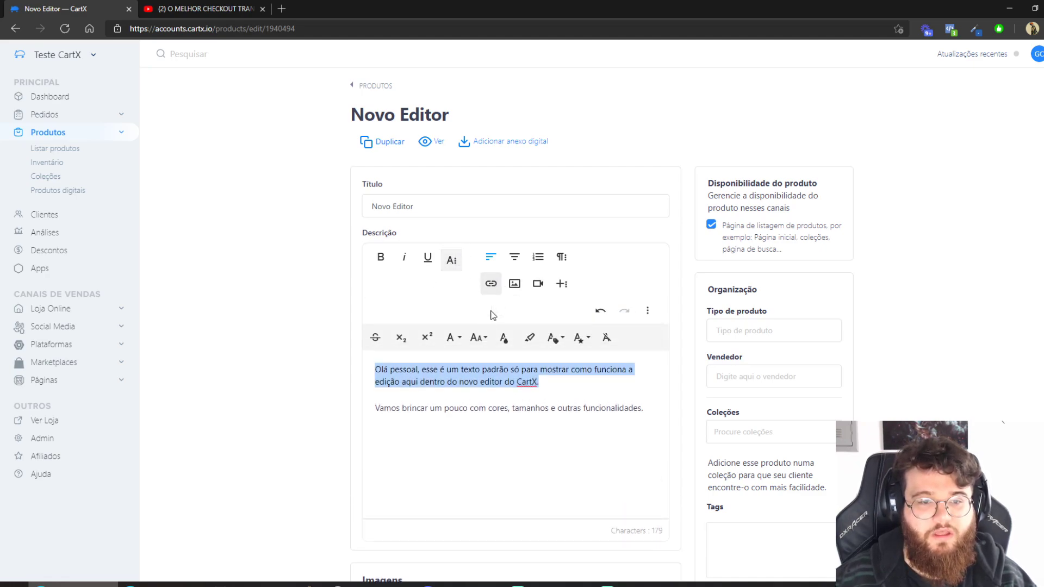
pyautogui.click(479, 337)
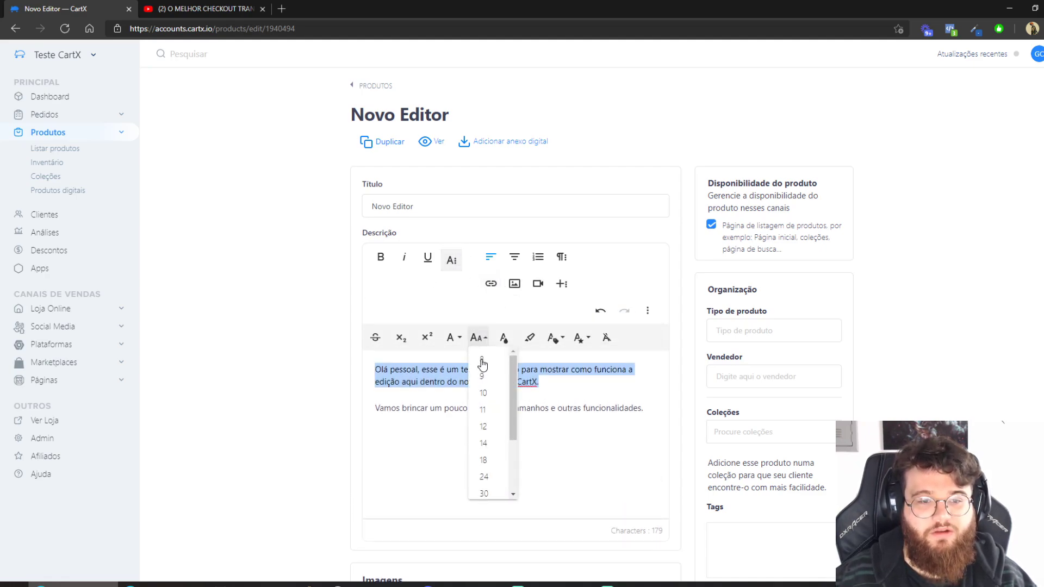
pyautogui.scroll(-1, 494, 459)
pyautogui.click(491, 466)
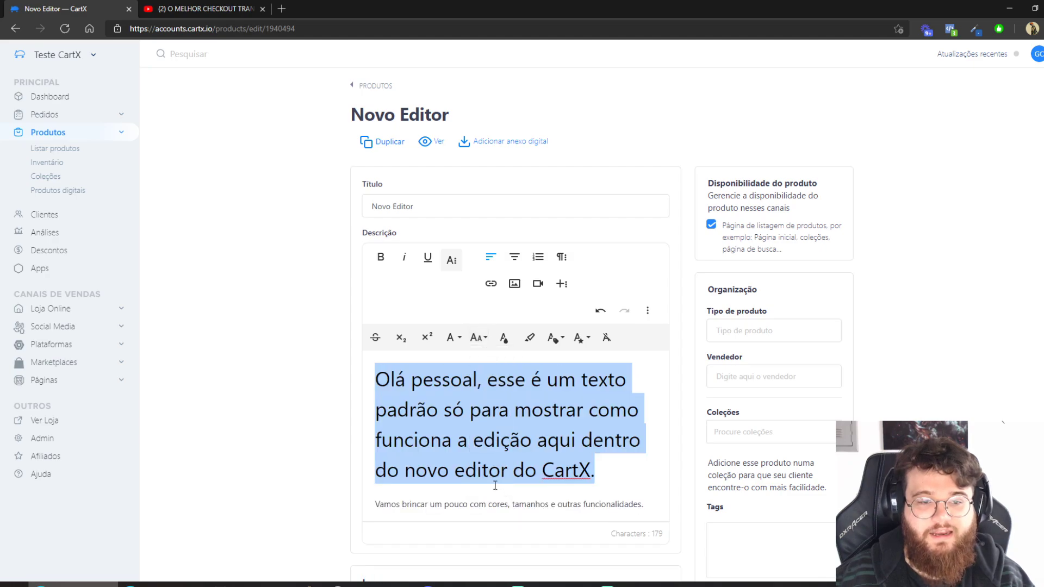
pyautogui.hotkey('ctrl', 'z')
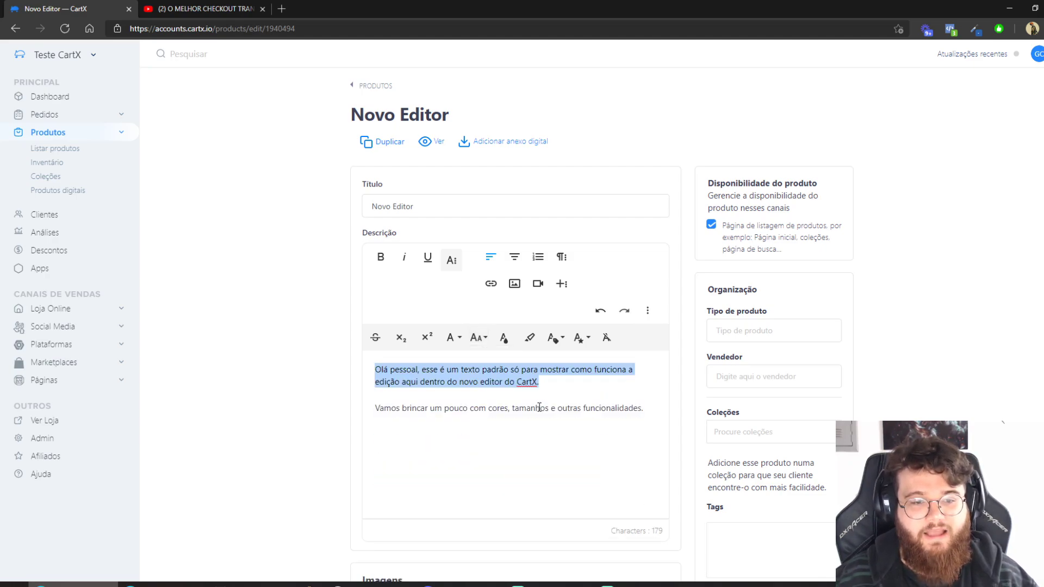
pyautogui.click(454, 262)
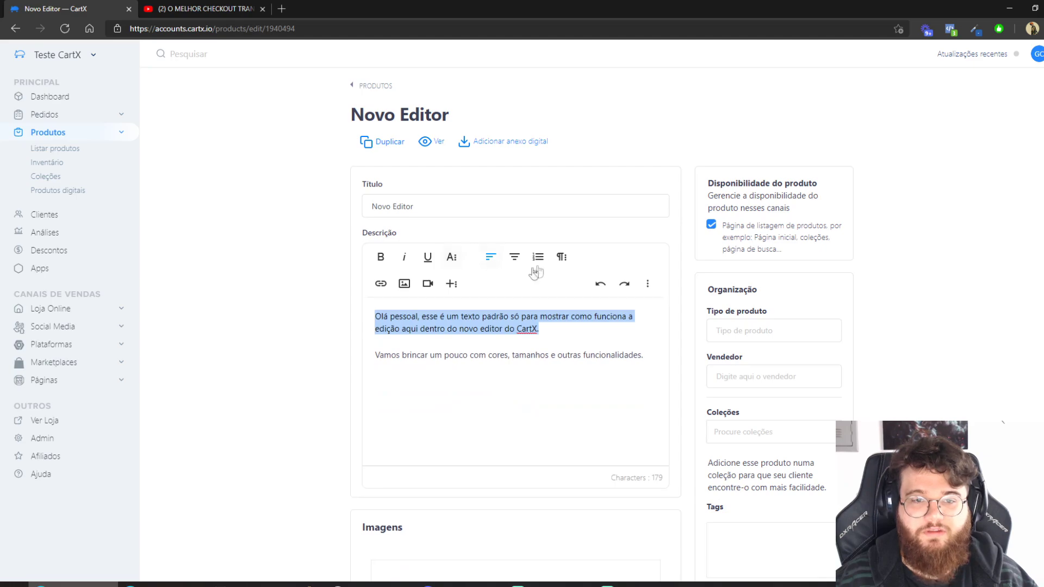
# Apply the Heading 1 paragraph format to the description's first paragraph
pyautogui.click(561, 259)
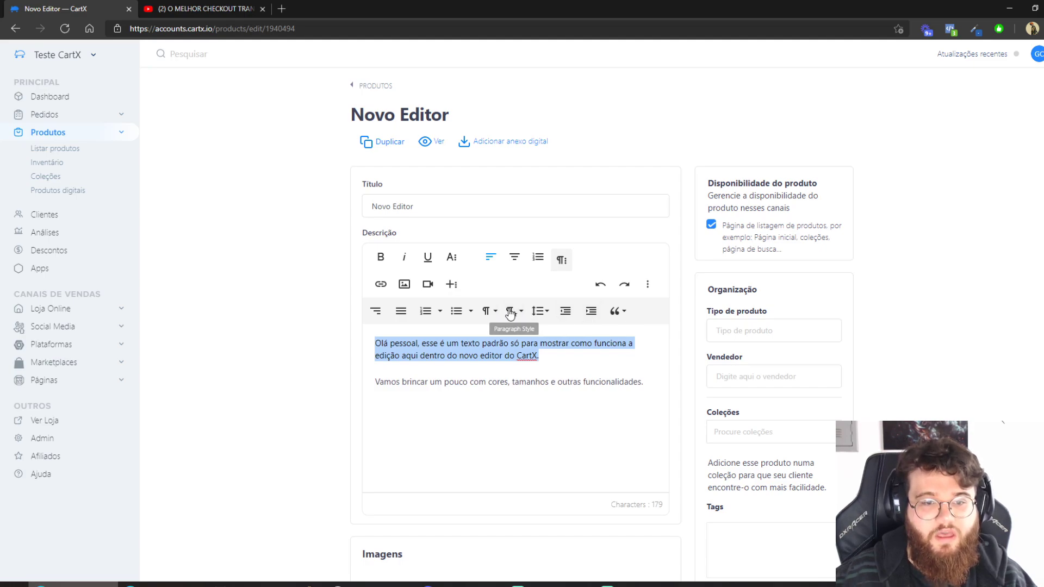
pyautogui.click(486, 311)
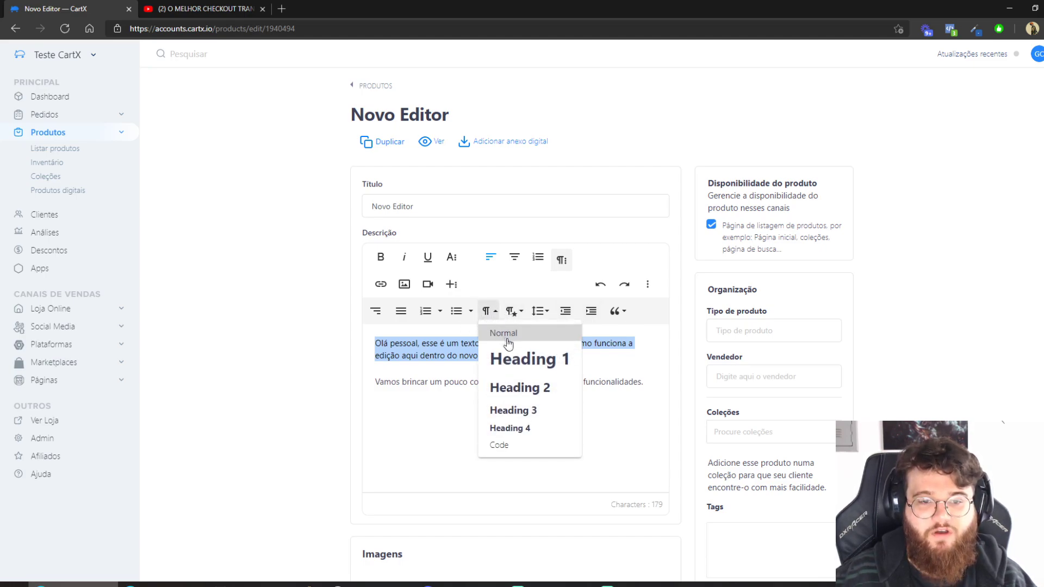
pyautogui.click(512, 371)
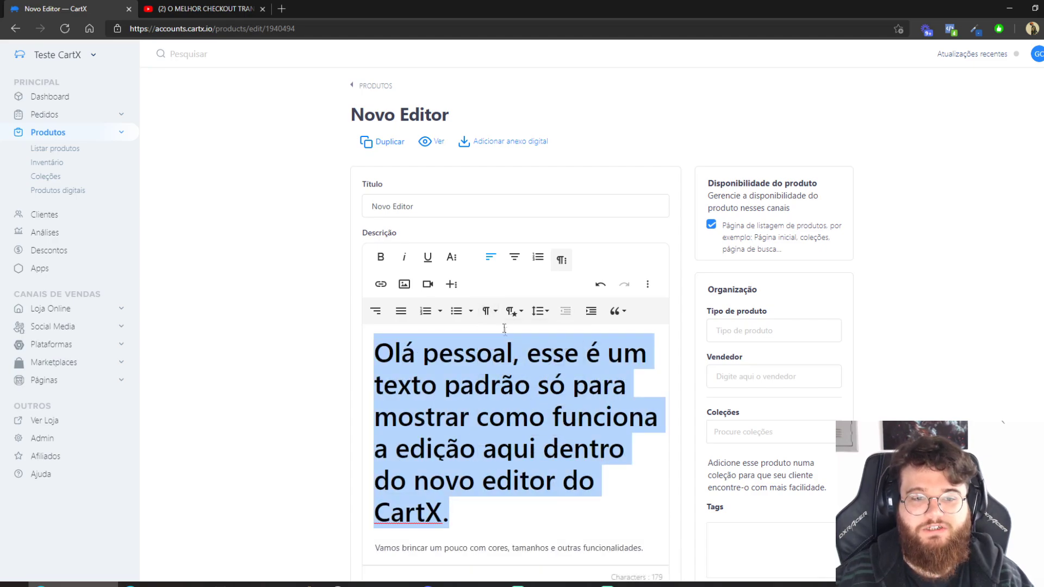
# Change the first paragraph's format to Heading 2
pyautogui.click(485, 311)
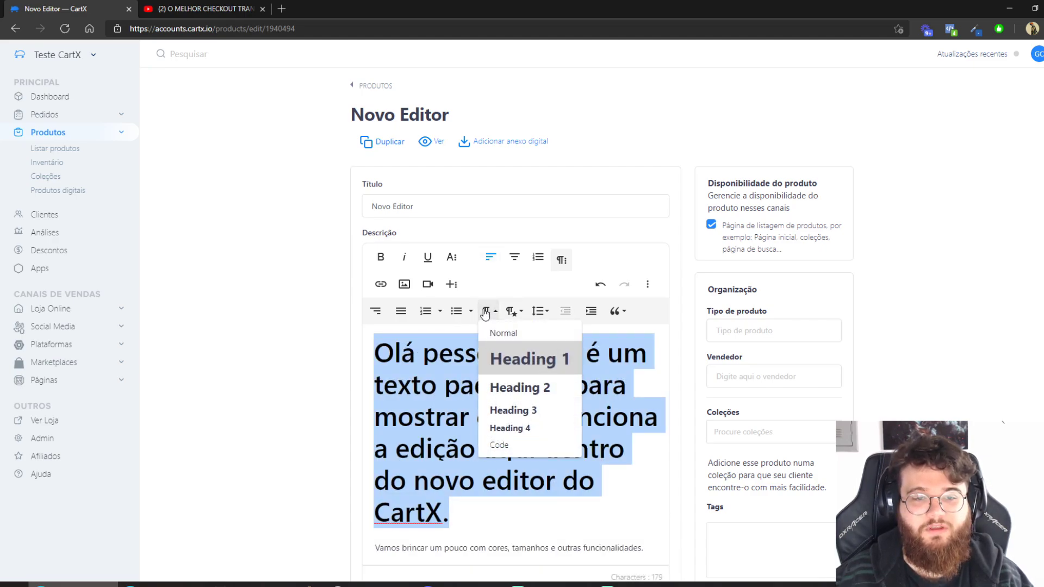
pyautogui.click(531, 387)
pyautogui.click(520, 377)
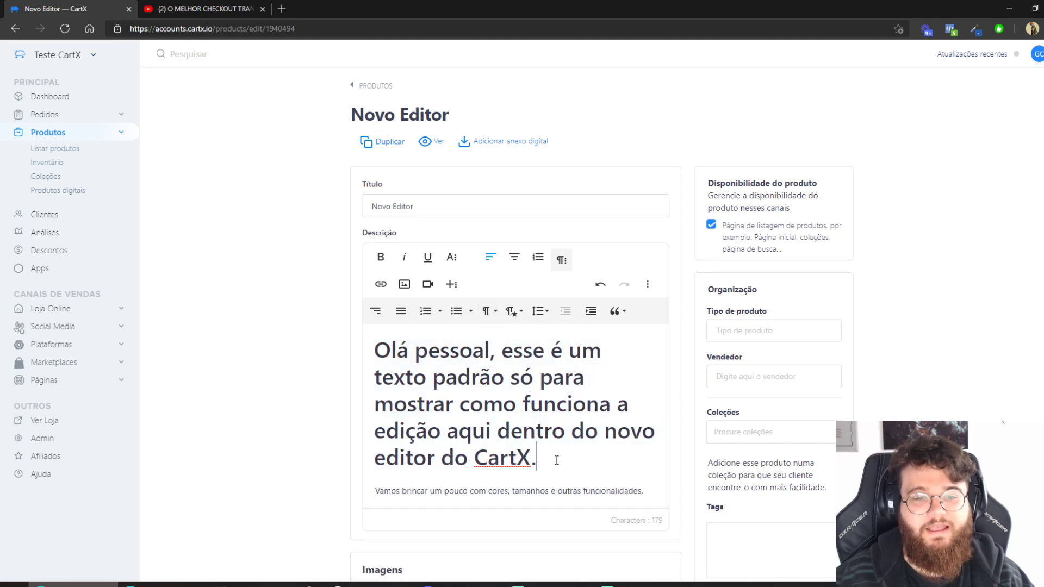
# Format the paragraph starting "Vamos brincar um pouco" as Heading 3
pyautogui.scroll(-2, 565, 451)
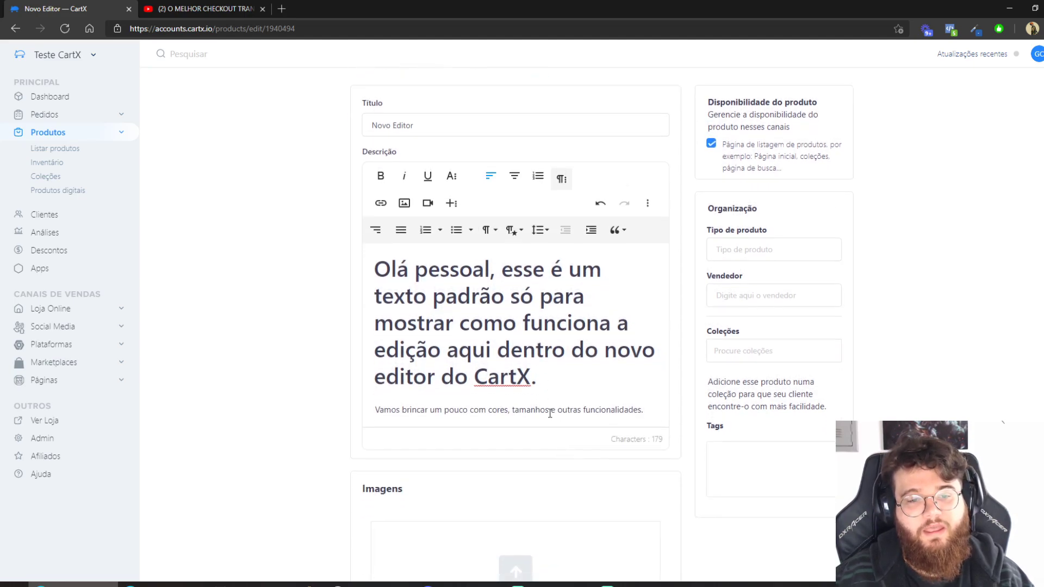
pyautogui.tripleClick(551, 411)
pyautogui.click(486, 229)
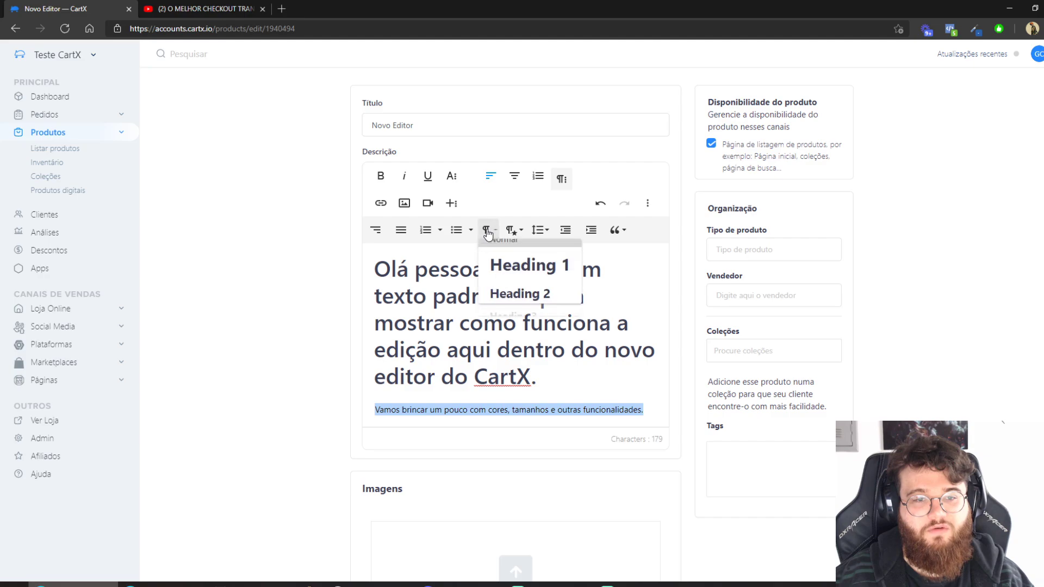
pyautogui.click(512, 330)
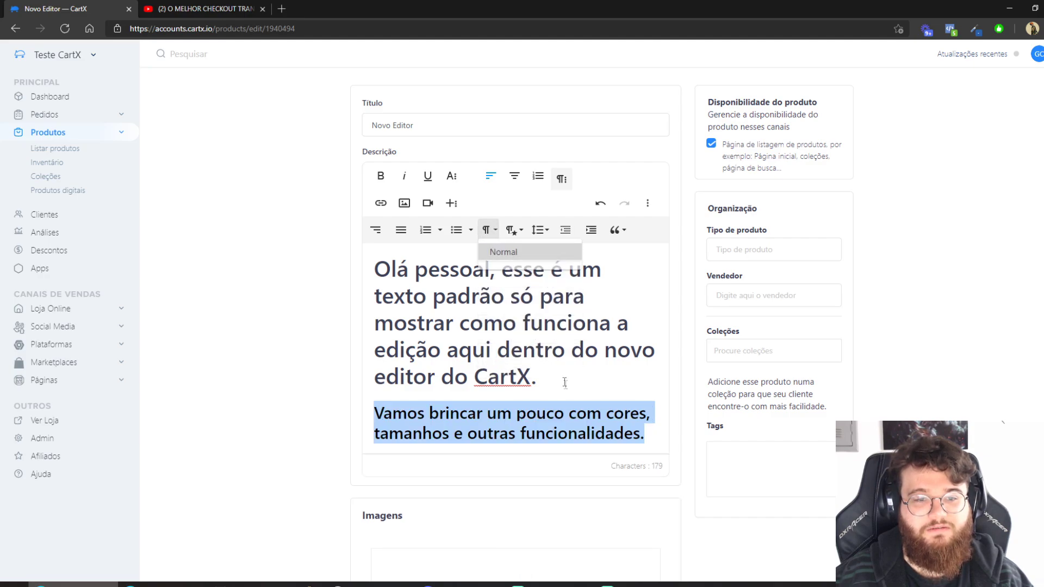
# Add a line reading "Texto normal para a descrição do produto" below the second heading
pyautogui.click(645, 432)
pyautogui.press('Return')
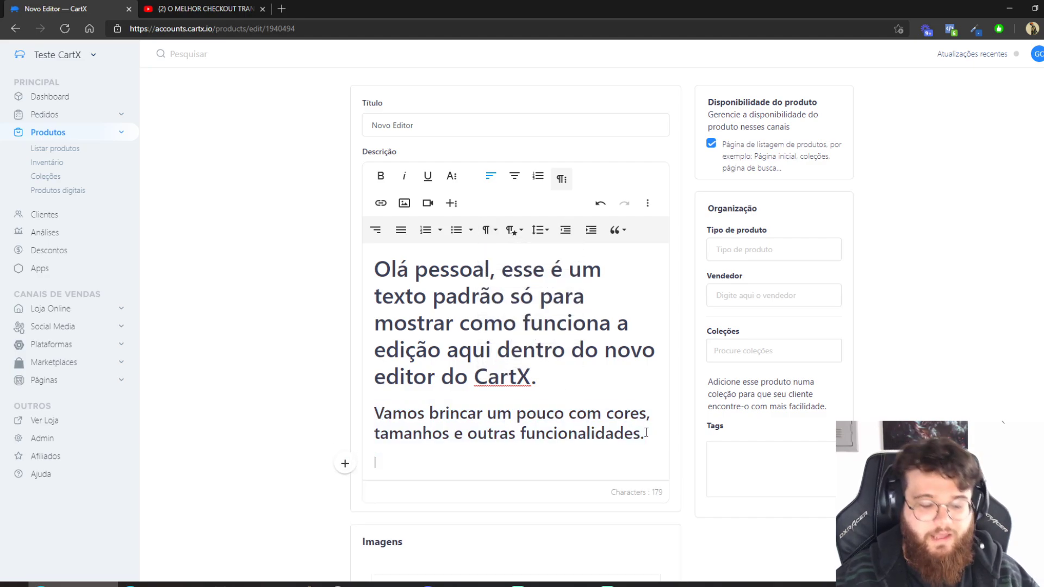
pyautogui.write('Texto norma')
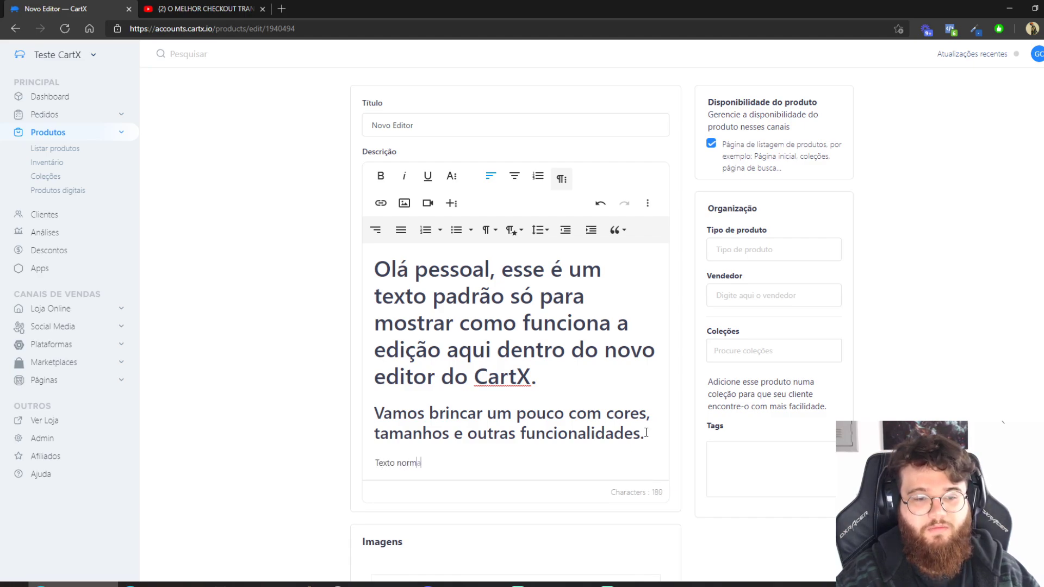
pyautogui.write('l para a descrição do produto')
pyautogui.press('Up')
pyautogui.press('Up')
pyautogui.press('Up')
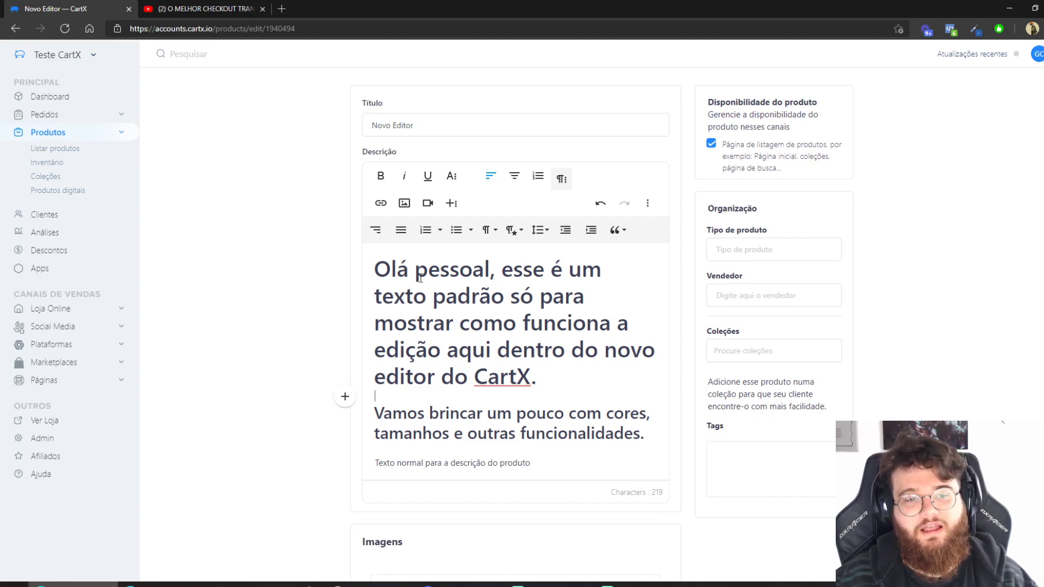
pyautogui.moveTo(374, 267); pyautogui.dragTo(645, 435)
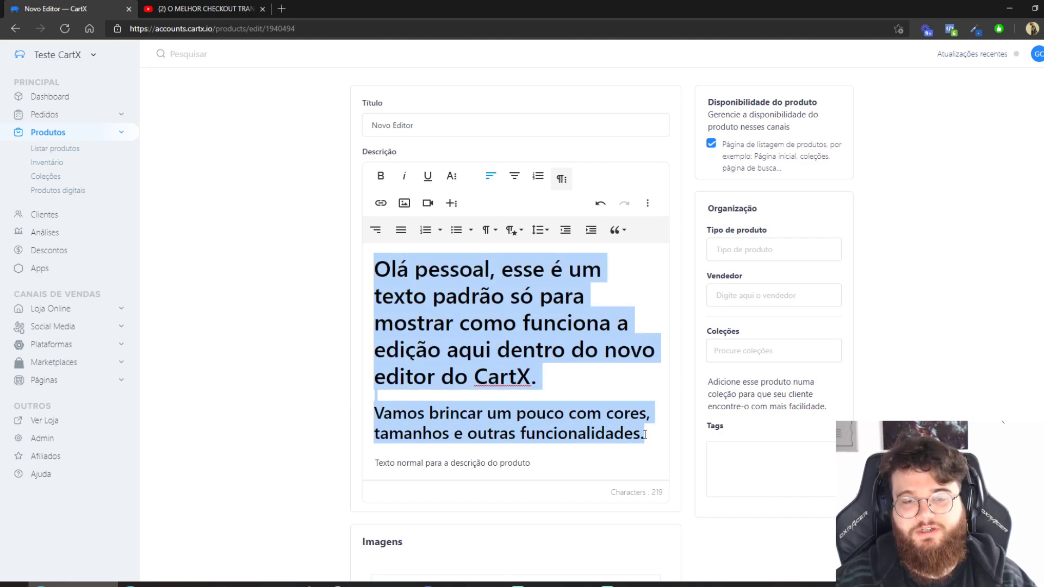
pyautogui.click(546, 410)
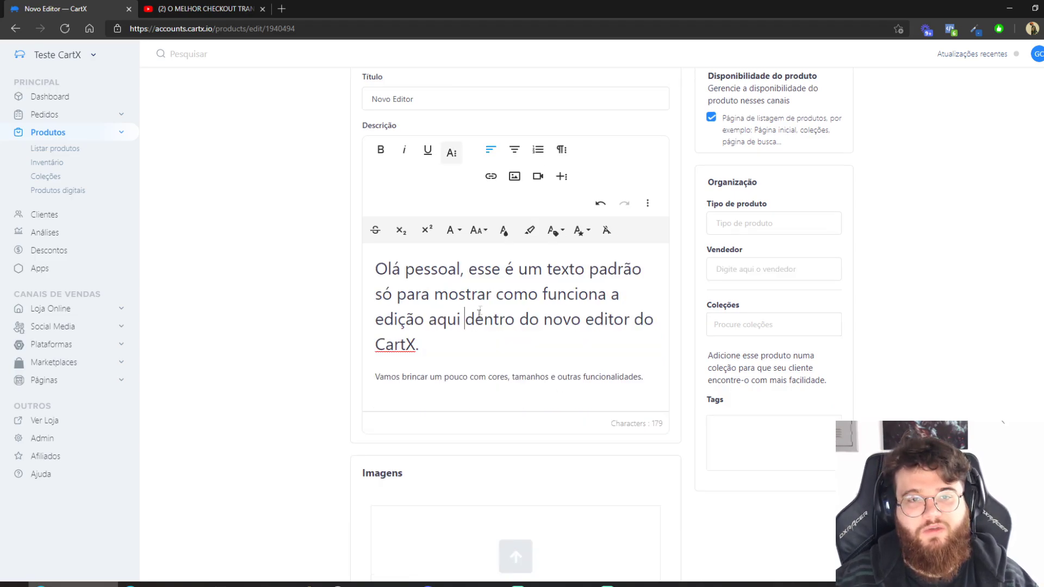
# Center-align the large first paragraph of the description
pyautogui.moveTo(439, 343); pyautogui.dragTo(375, 269)
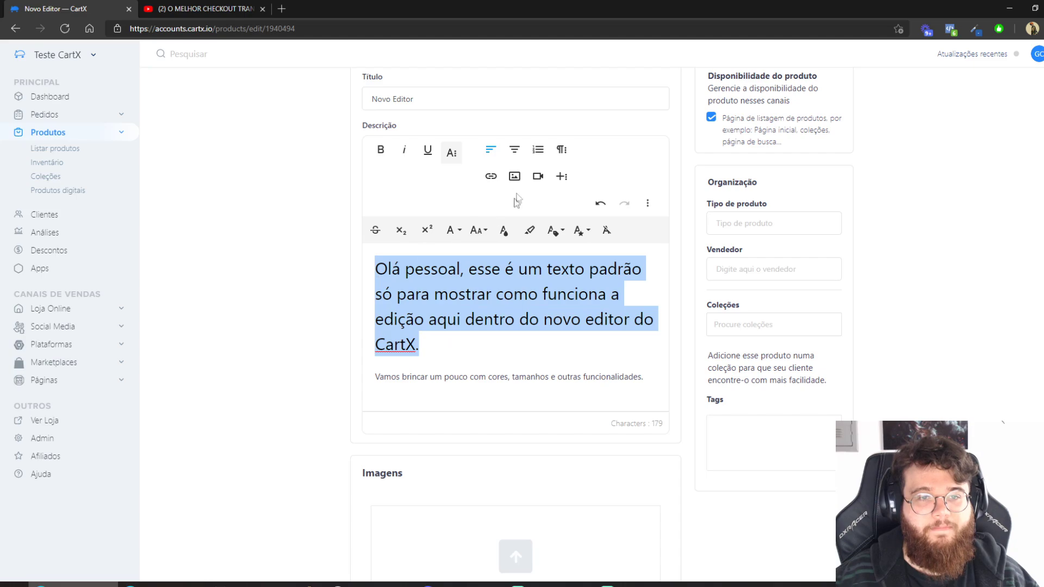
pyautogui.click(514, 151)
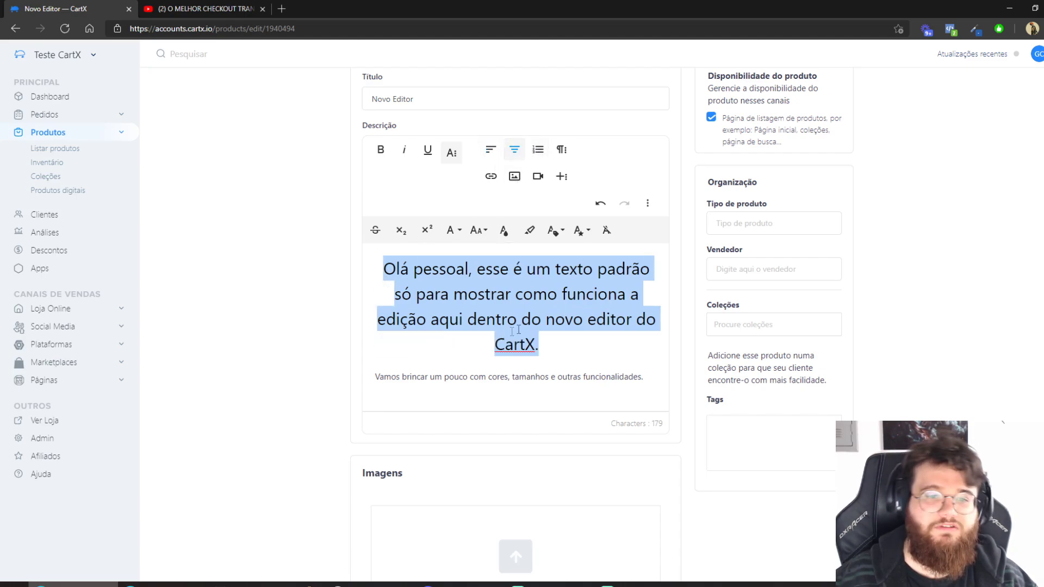
# Insert an ordered list below the first paragraph with the items "Benefício 1", "Benefício 2" and "blablabla 3"
pyautogui.click(564, 337)
pyautogui.press('Return')
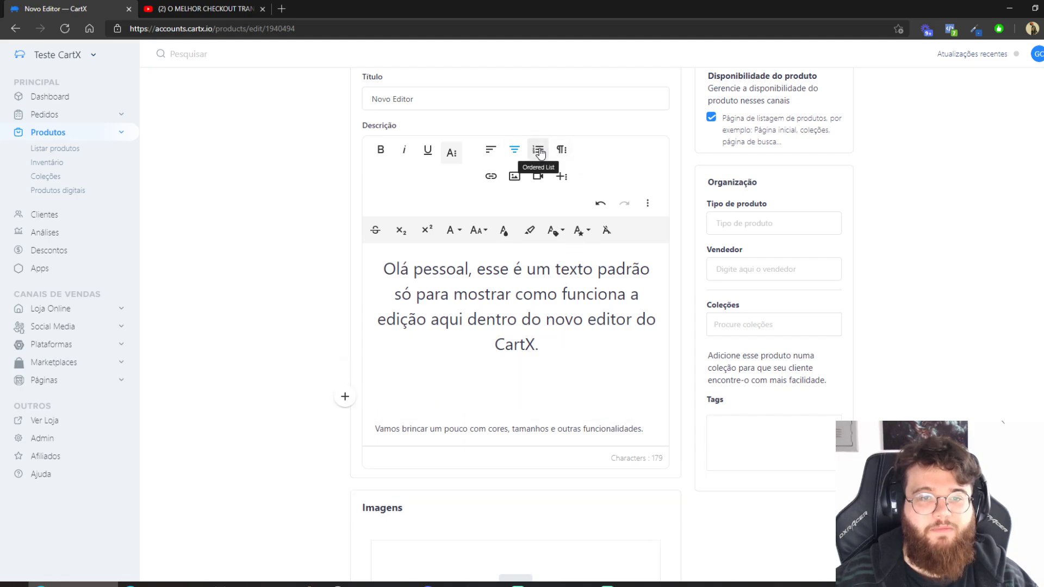
pyautogui.click(538, 150)
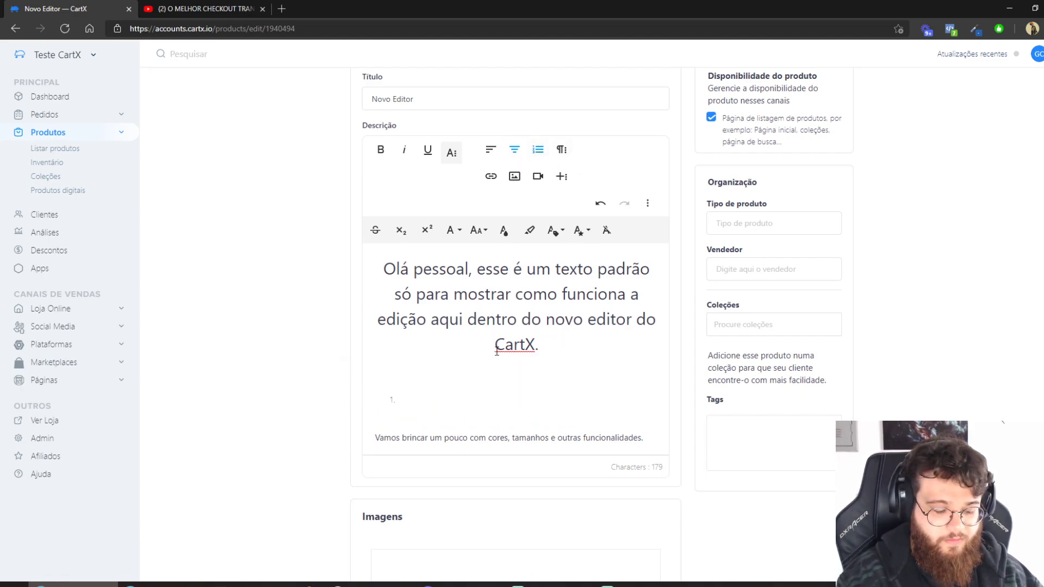
pyautogui.write('Benefício 1')
pyautogui.press('Return')
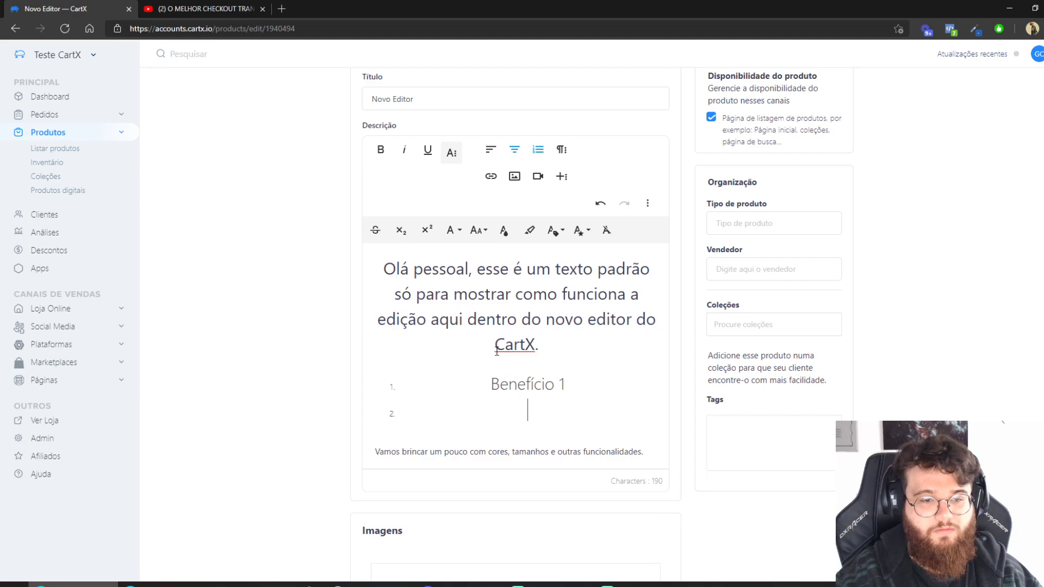
pyautogui.write('Benefício 2')
pyautogui.press('Return')
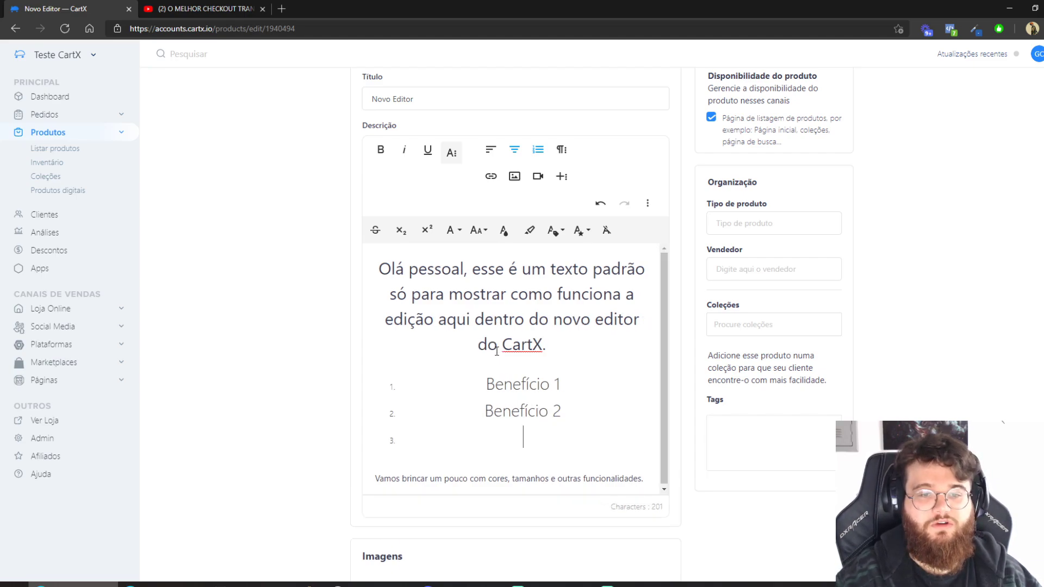
pyautogui.write('blablabla 3')
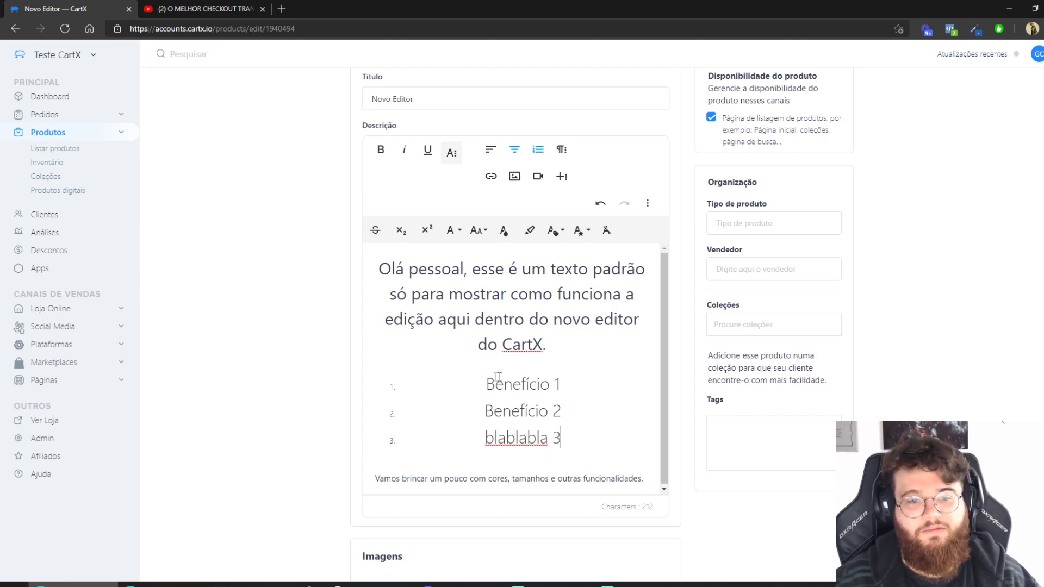
# Left-align the three items of the ordered list
pyautogui.moveTo(581, 442); pyautogui.dragTo(482, 384)
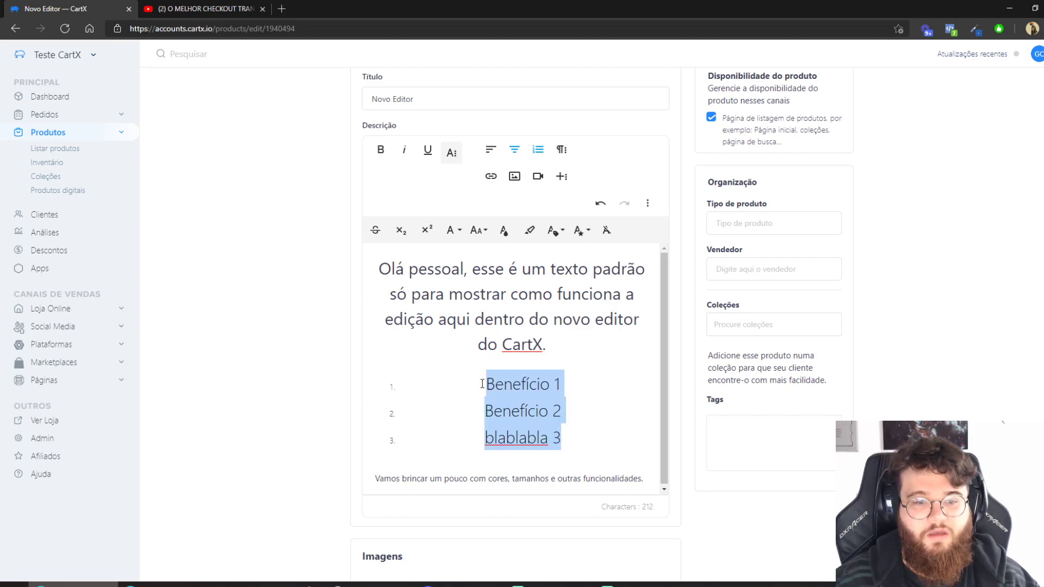
pyautogui.click(491, 149)
pyautogui.click(506, 382)
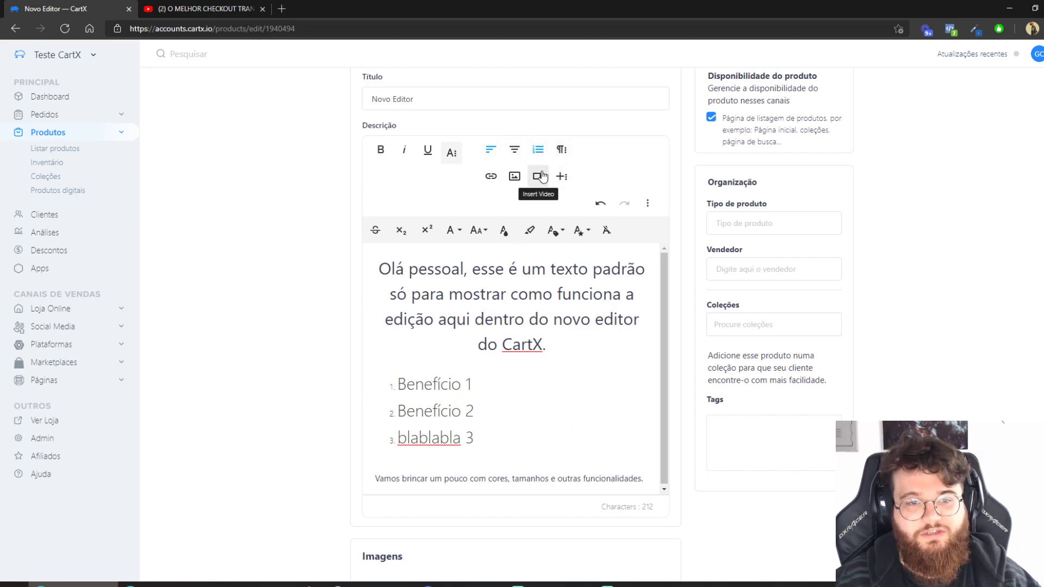
# Format the list items individually: "Benefício 1" in bold, "Benefício 2" in italics and "blablabla 3" underlined
pyautogui.moveTo(472, 384); pyautogui.dragTo(397, 385)
pyautogui.click(380, 149)
pyautogui.moveTo(474, 412); pyautogui.dragTo(396, 411)
pyautogui.click(405, 150)
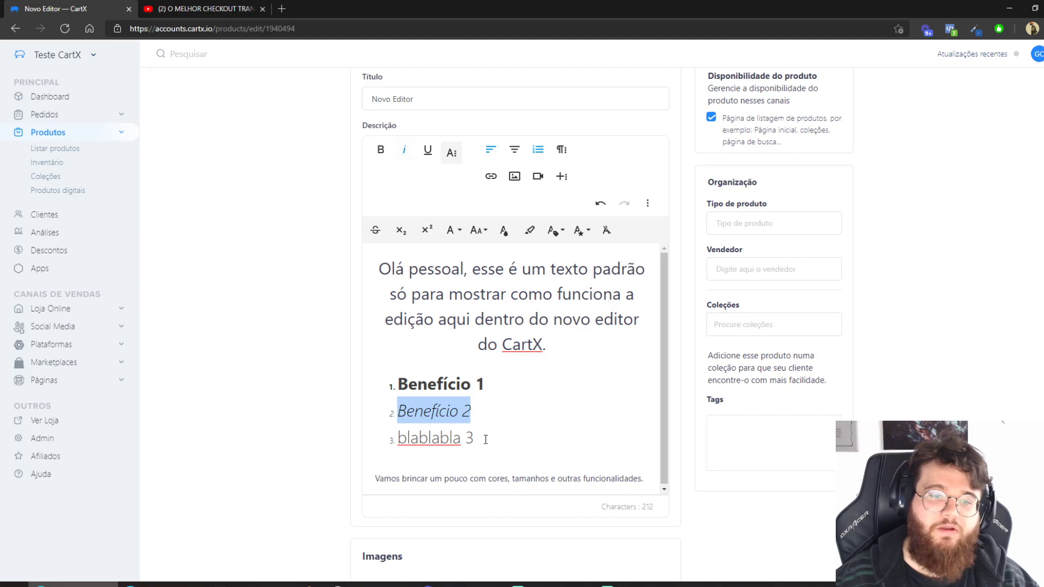
pyautogui.moveTo(476, 437); pyautogui.dragTo(403, 435)
pyautogui.click(428, 150)
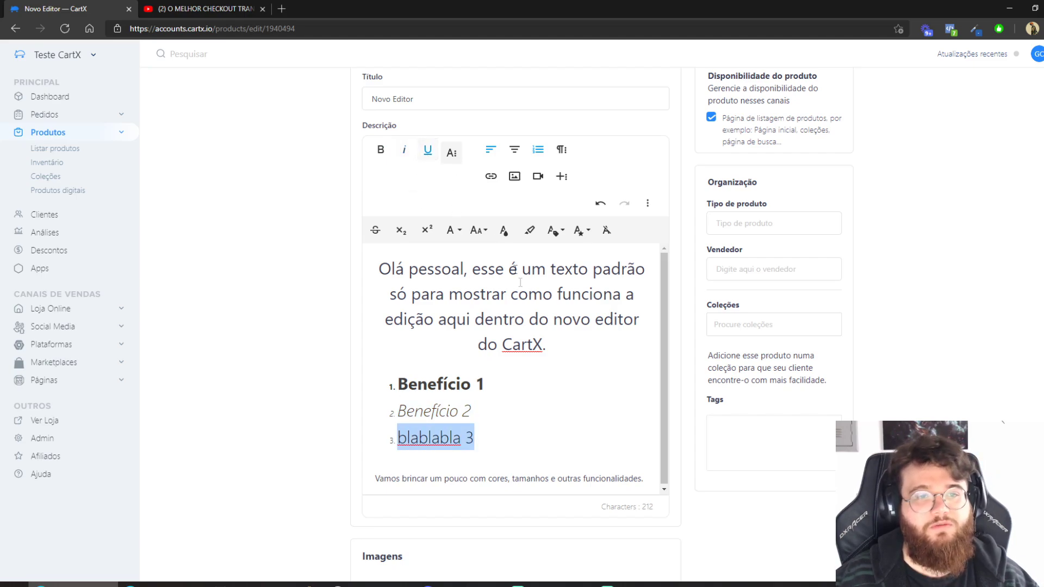
pyautogui.click(513, 413)
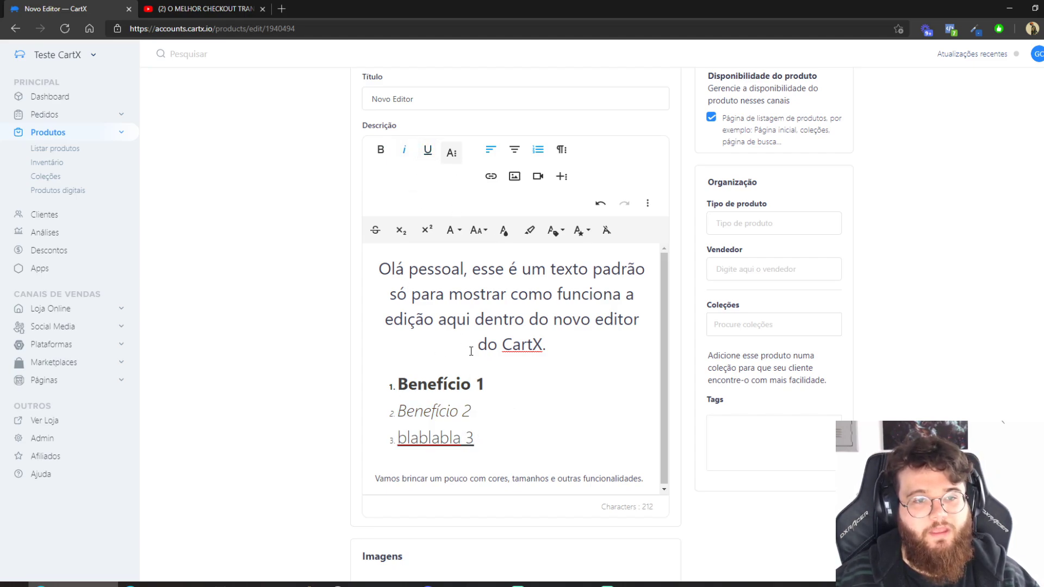
# Add a superscript 2 after "Benefício 2" in the second list item
pyautogui.moveTo(485, 414); pyautogui.dragTo(463, 411)
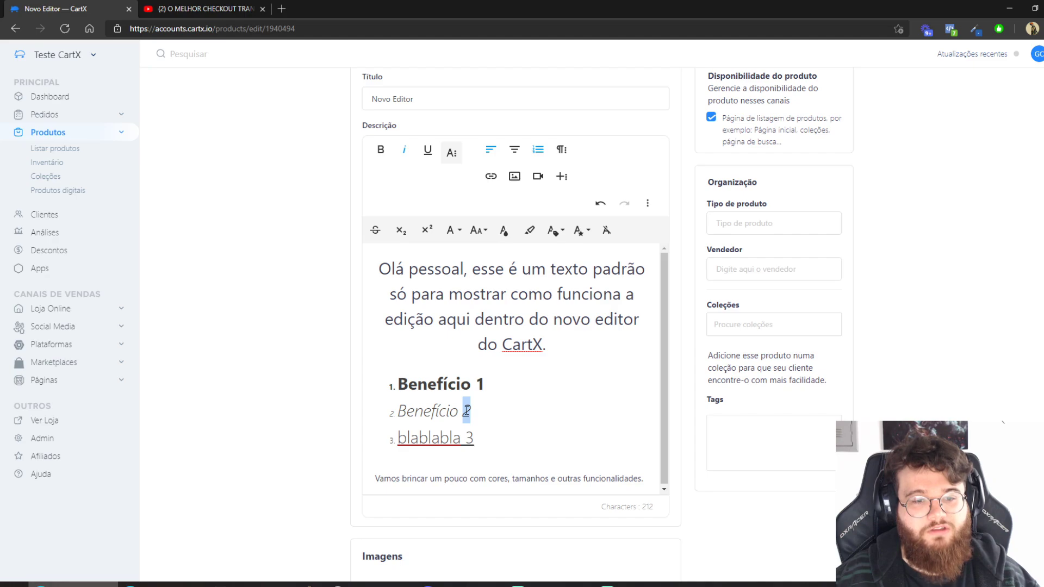
pyautogui.click(427, 231)
pyautogui.write('2')
pyautogui.write('222')
pyautogui.press('BackSpace')
pyautogui.press('BackSpace')
pyautogui.press('BackSpace')
pyautogui.press('BackSpace')
pyautogui.press('BackSpace')
pyautogui.write('3')
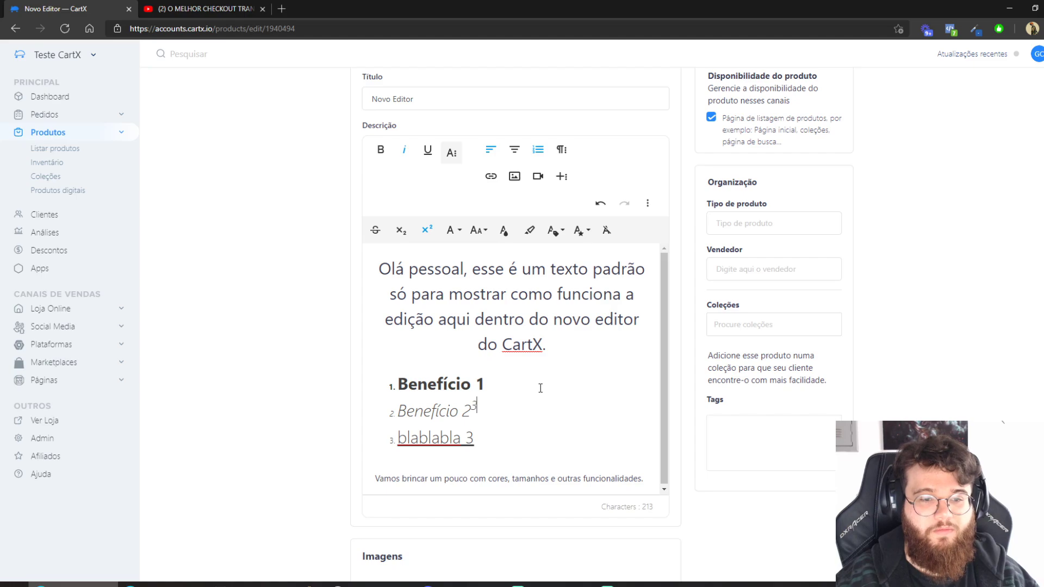
pyautogui.press('BackSpace')
pyautogui.write('2')
pyautogui.click(547, 344)
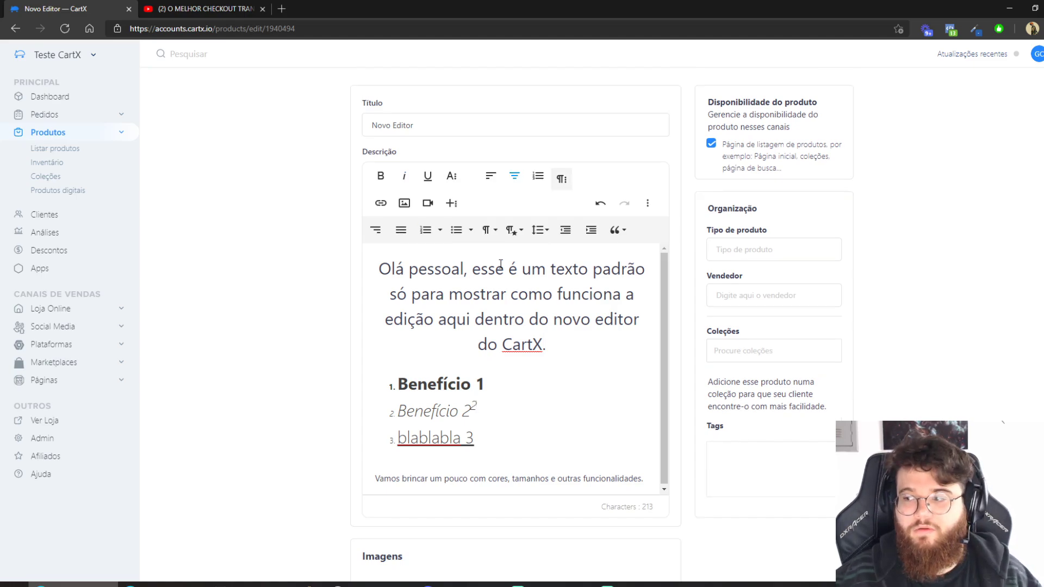
# Set the text color of the whole first paragraph to light purple
pyautogui.tripleClick(541, 317)
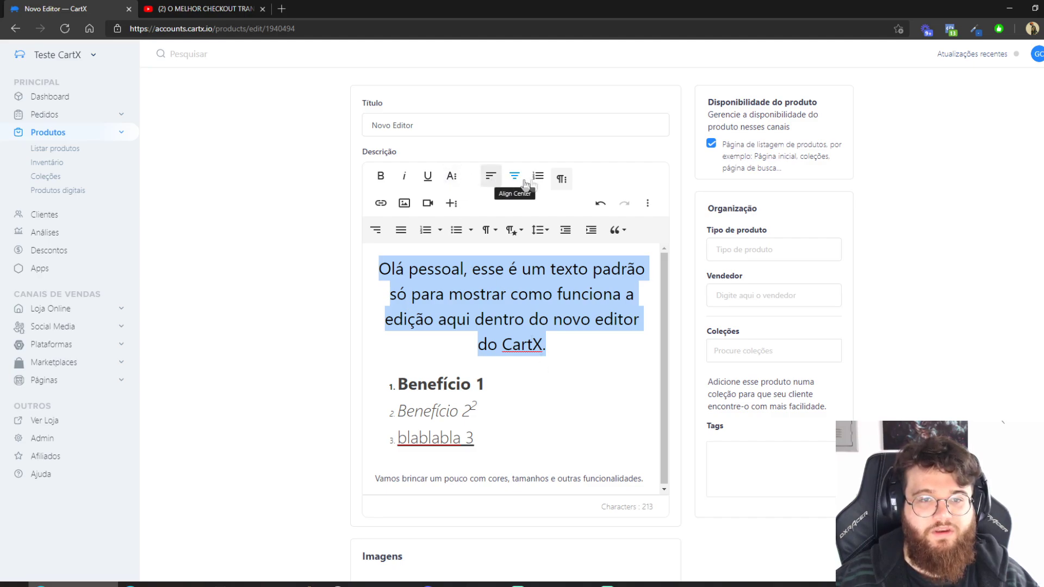
pyautogui.click(561, 177)
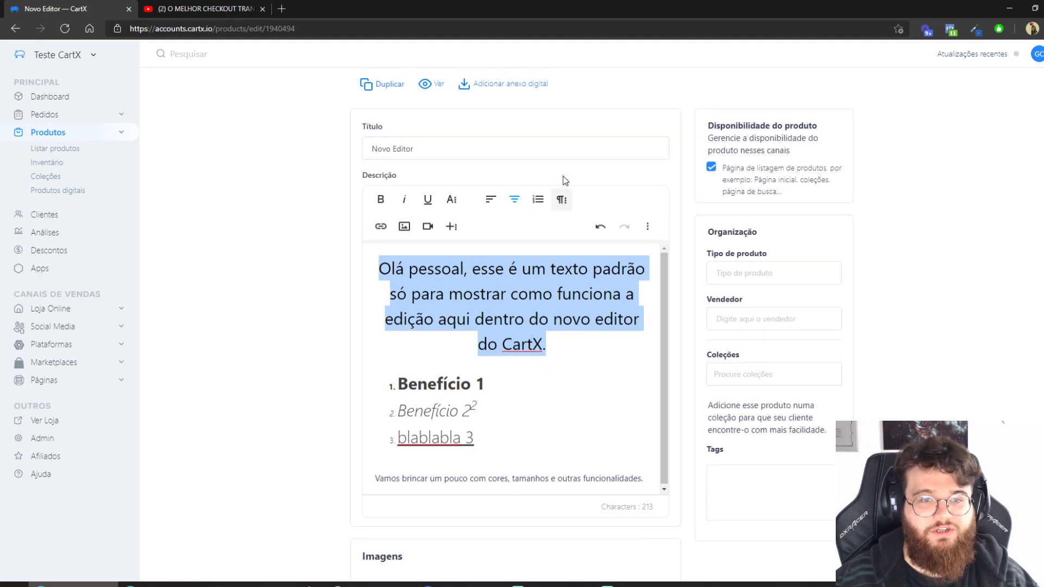
pyautogui.click(452, 204)
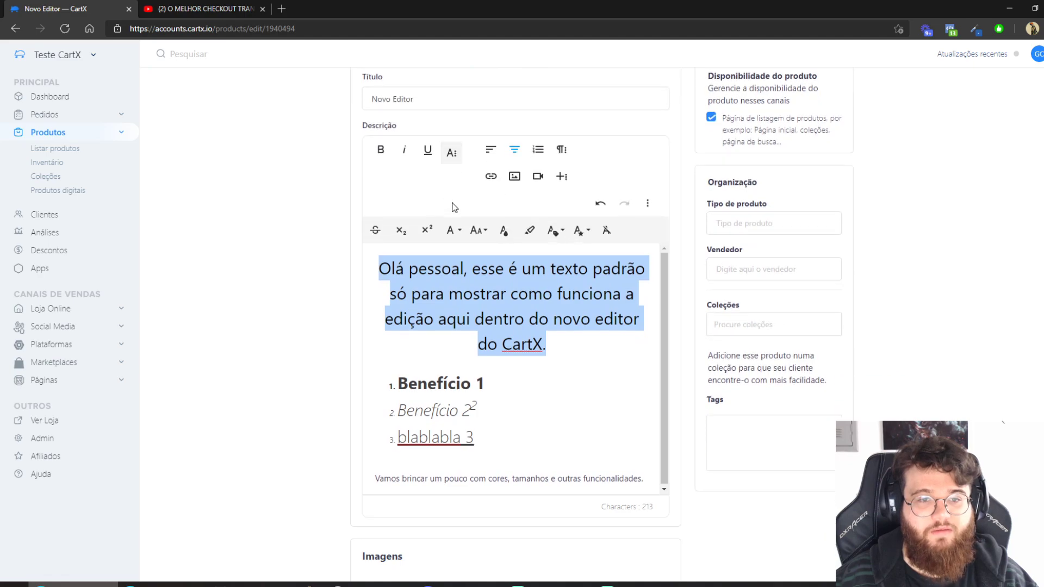
pyautogui.click(503, 231)
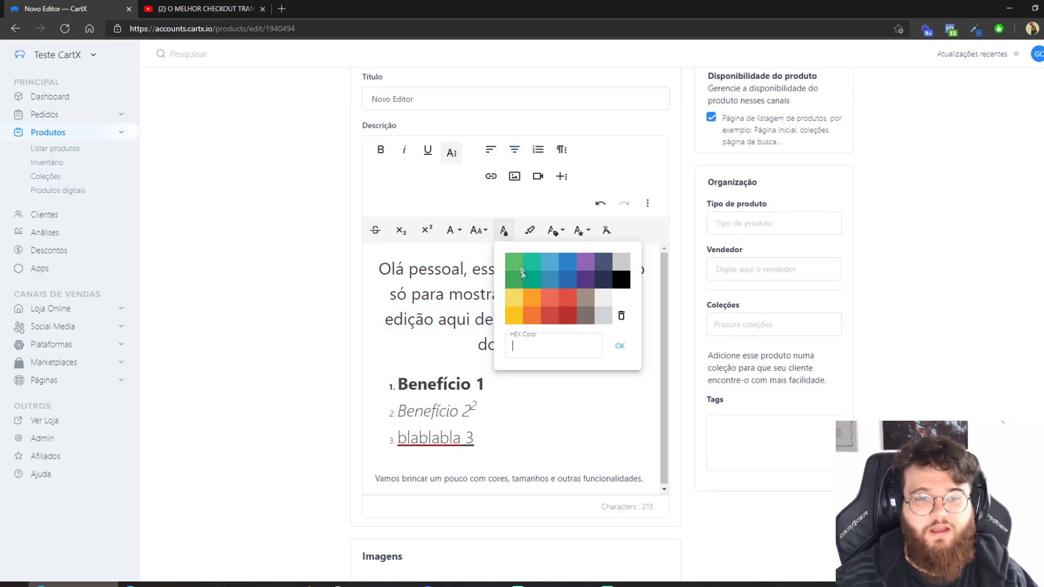
pyautogui.click(586, 260)
pyautogui.click(509, 319)
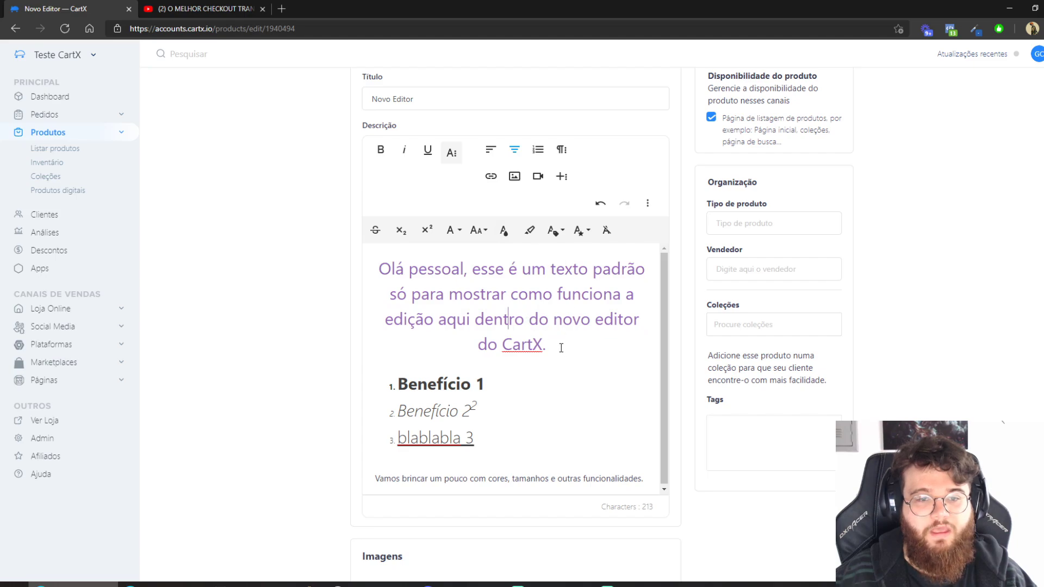
# Try a blue background color on the words "texto padrão" in the first paragraph and undo it
pyautogui.moveTo(561, 348); pyautogui.dragTo(554, 321)
pyautogui.click(531, 334)
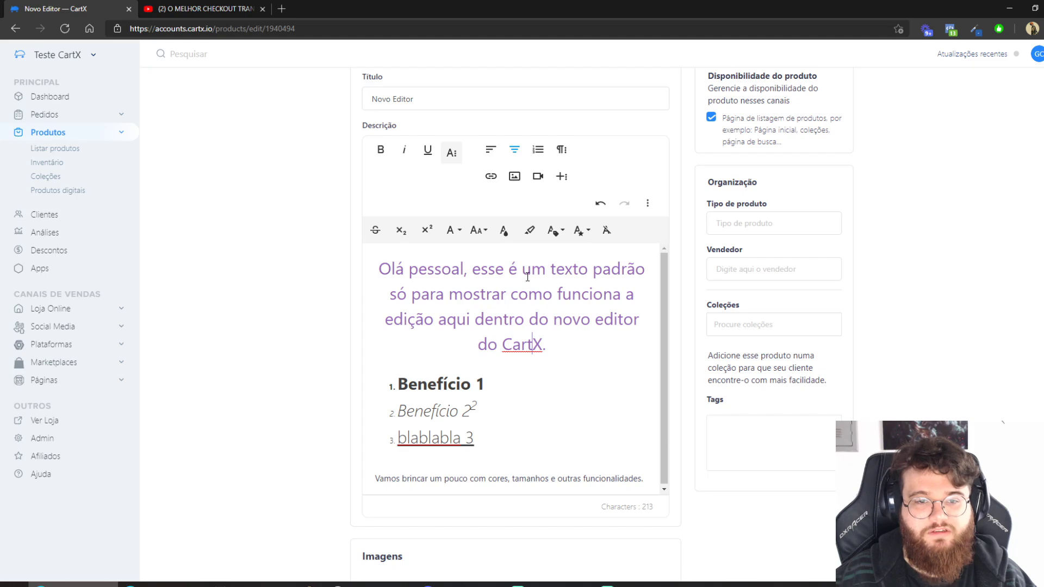
pyautogui.moveTo(551, 269); pyautogui.dragTo(645, 269)
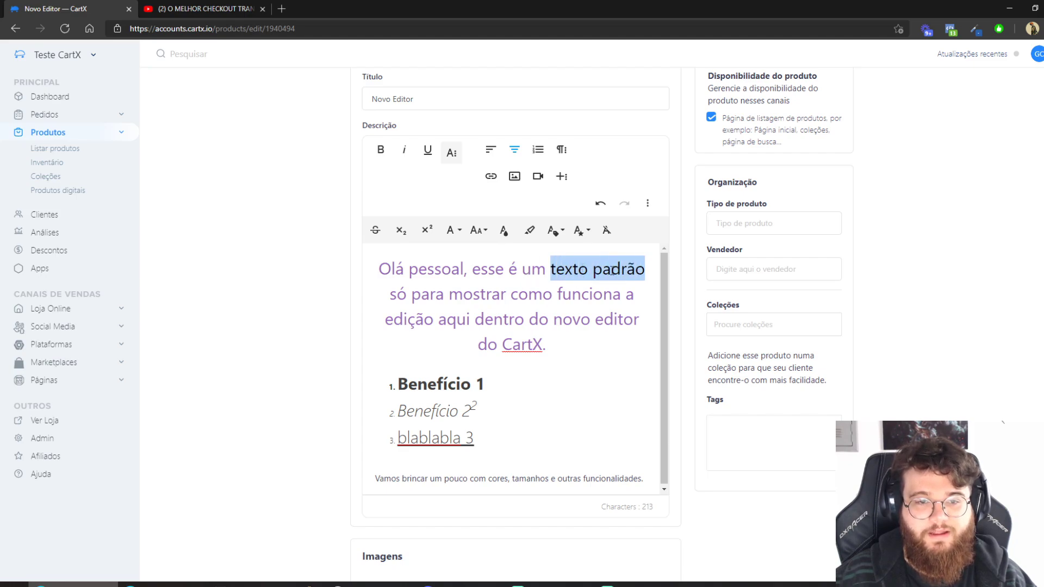
pyautogui.click(530, 230)
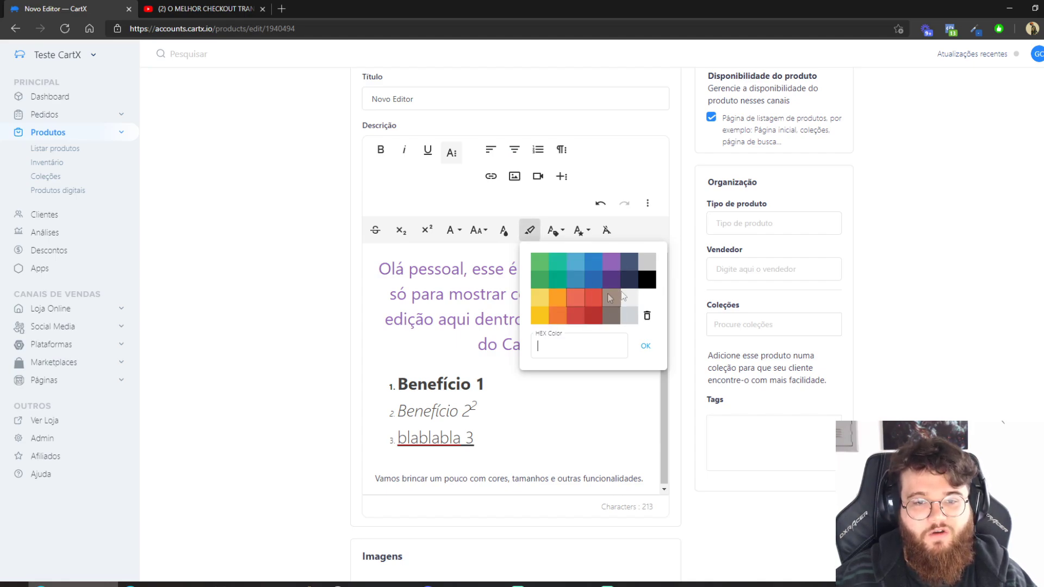
pyautogui.click(567, 346)
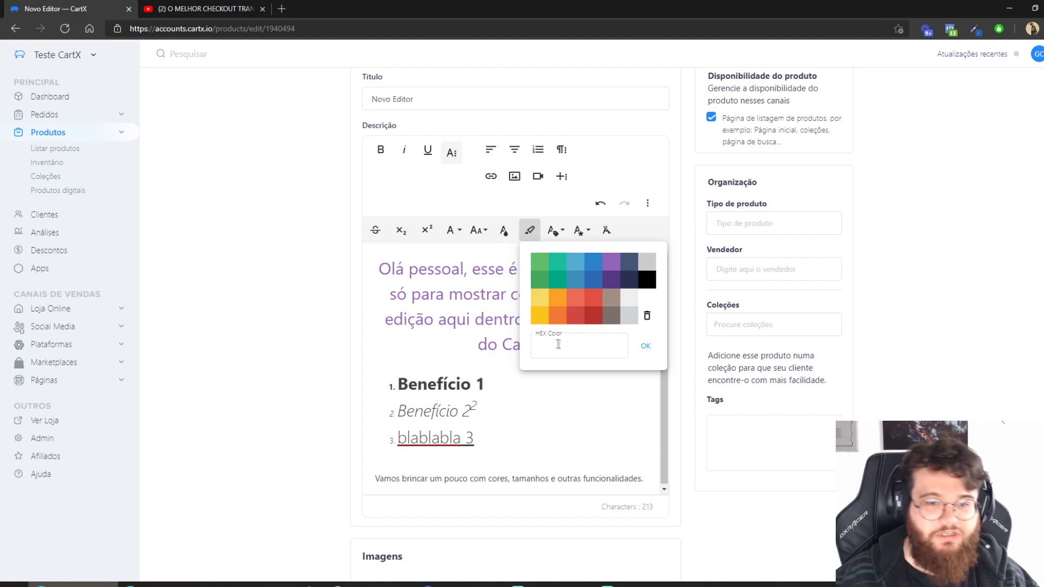
pyautogui.click(569, 344)
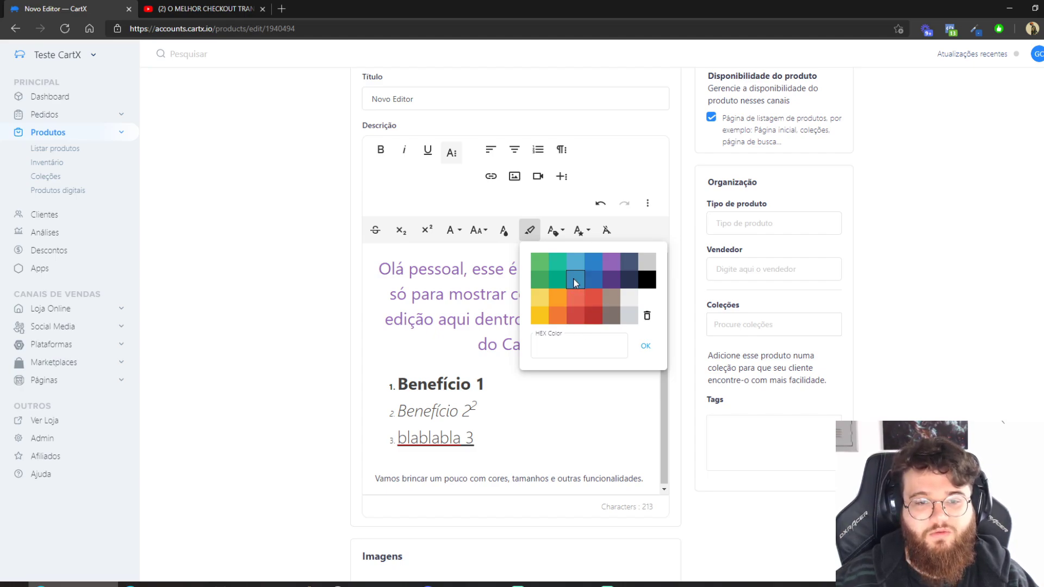
pyautogui.click(592, 266)
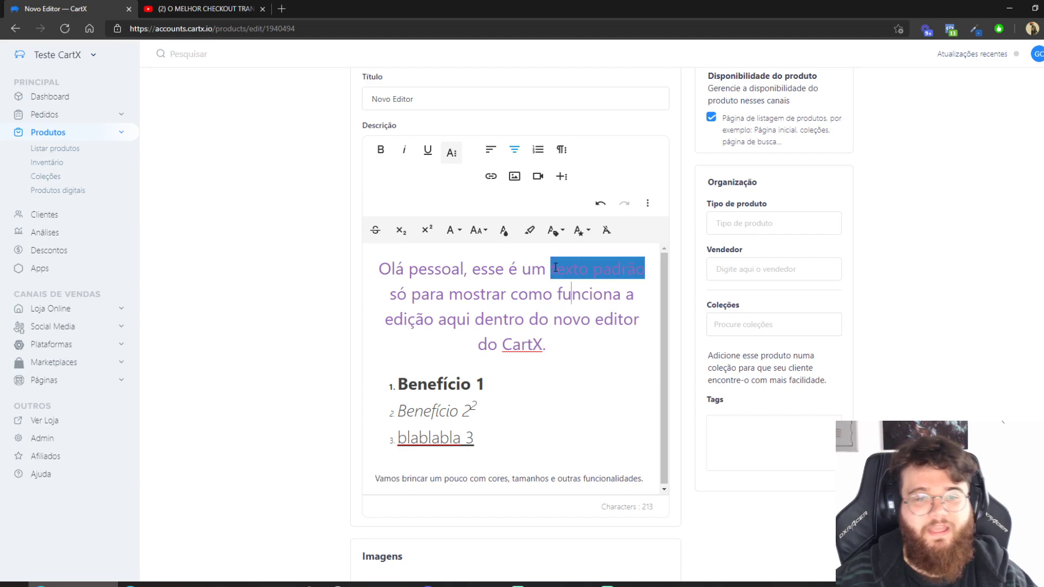
pyautogui.hotkey('ctrl', 'z')
pyautogui.hotkey('ctrl', 'z')
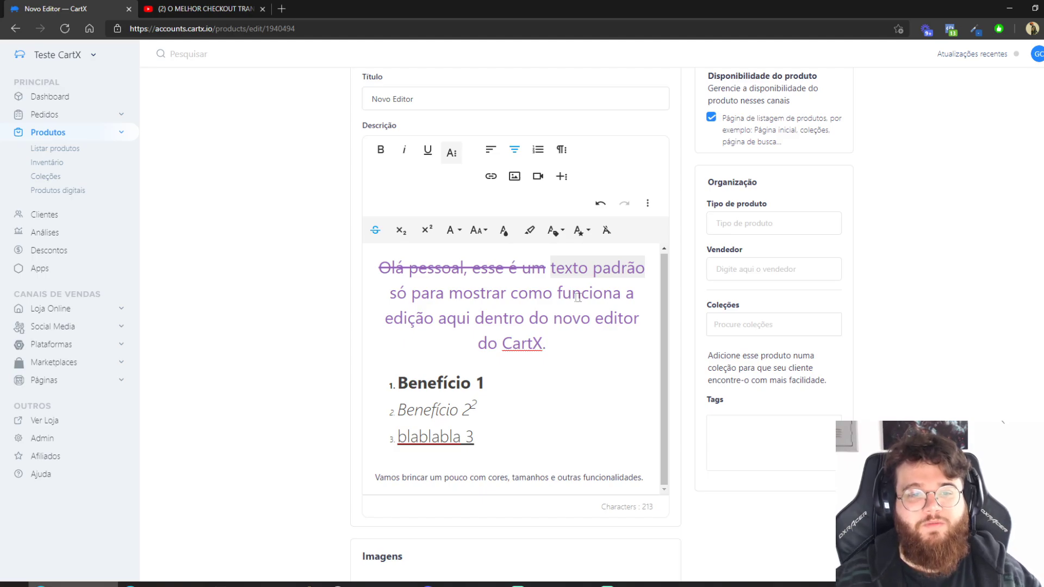
# Clear the formatting of the entire description and undo the clearing
pyautogui.hotkey('ctrl', 'a')
pyautogui.click(606, 230)
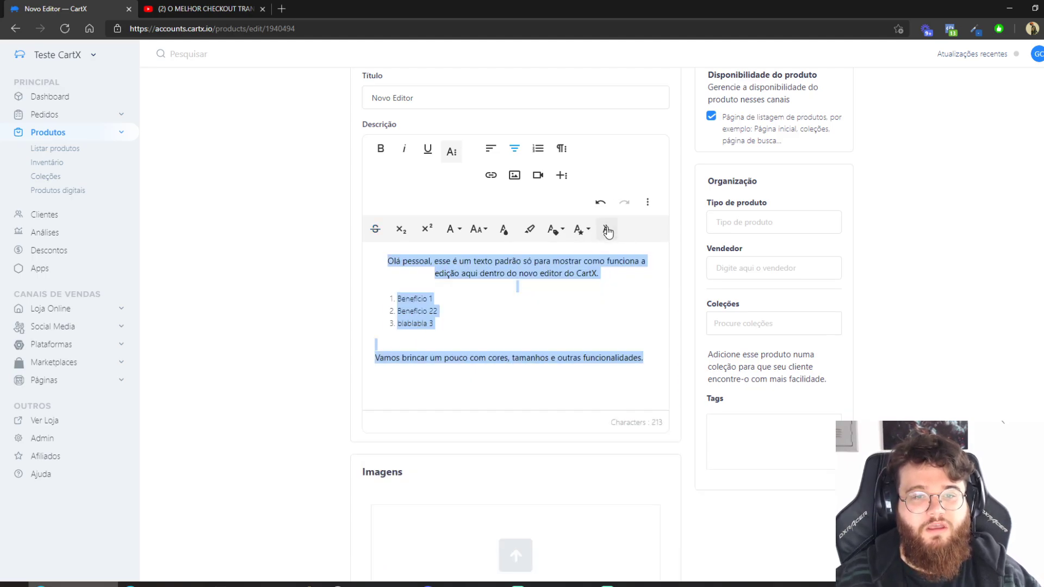
pyautogui.click(608, 232)
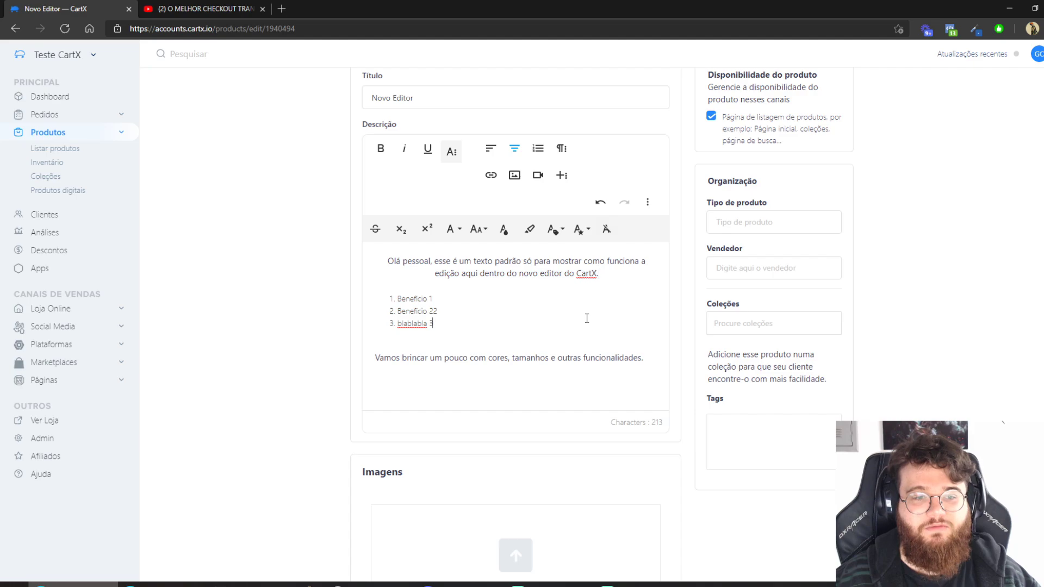
pyautogui.hotkey('ctrl', 'z')
pyautogui.hotkey('ctrl', 'z')
# Clear all formatting from the first paragraph only, leaving it as plain left-aligned text
pyautogui.click(607, 230)
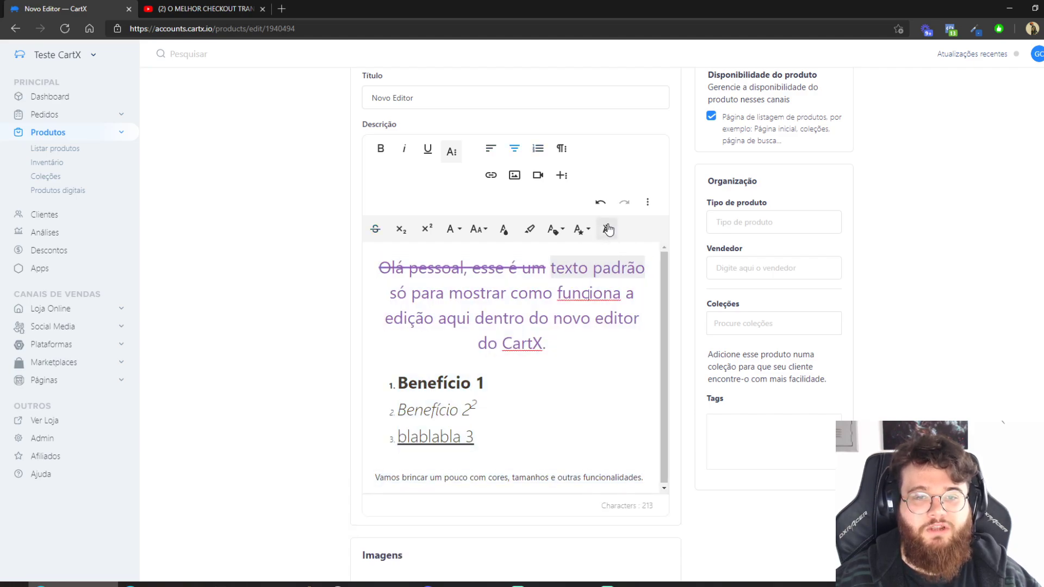
pyautogui.moveTo(546, 343); pyautogui.dragTo(378, 267)
pyautogui.click(608, 231)
pyautogui.click(607, 231)
pyautogui.click(566, 337)
pyautogui.hotkey('ctrl', 'z')
pyautogui.hotkey('ctrl', 'z')
pyautogui.hotkey('ctrl', 'z')
pyautogui.hotkey('ctrl', 'y')
pyautogui.click(607, 229)
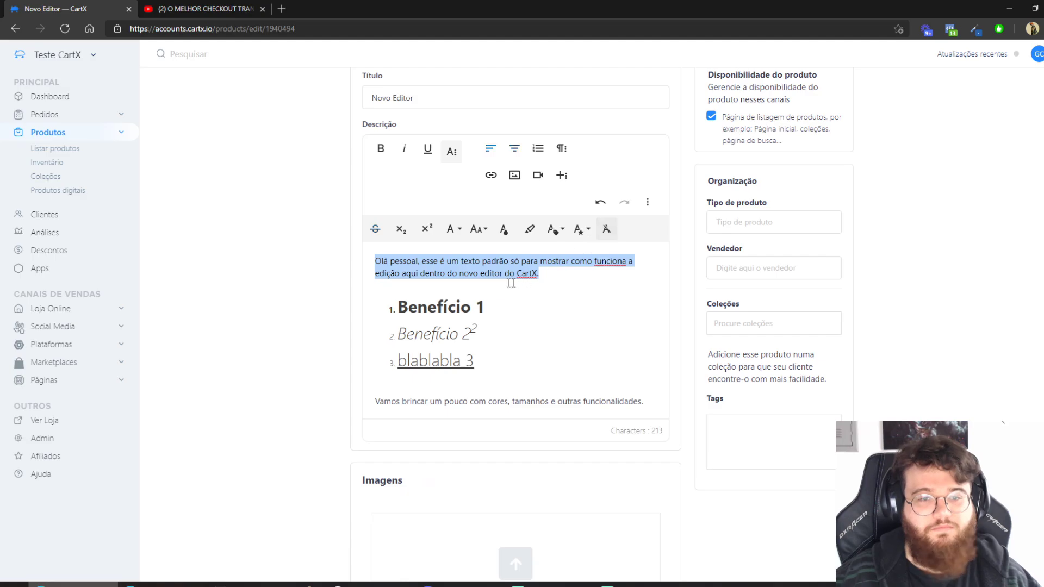
pyautogui.click(542, 279)
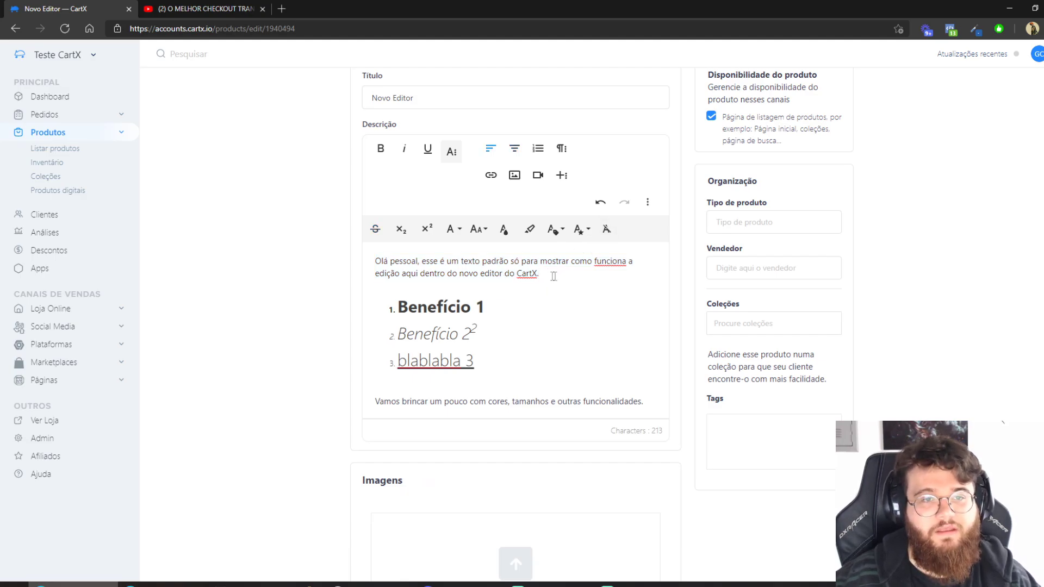
pyautogui.scroll(2, 553, 276)
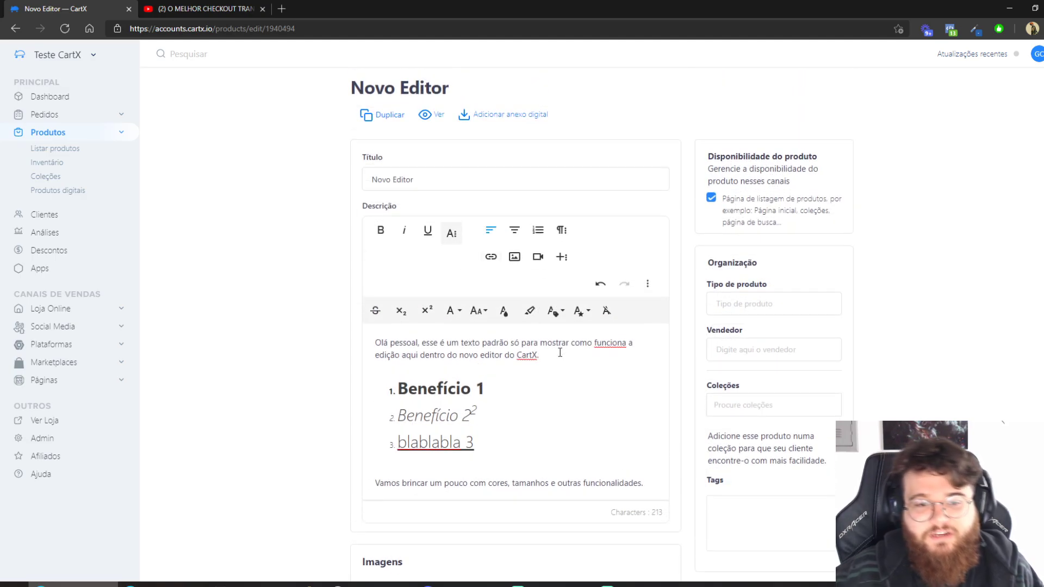
pyautogui.press('Return')
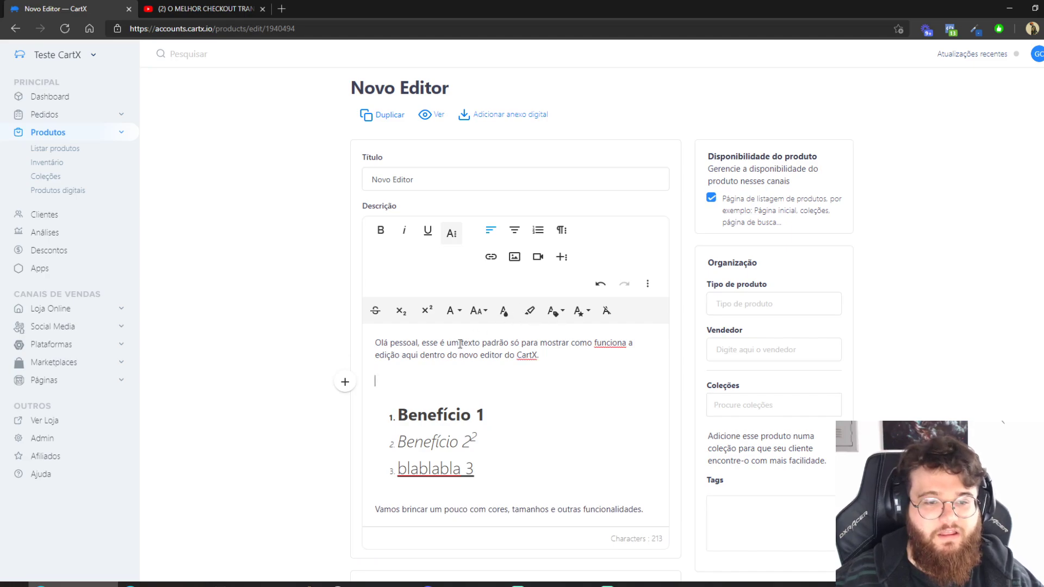
pyautogui.moveTo(462, 343); pyautogui.dragTo(503, 342)
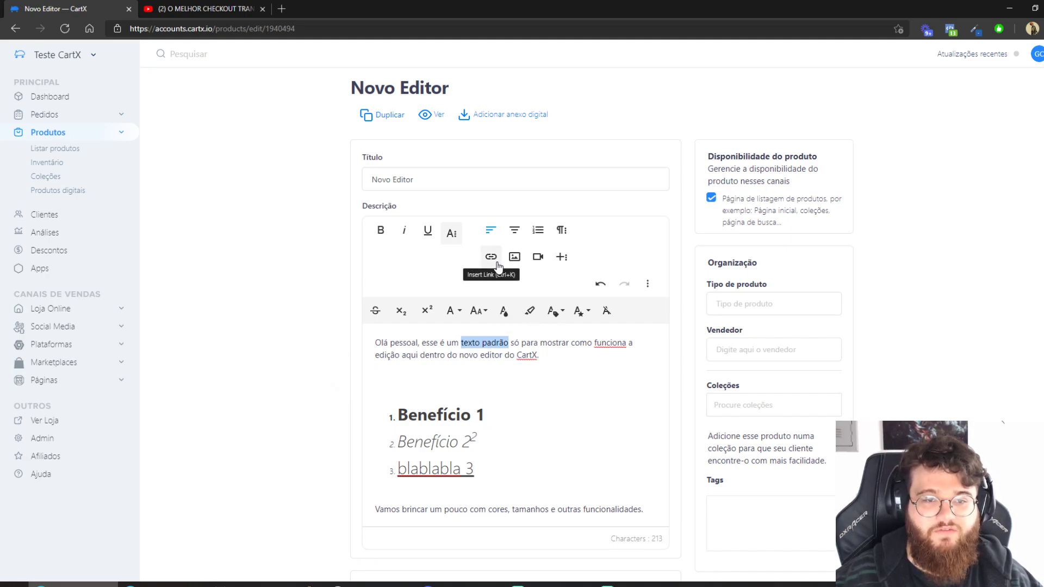
pyautogui.click(496, 260)
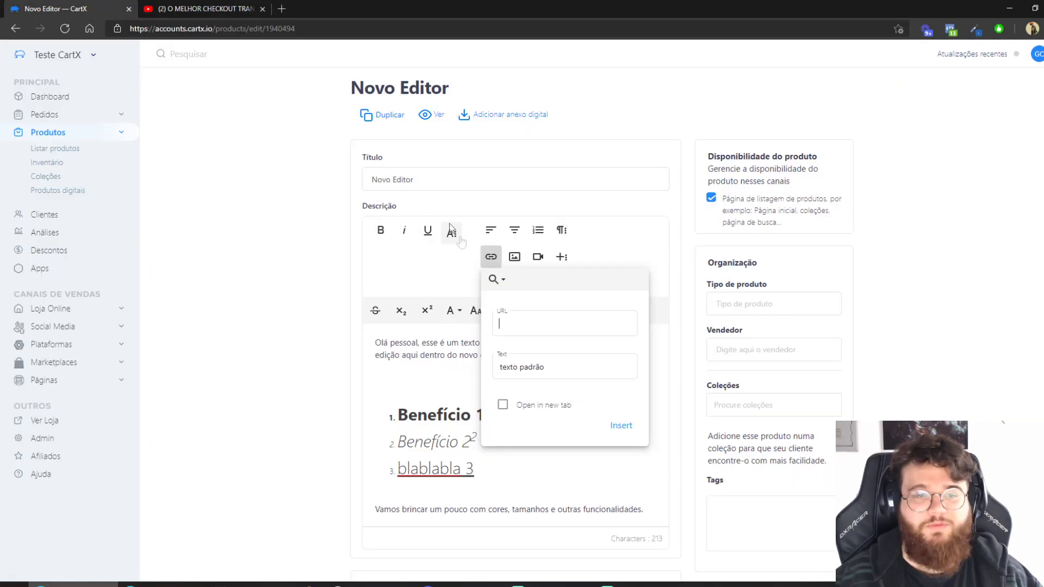
pyautogui.write('https://www.youtube.com/watch?v=4BK-cnj_Og4&t=3s')
pyautogui.click(558, 366)
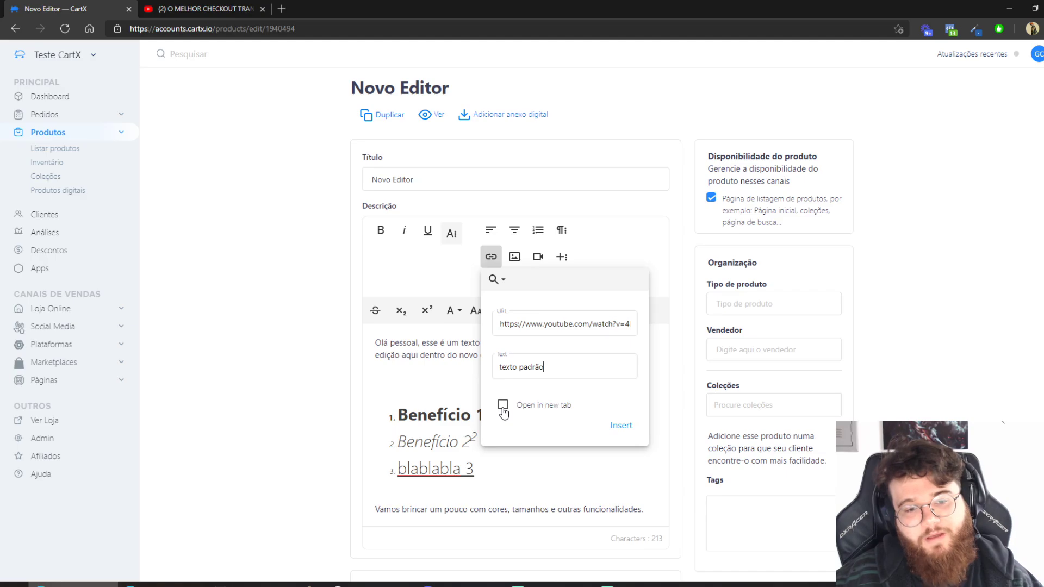
# Save the product and open its store page for viewing
pyautogui.scroll(-15, 554, 426)
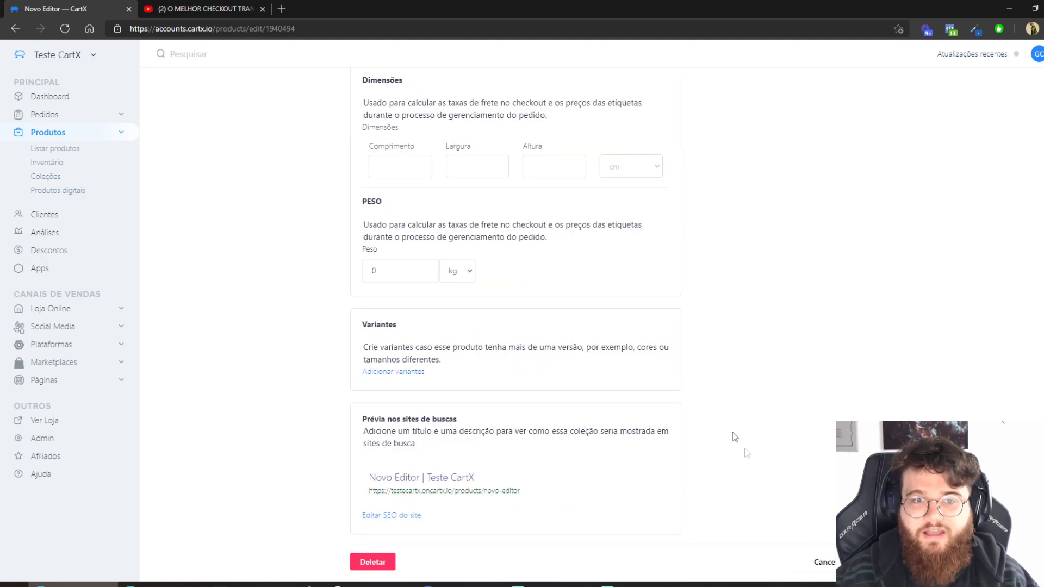
pyautogui.scroll(15, 746, 453)
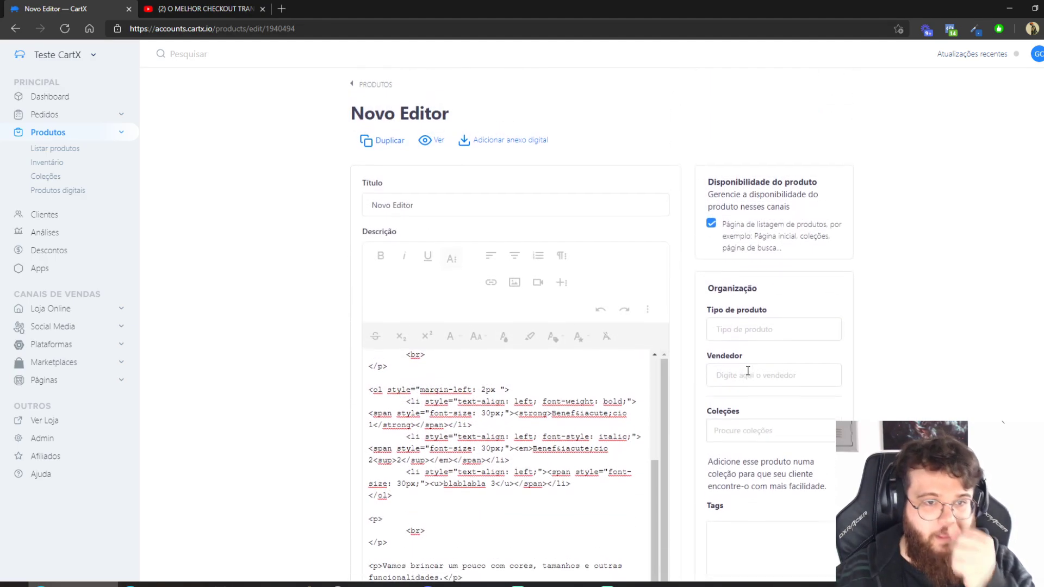
pyautogui.click(425, 143)
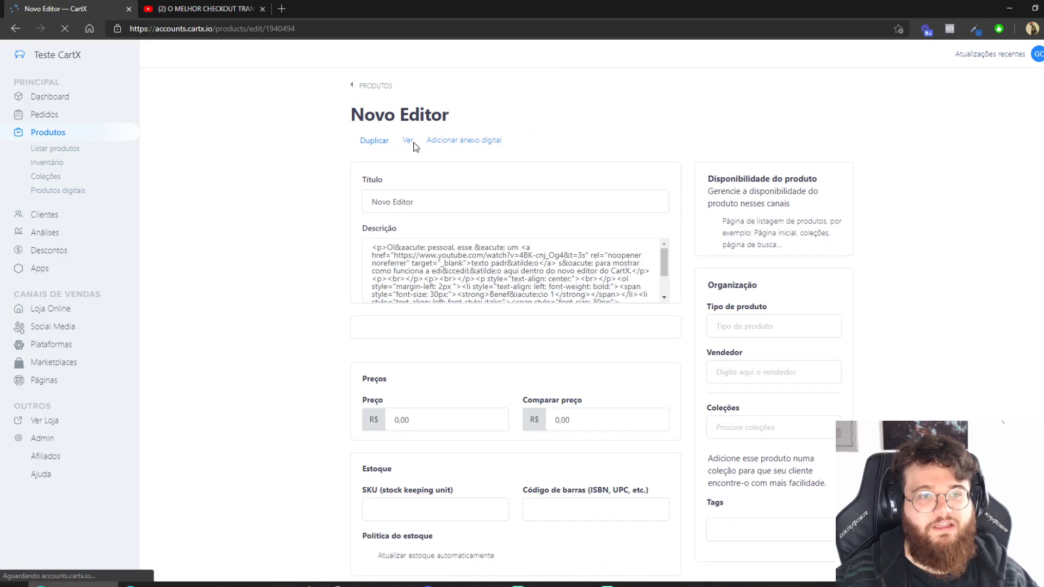
pyautogui.click(432, 143)
# Return to the product editor and insert the downloaded SpongeBob image between the first paragraph and the ordered list
pyautogui.click(85, 7)
pyautogui.press('Return')
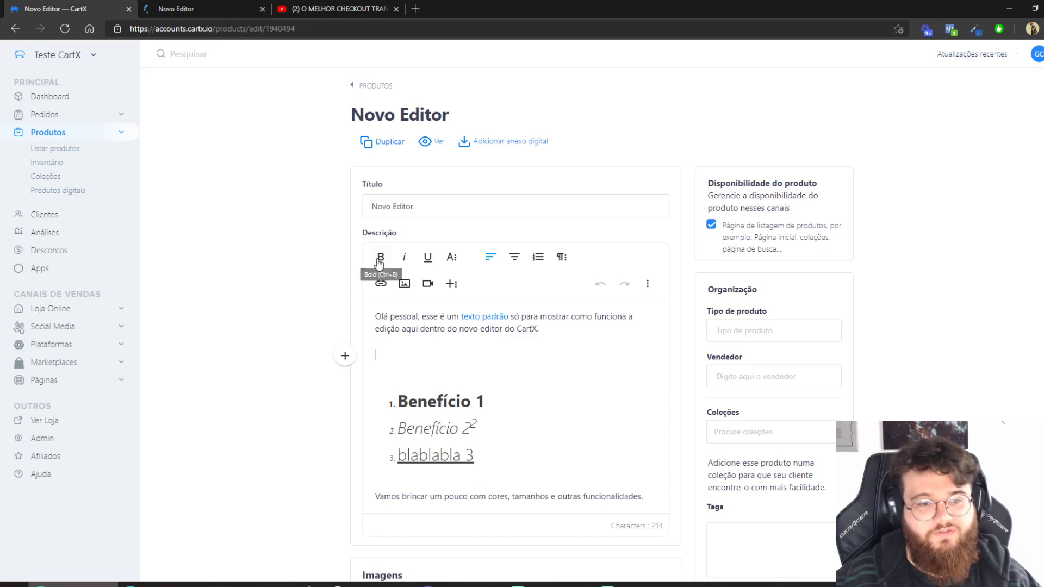
pyautogui.click(405, 284)
pyautogui.hotkey('ctrl', 'j')
pyautogui.moveTo(891, 70); pyautogui.dragTo(479, 354)
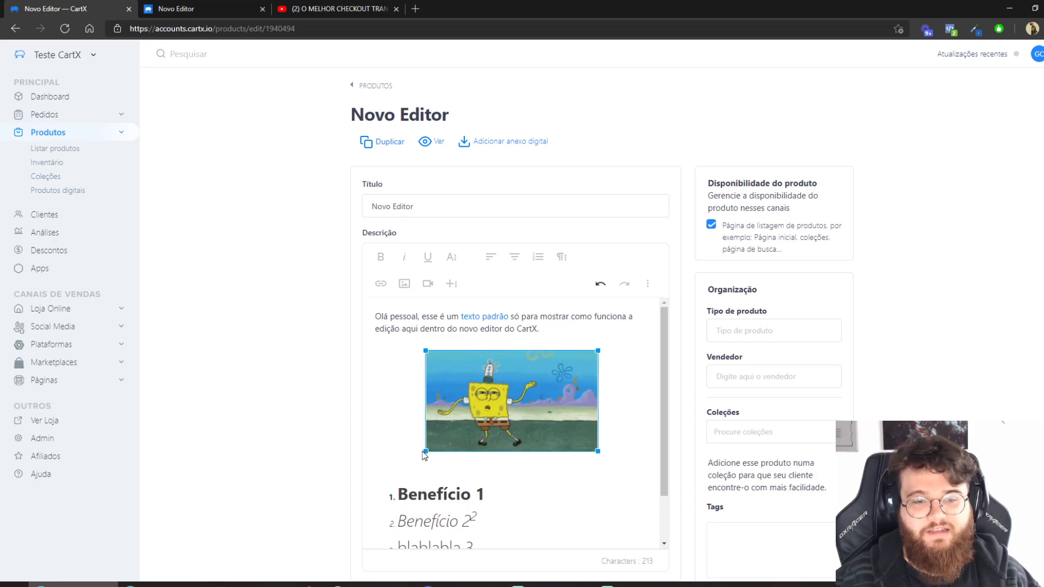
pyautogui.click(587, 342)
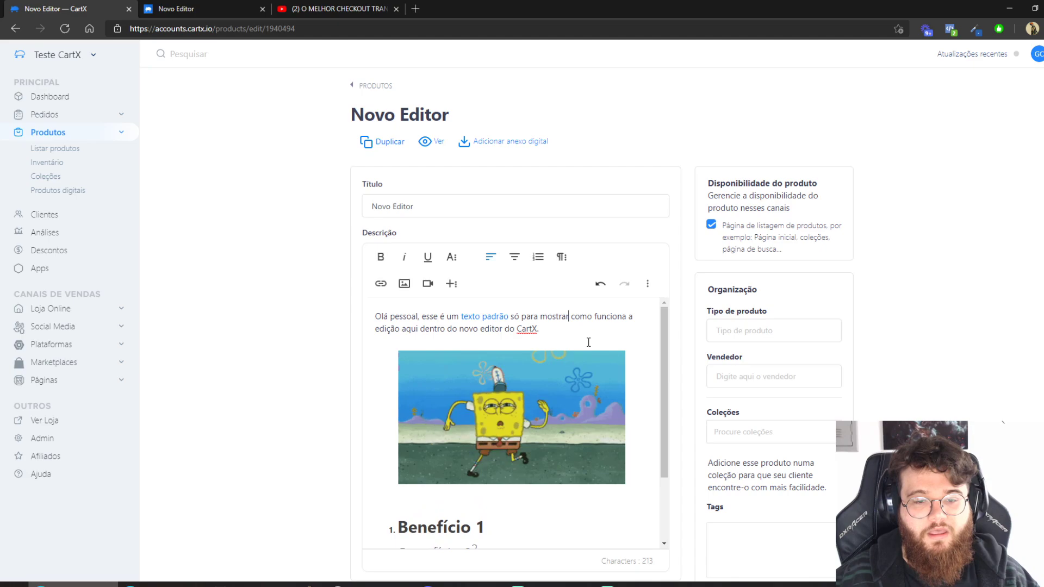
pyautogui.scroll(-1, 638, 430)
pyautogui.scroll(-1, 505, 480)
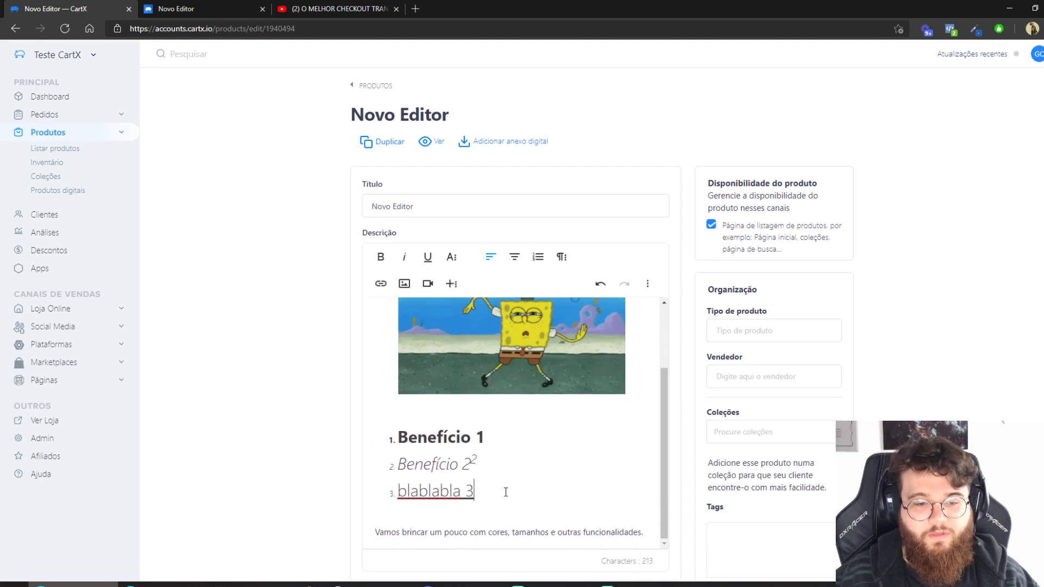
pyautogui.click(506, 492)
pyautogui.press('Return')
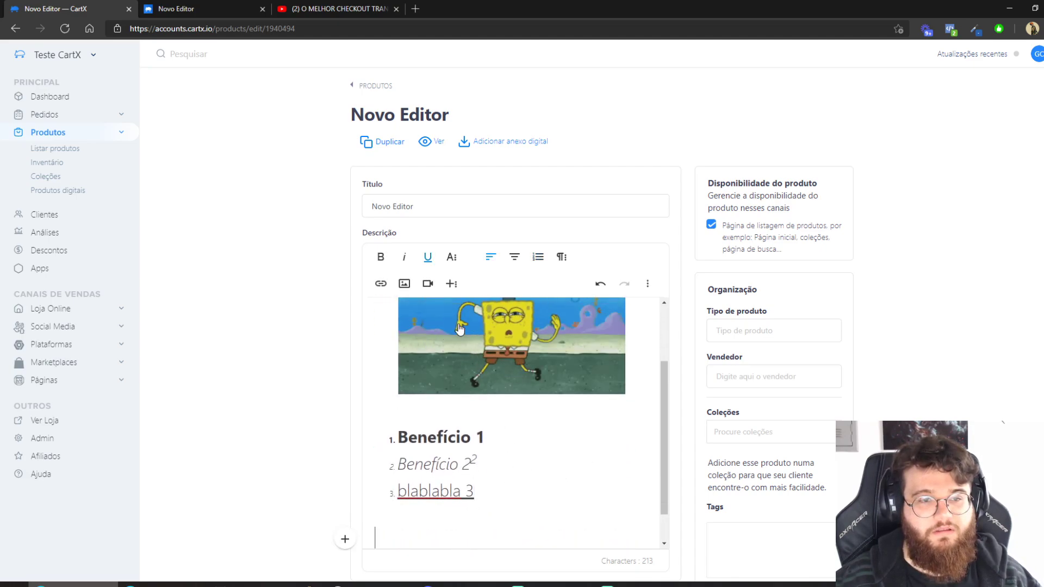
pyautogui.click(427, 283)
pyautogui.click(337, 8)
pyautogui.click(284, 30)
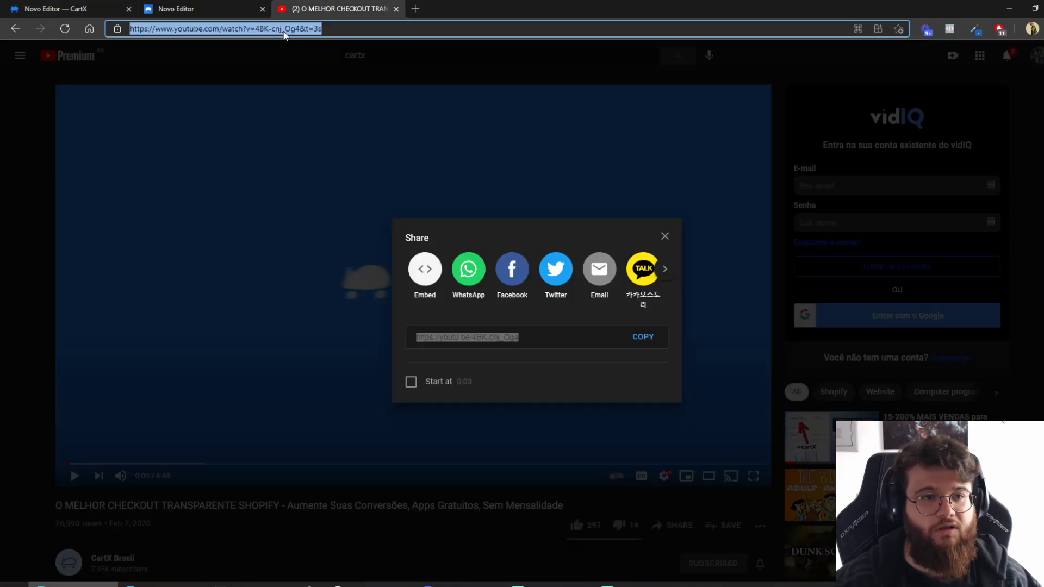
pyautogui.click(104, 6)
pyautogui.click(558, 393)
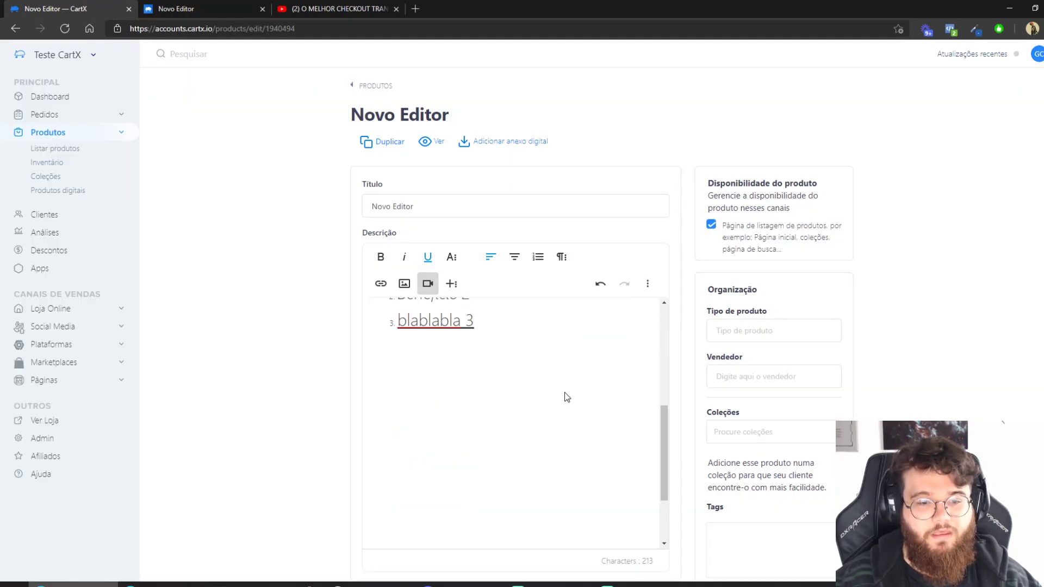
# Add a blank line below the description's last paragraph
pyautogui.scroll(-5, 501, 391)
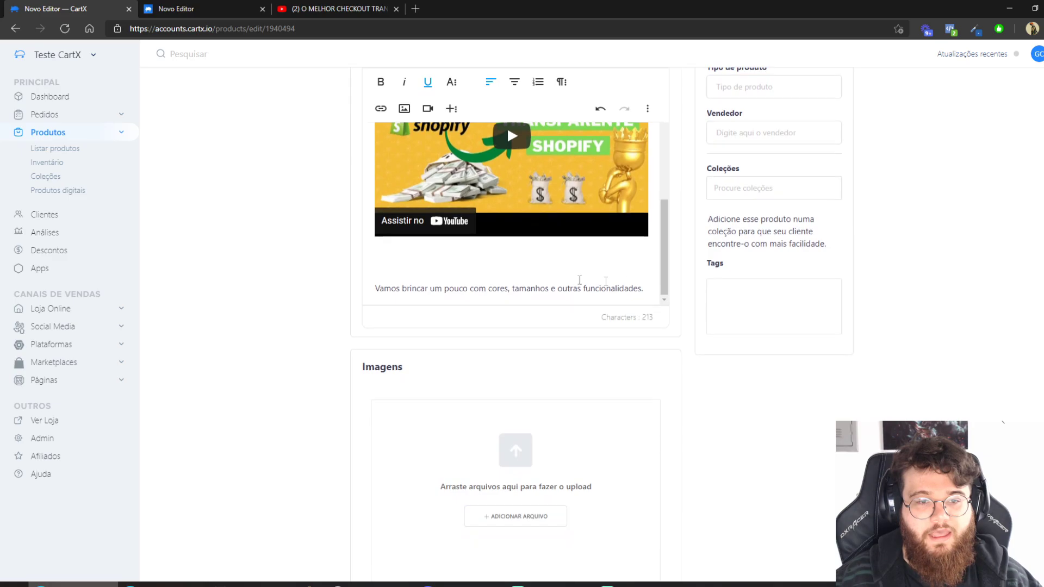
pyautogui.click(651, 291)
pyautogui.press('Return')
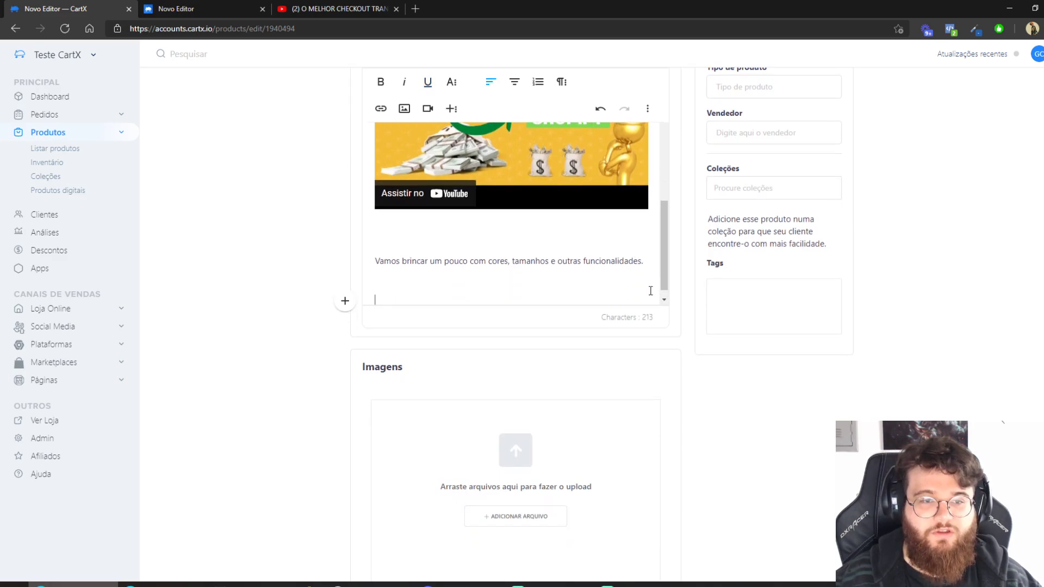
pyautogui.click(337, 9)
pyautogui.write('https://www.youtube.com/watch?v=_RYXytj2RZk&t=103s')
pyautogui.press('Return')
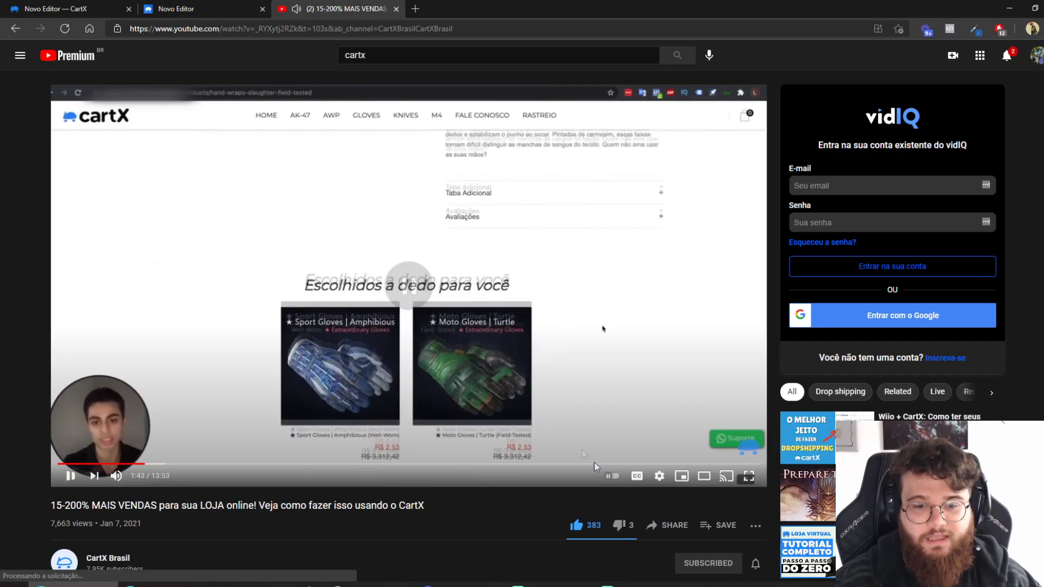
pyautogui.click(674, 525)
pyautogui.click(423, 269)
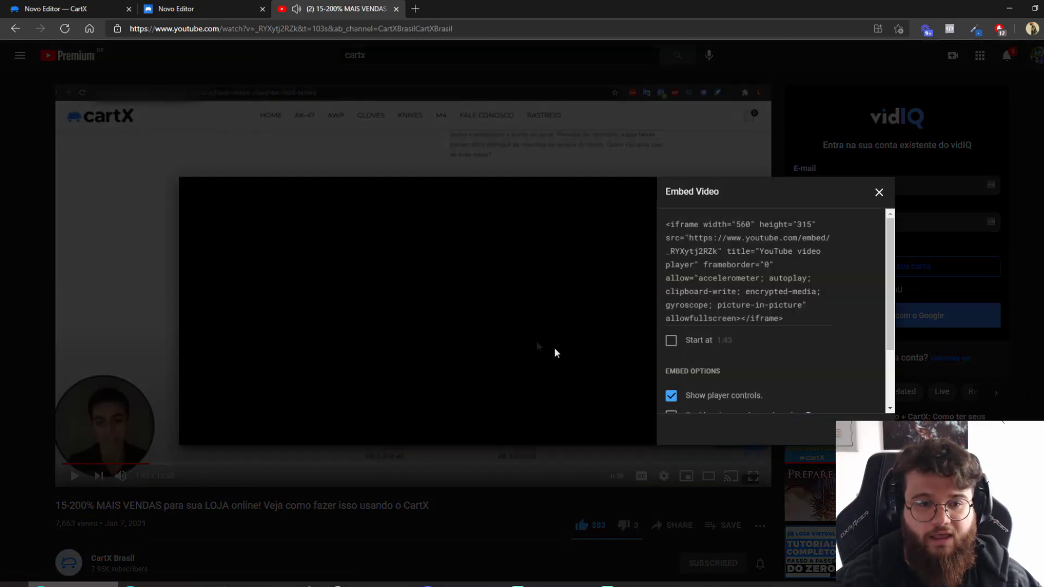
pyautogui.click(62, 6)
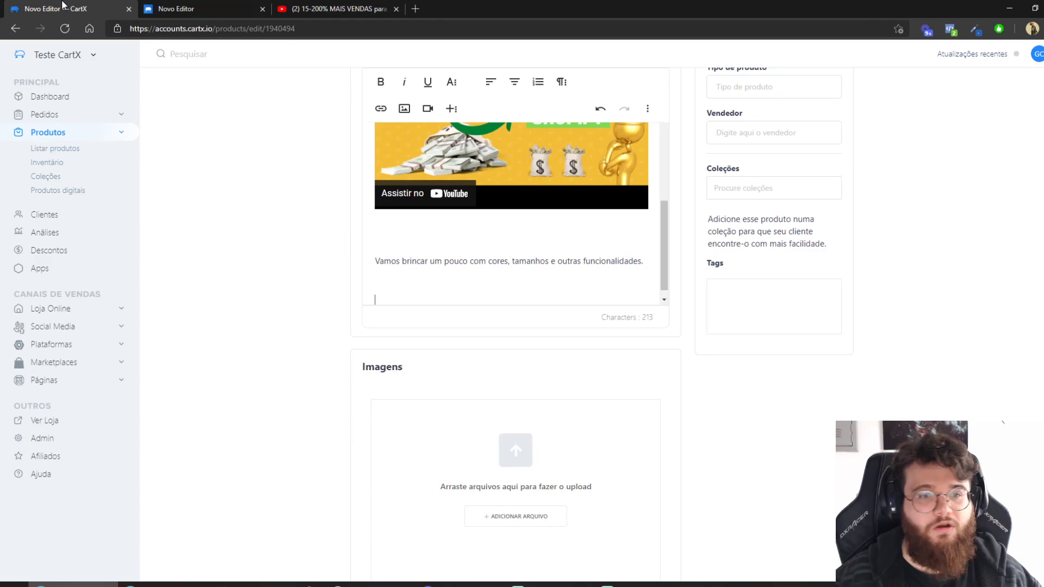
# Insert the second YouTube video below the last paragraph using its copied embed code
pyautogui.scroll(1, 473, 268)
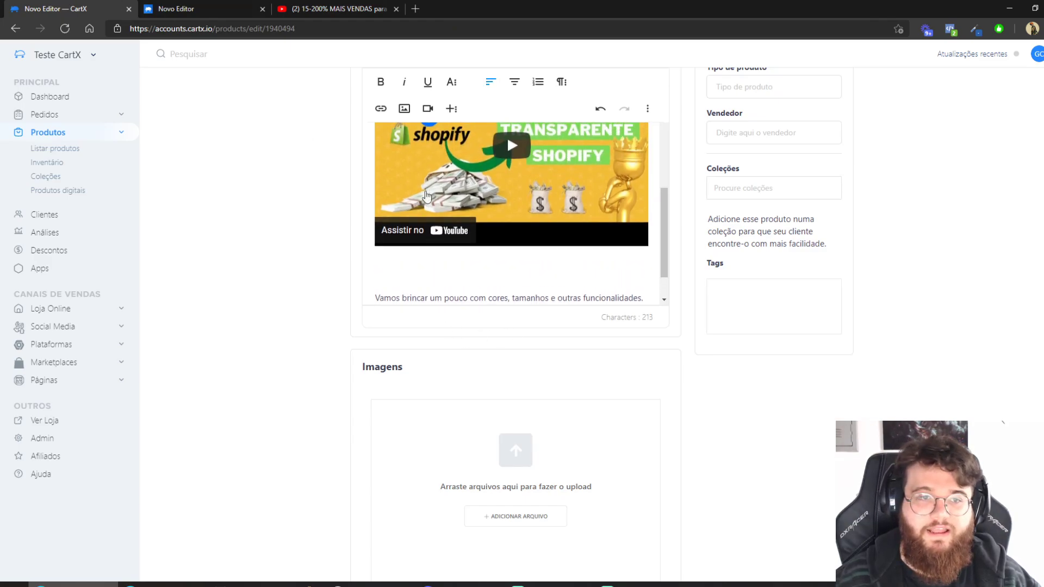
pyautogui.scroll(-1, 450, 247)
pyautogui.click(426, 110)
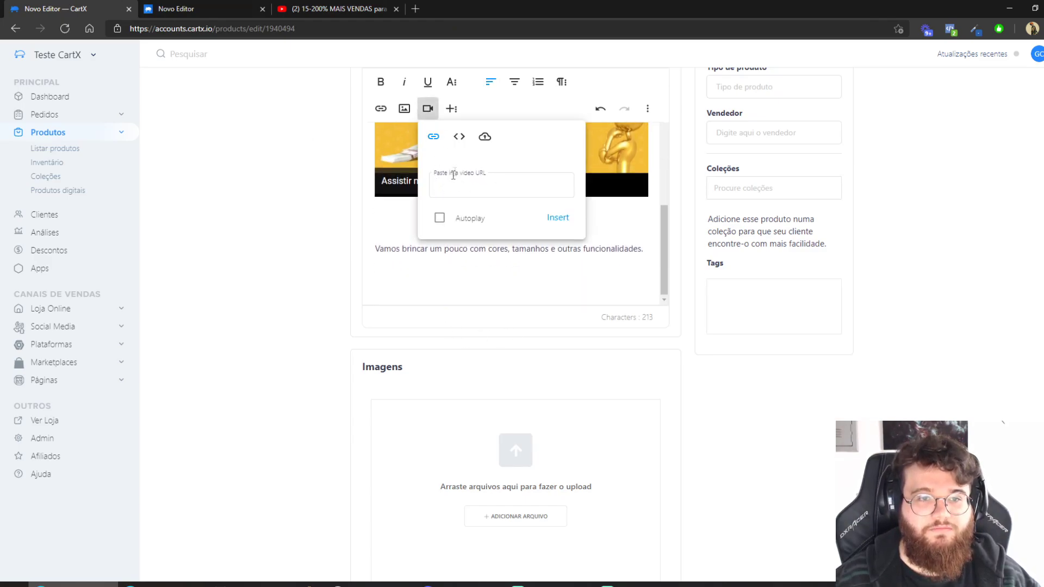
pyautogui.click(460, 137)
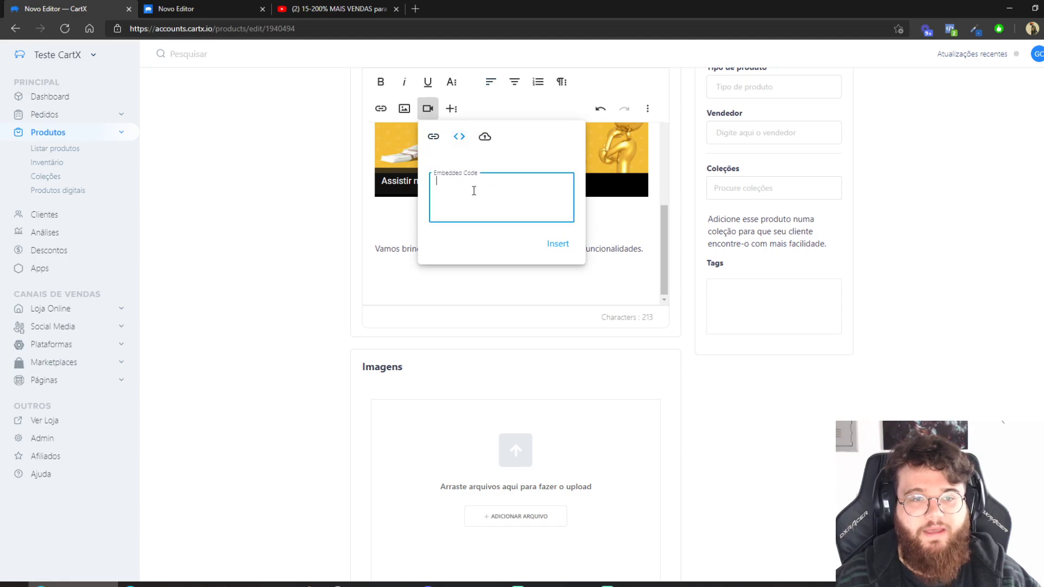
pyautogui.hotkey('ctrl', 'v')
pyautogui.click(559, 245)
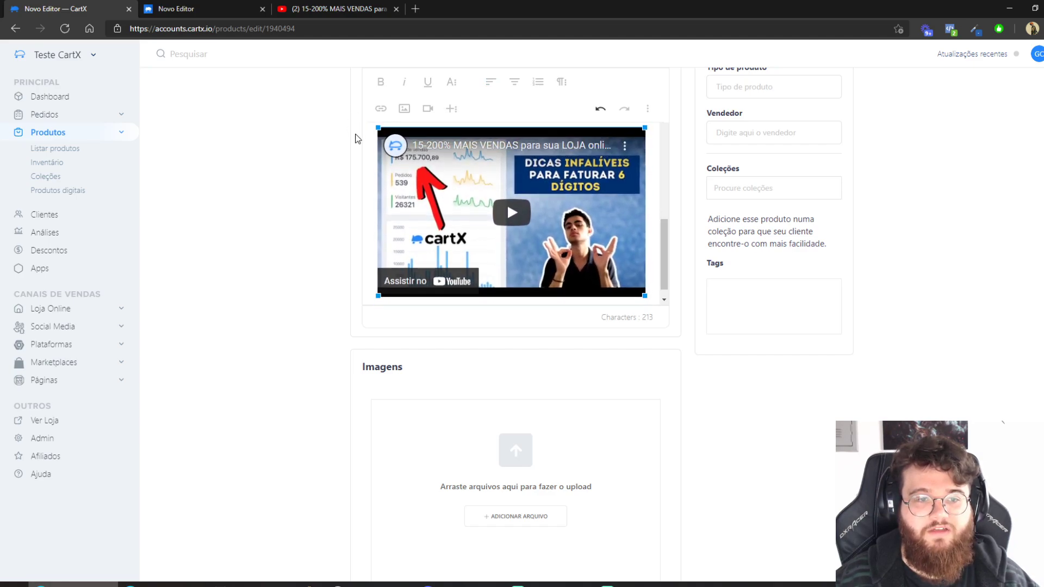
# Save the product, open its updated store page and close the outdated store page
pyautogui.scroll(5, 764, 408)
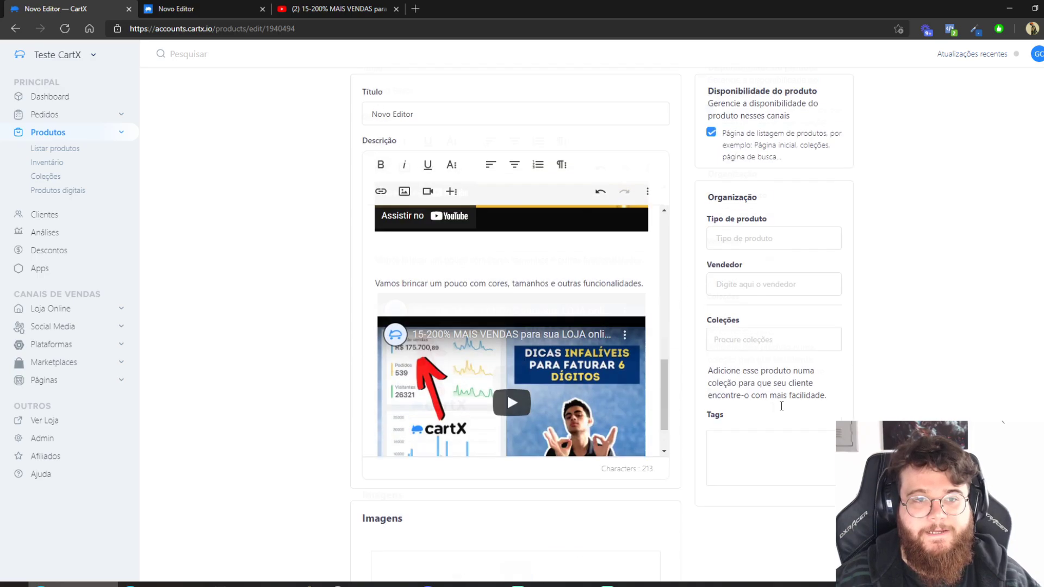
pyautogui.scroll(-15, 586, 228)
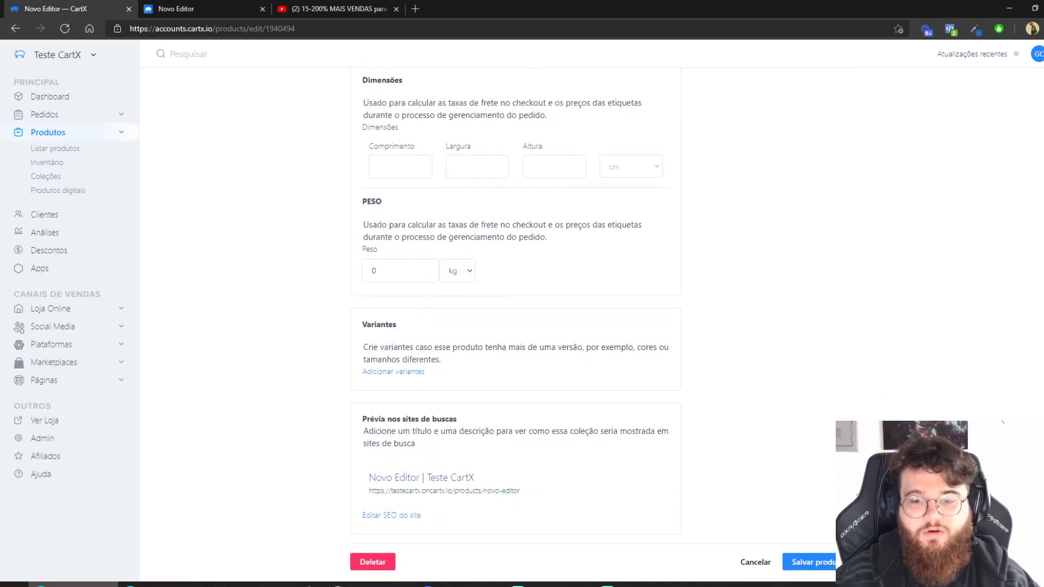
pyautogui.click(814, 563)
pyautogui.click(429, 141)
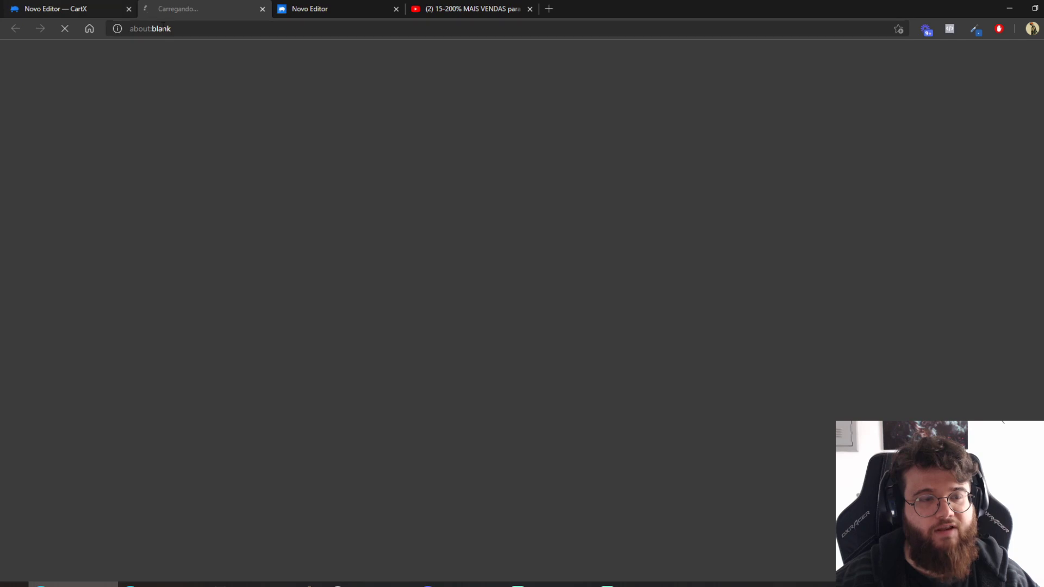
pyautogui.middleClick(303, 6)
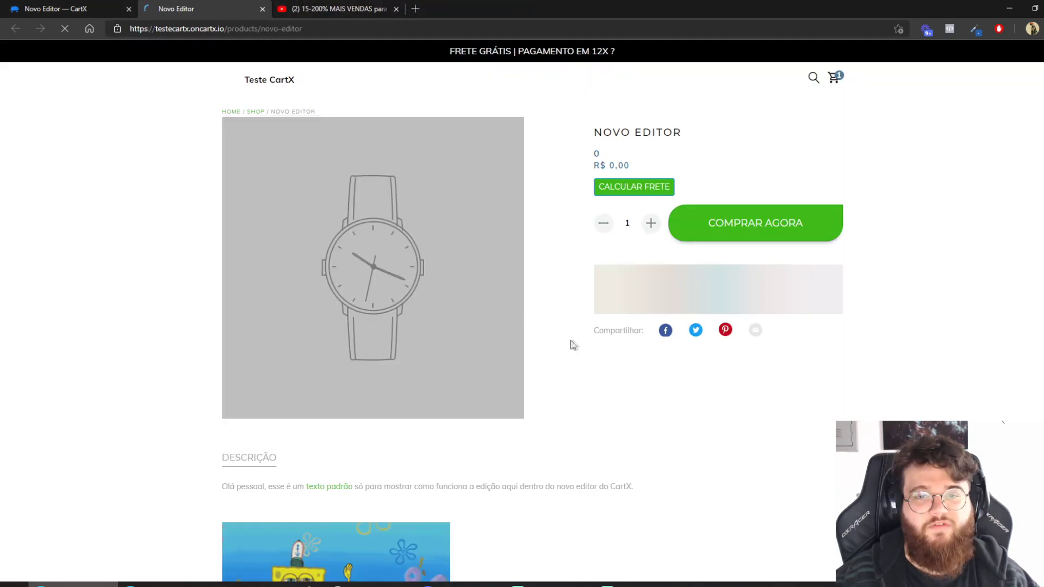
# Examine how the description's text, image, ordered list and both videos appear on the store page
pyautogui.scroll(-5, 729, 368)
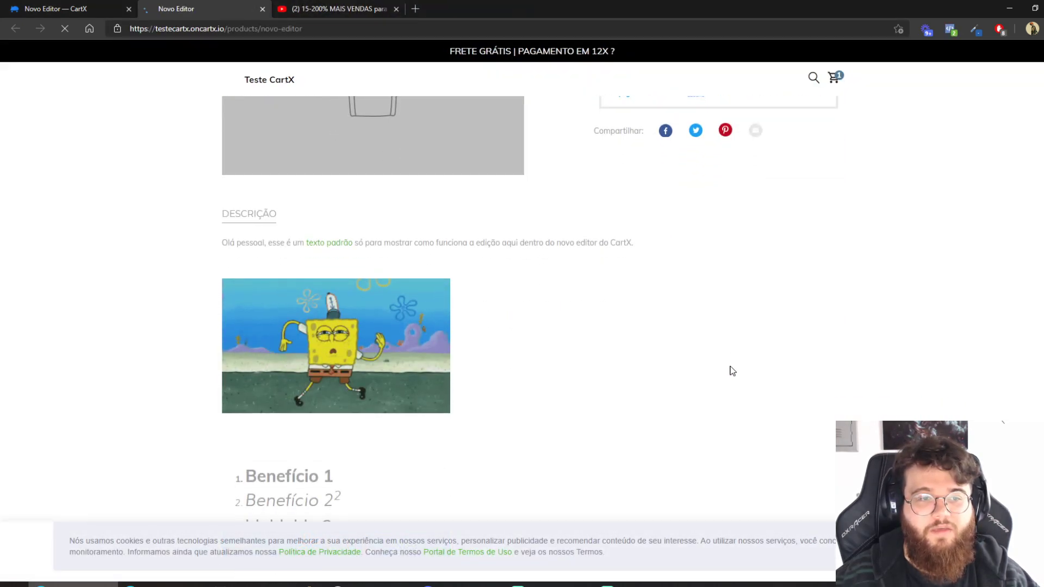
pyautogui.moveTo(229, 245); pyautogui.dragTo(589, 251)
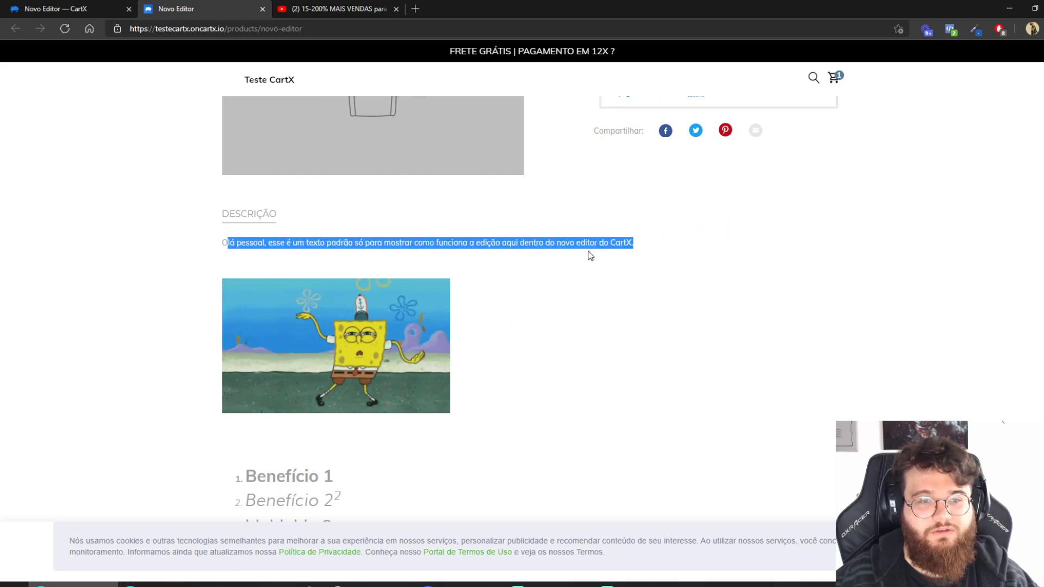
pyautogui.moveTo(429, 332)
pyautogui.mouseDown()
pyautogui.moveTo(500, 359)
pyautogui.moveTo(373, 330)
pyautogui.moveTo(462, 326)
pyautogui.moveTo(445, 318)
pyautogui.mouseUp()
pyautogui.scroll(-5, 445, 318)
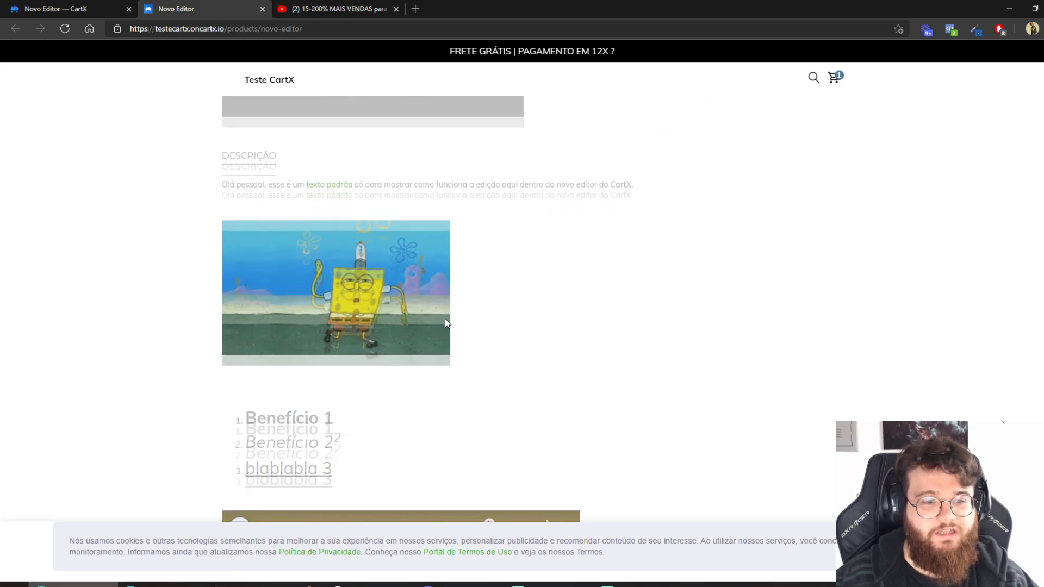
pyautogui.moveTo(267, 227); pyautogui.dragTo(357, 284)
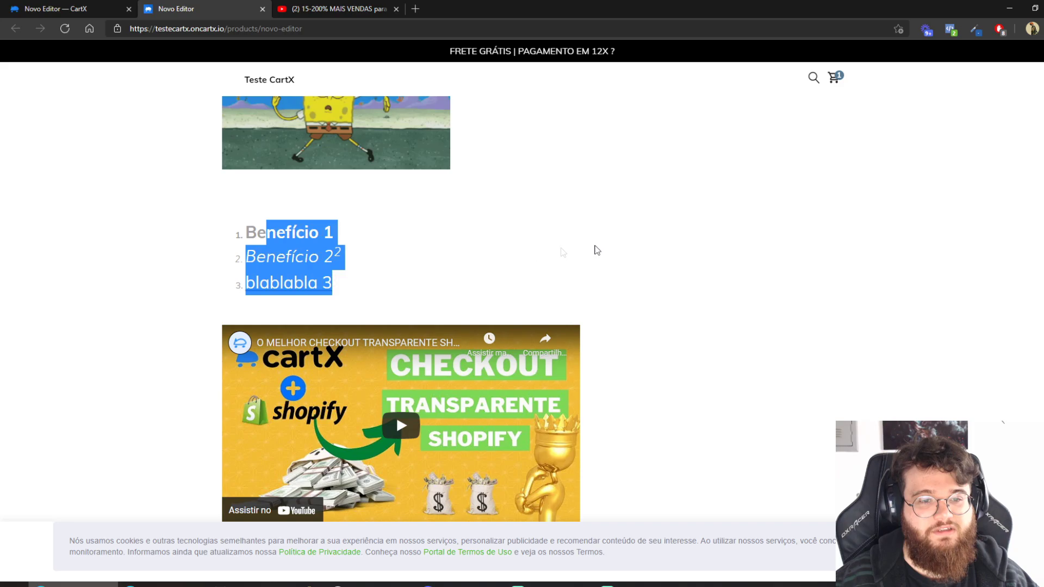
pyautogui.scroll(-5, 559, 250)
pyautogui.scroll(3, 413, 198)
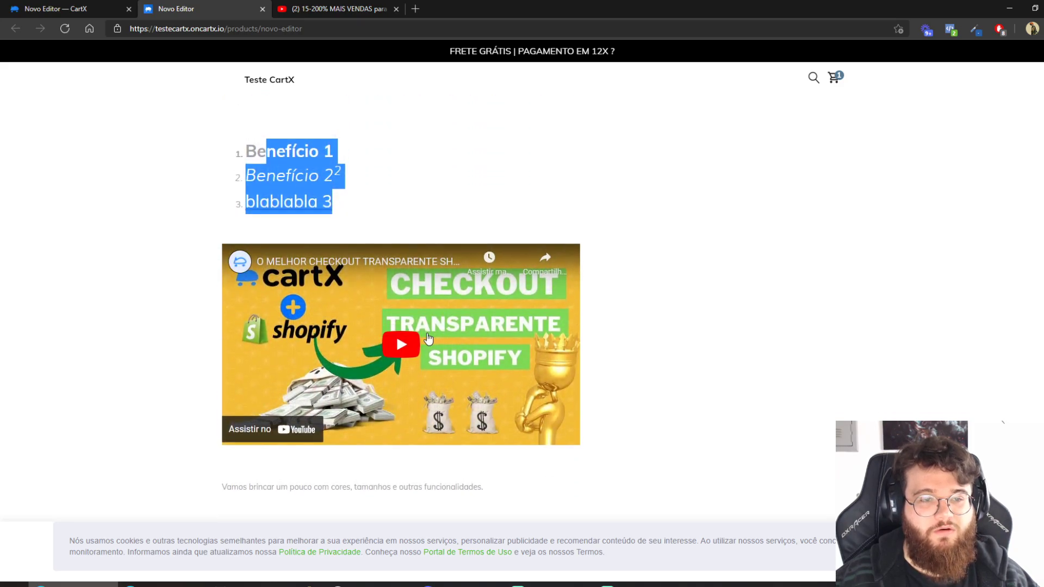
pyautogui.scroll(-3, 396, 309)
pyautogui.moveTo(232, 324); pyautogui.dragTo(401, 325)
pyautogui.click(550, 315)
pyautogui.scroll(-5, 595, 319)
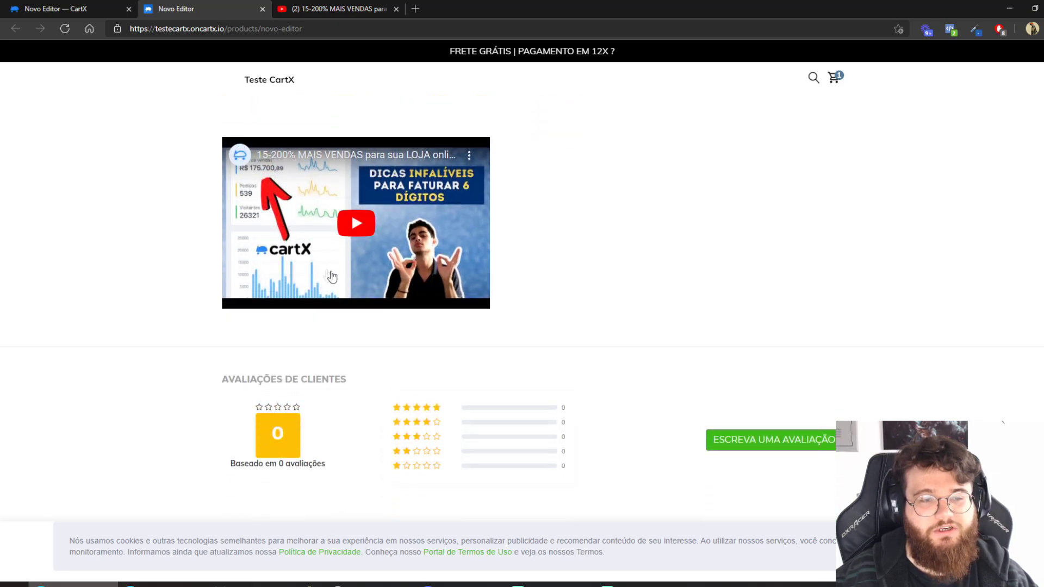
pyautogui.scroll(5, 395, 265)
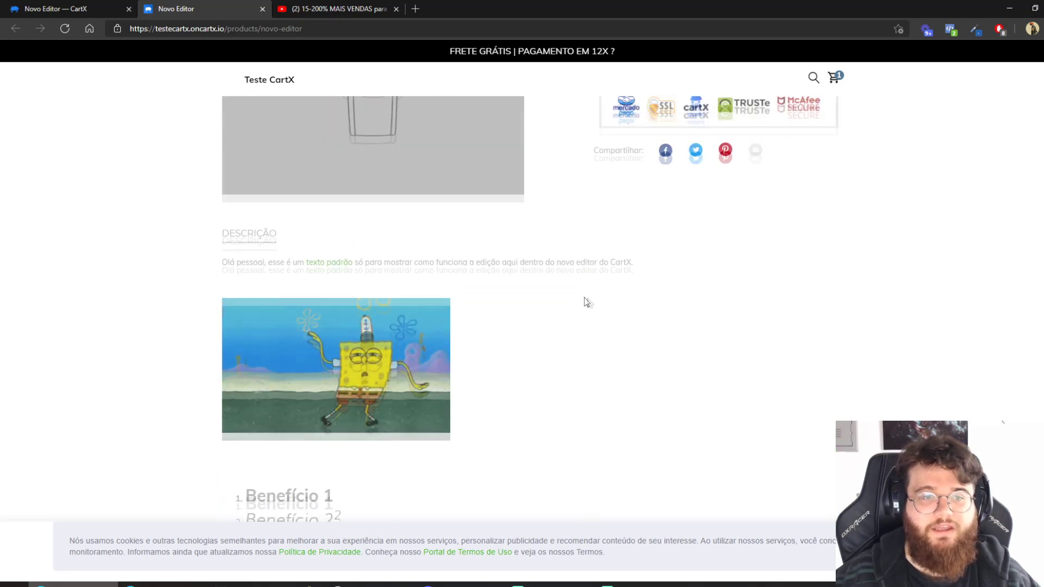
# Return to the product editor, insert a table of 4 columns and 3 rows below the first paragraph, and enter "Modelo" in its first cell
pyautogui.hotkey('ctrl', 'shift', 'Tab')
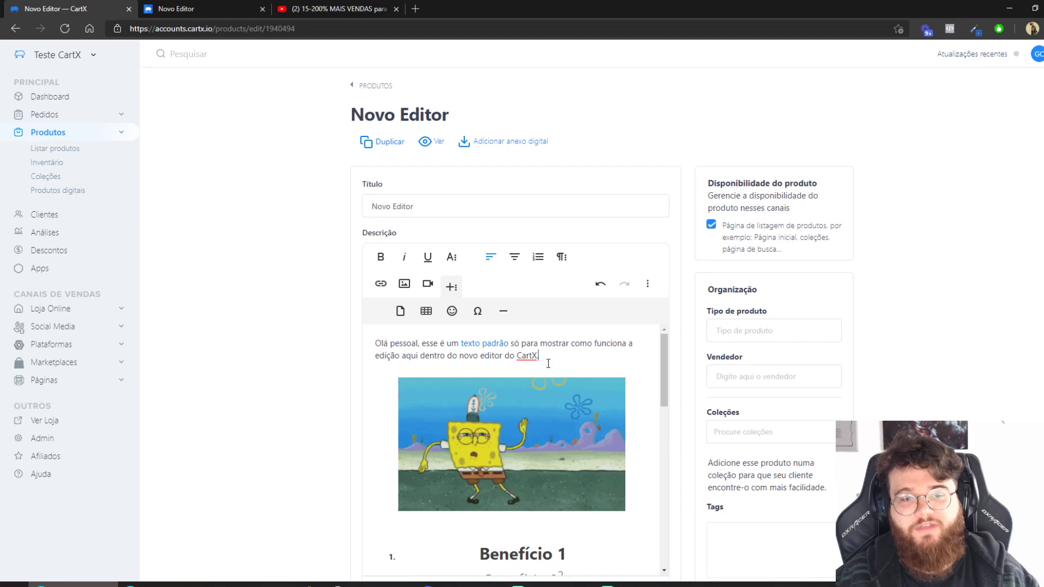
pyautogui.press('Return')
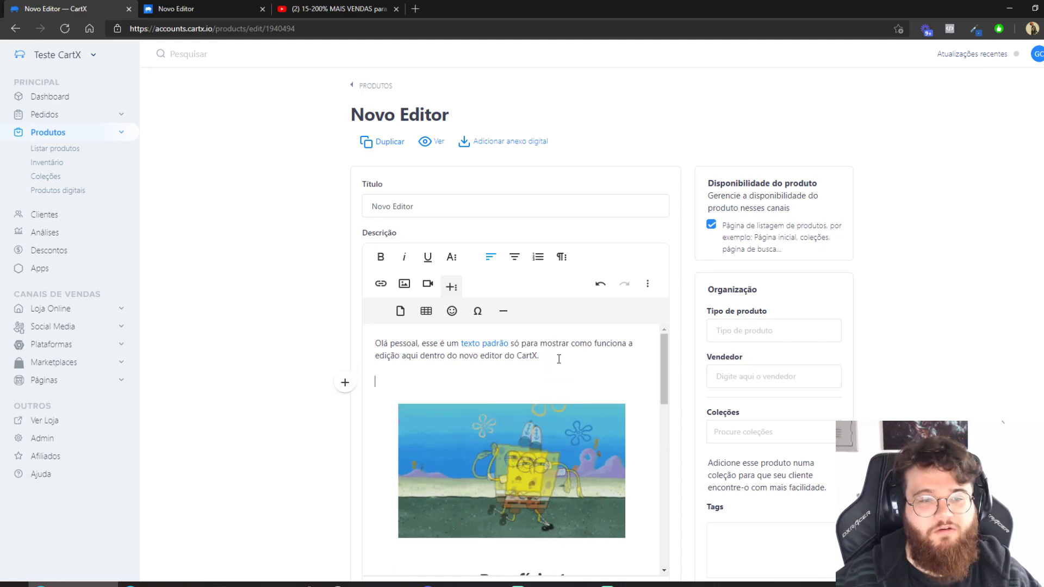
pyautogui.click(428, 312)
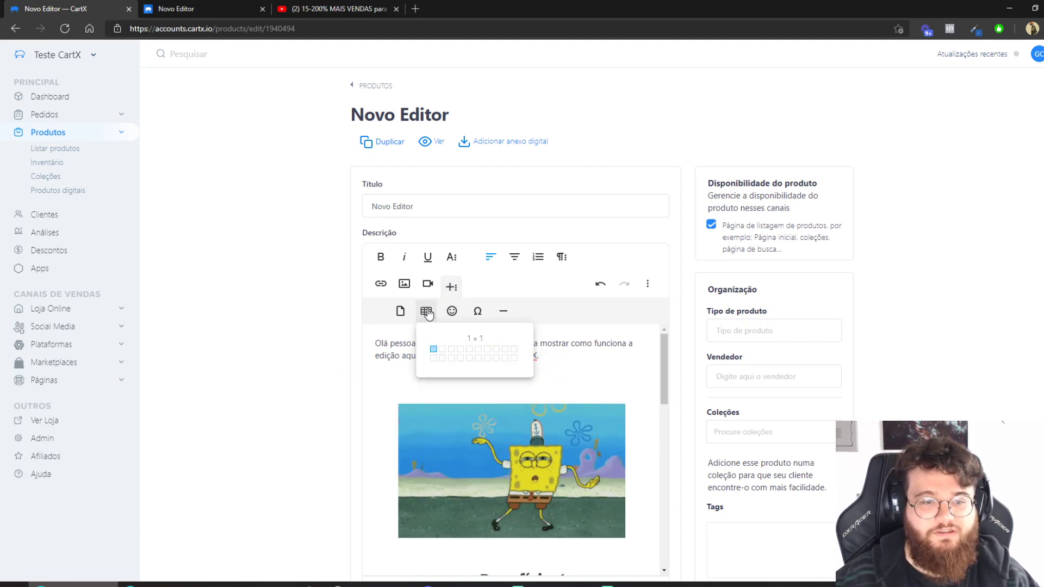
pyautogui.click(459, 369)
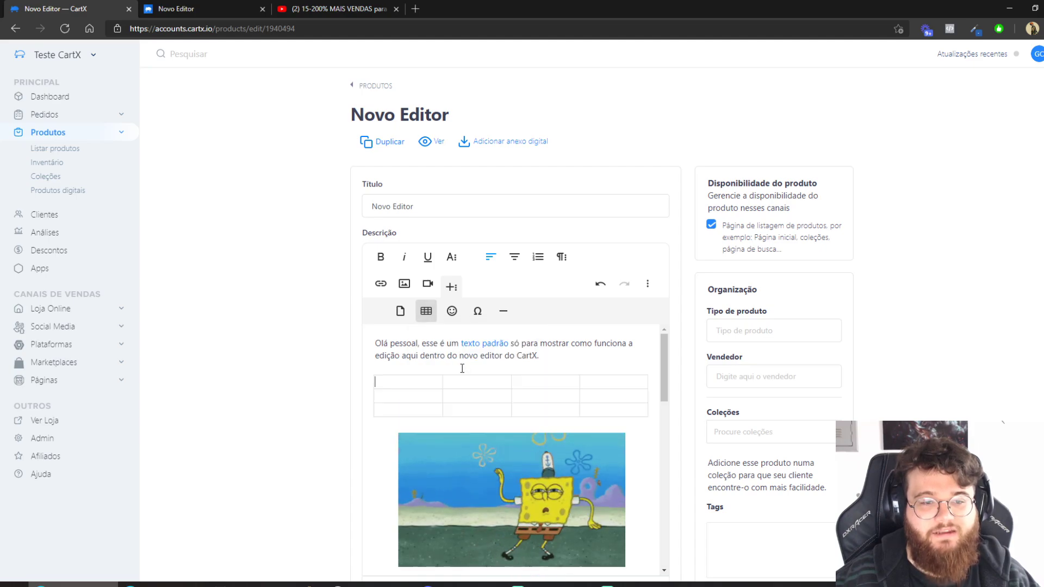
pyautogui.click(424, 384)
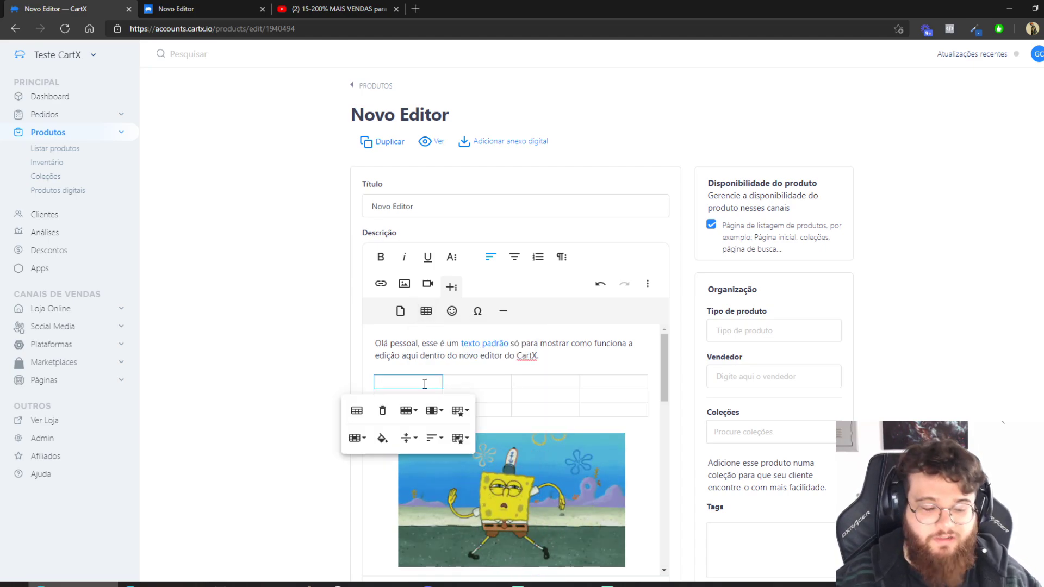
pyautogui.write('Modelo')
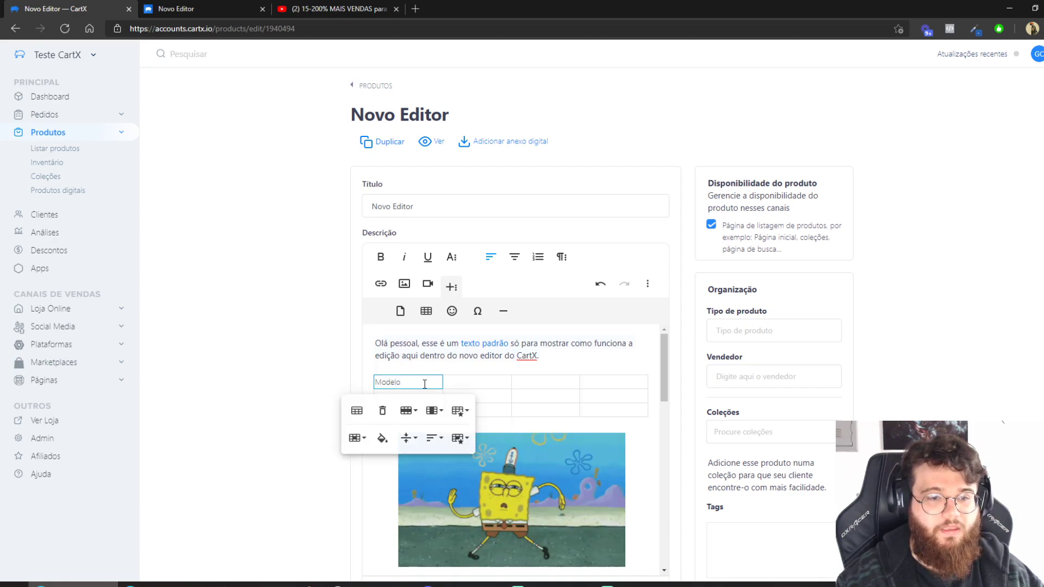
pyautogui.hotkey('ctrl', 'a')
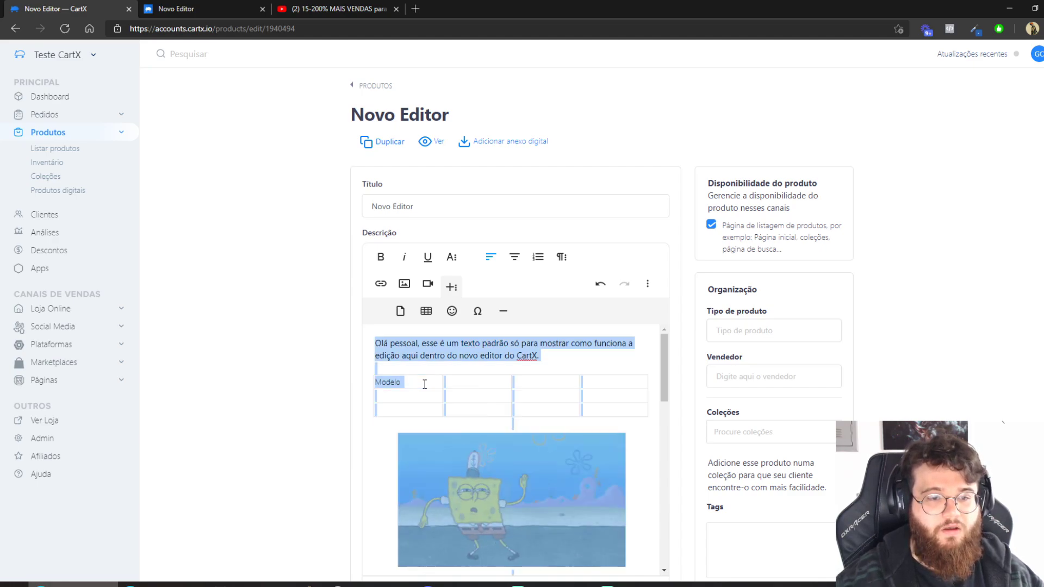
pyautogui.click(421, 384)
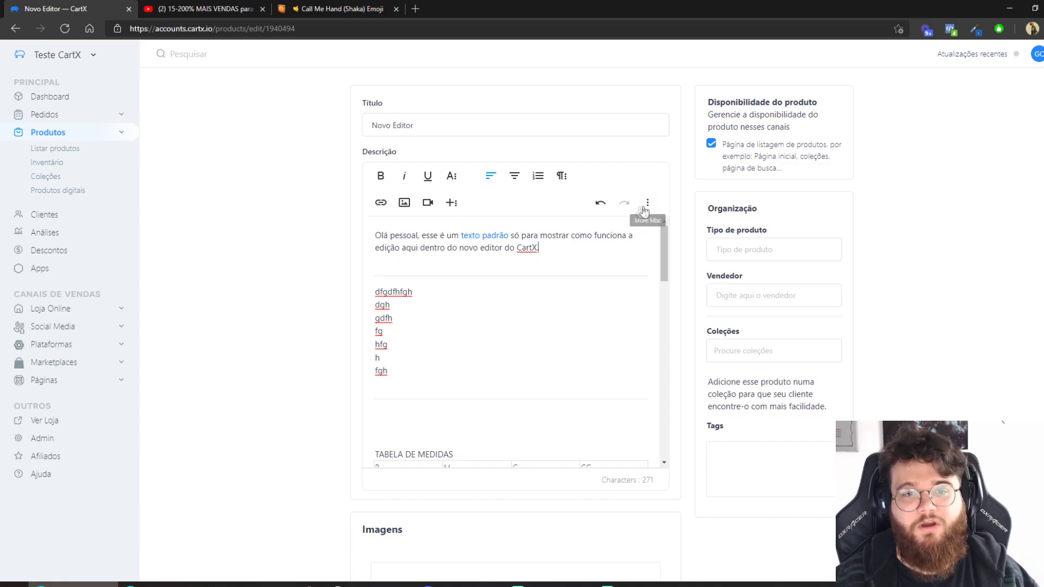
# Switch the product description to its HTML code view
pyautogui.click(648, 204)
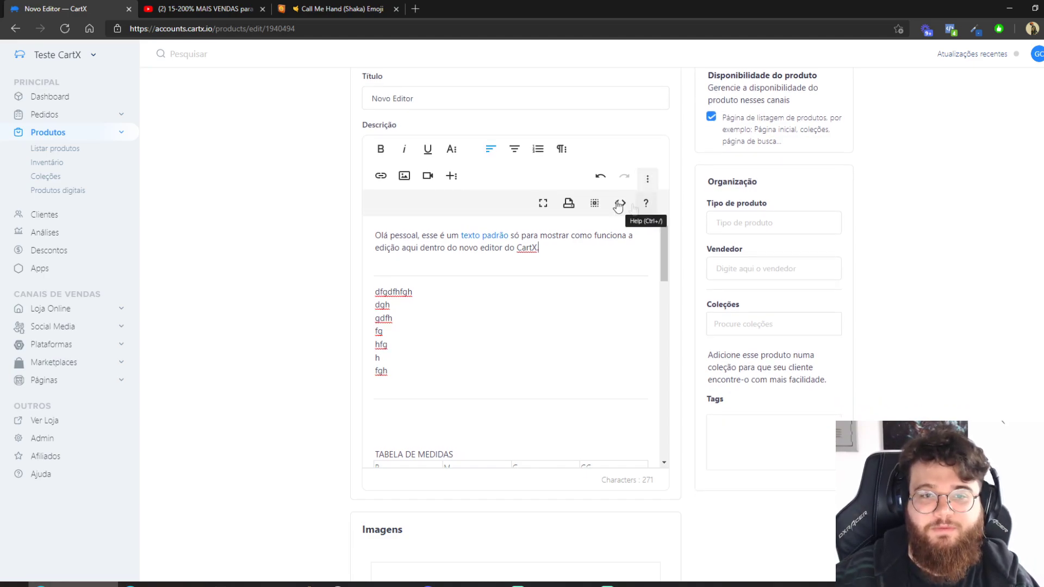
pyautogui.click(623, 203)
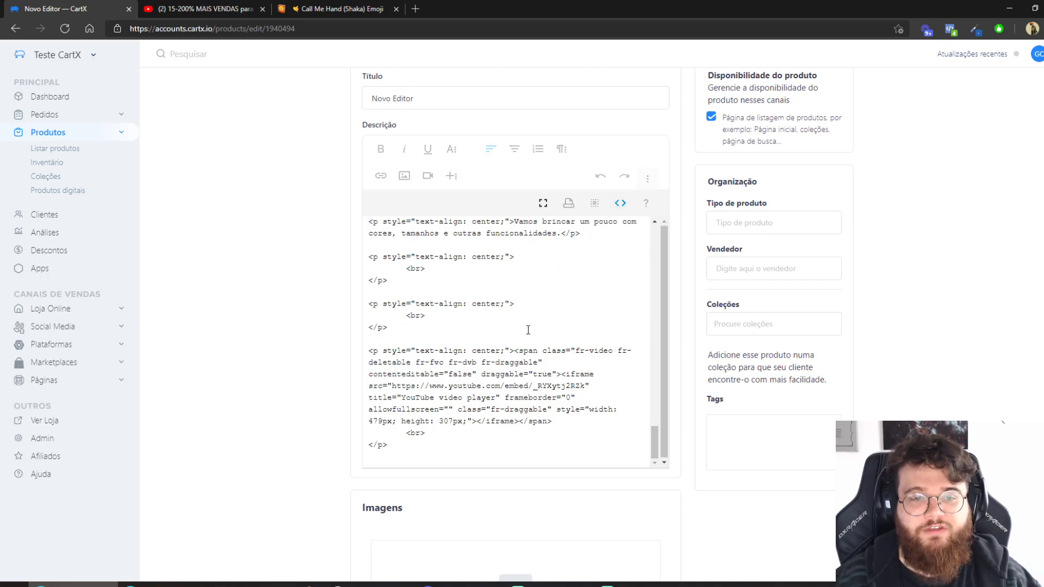
# Return the description from HTML code to the visual editor, review its full content in full-screen mode, and restore the normal size
pyautogui.scroll(15, 582, 395)
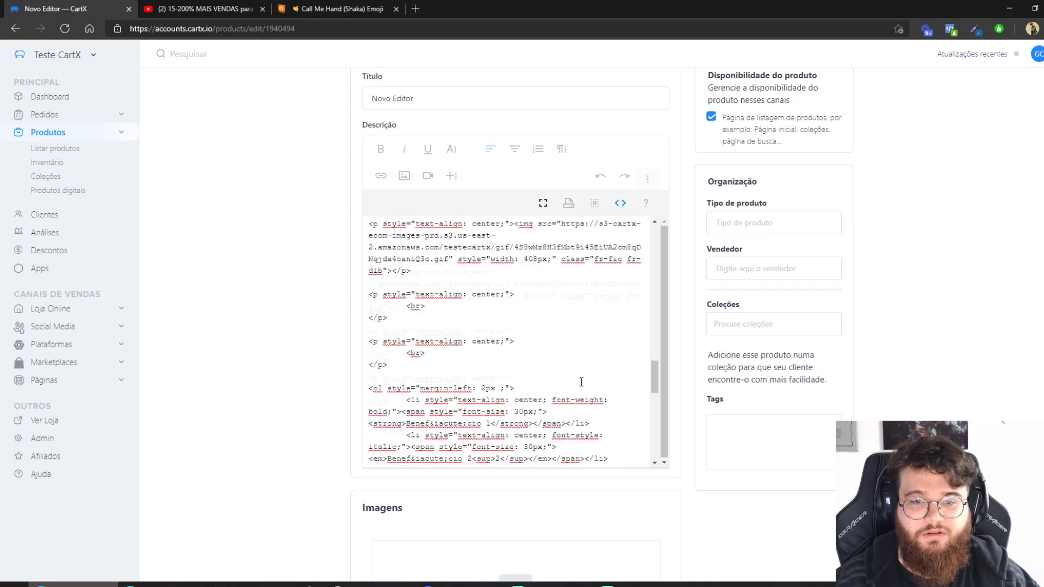
pyautogui.click(620, 204)
pyautogui.click(542, 202)
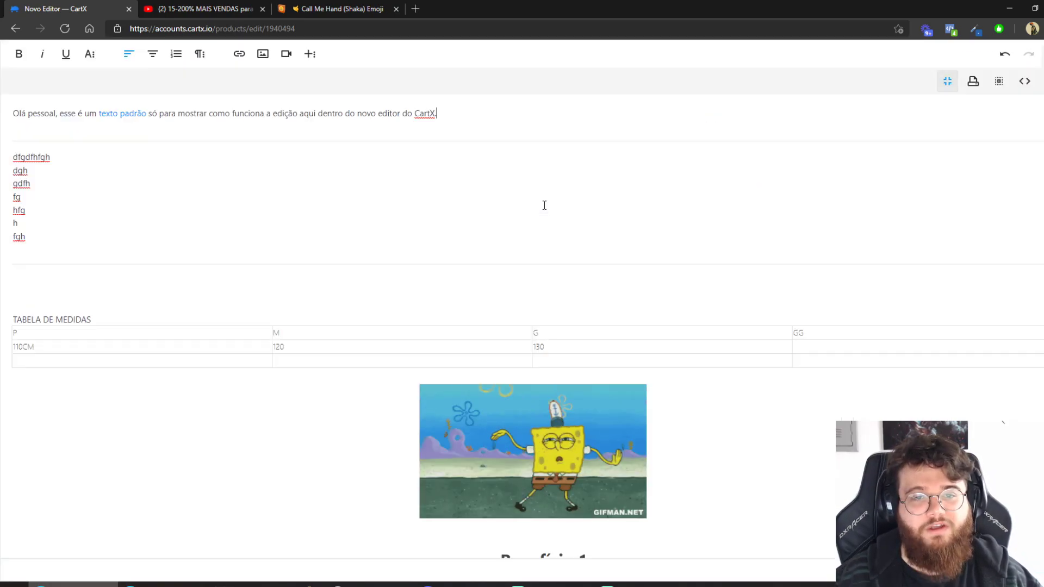
pyautogui.scroll(-2, 587, 330)
pyautogui.scroll(-5, 596, 343)
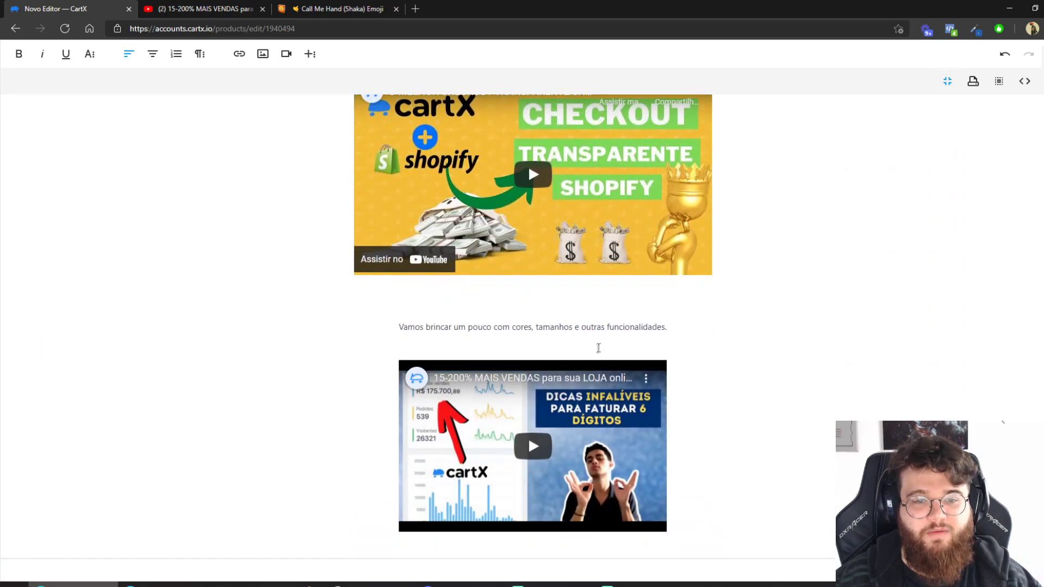
pyautogui.scroll(8, 603, 348)
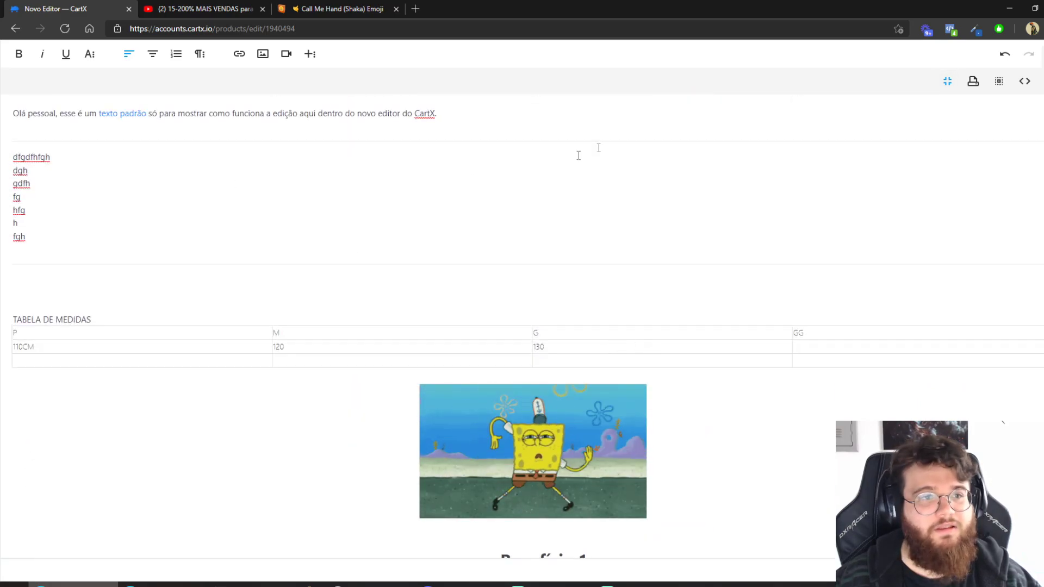
pyautogui.click(946, 81)
# Select the SpongeBob image in the product description and open its link settings
pyautogui.scroll(-3, 489, 370)
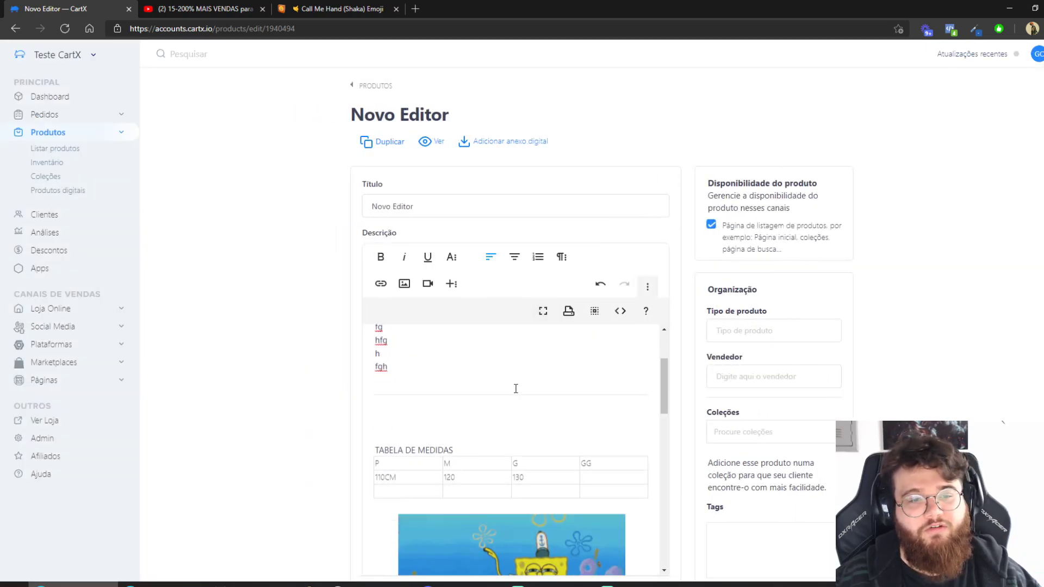
pyautogui.scroll(-1, 288, 379)
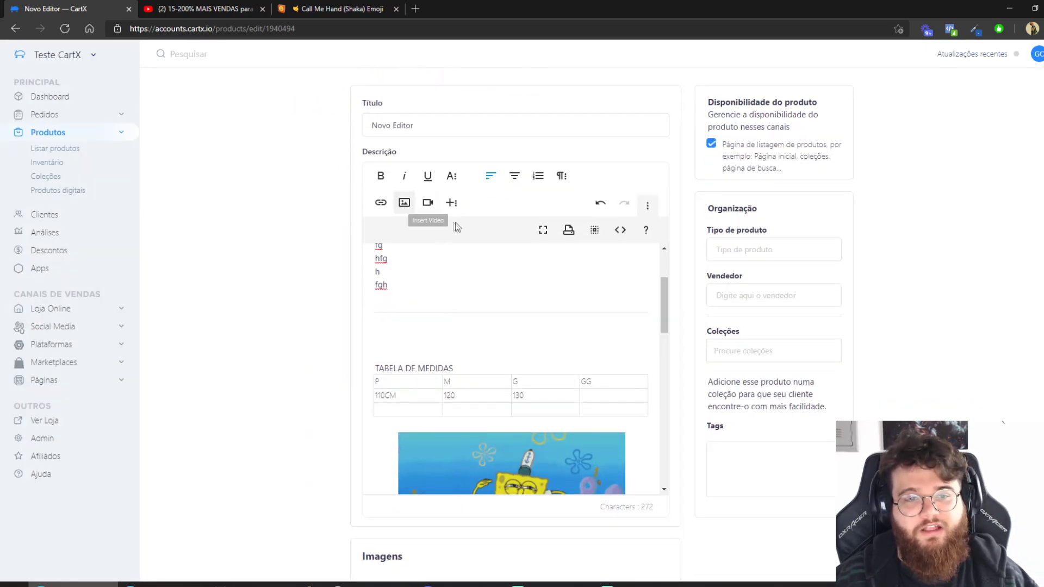
pyautogui.scroll(-3, 464, 300)
pyautogui.scroll(-2, 469, 301)
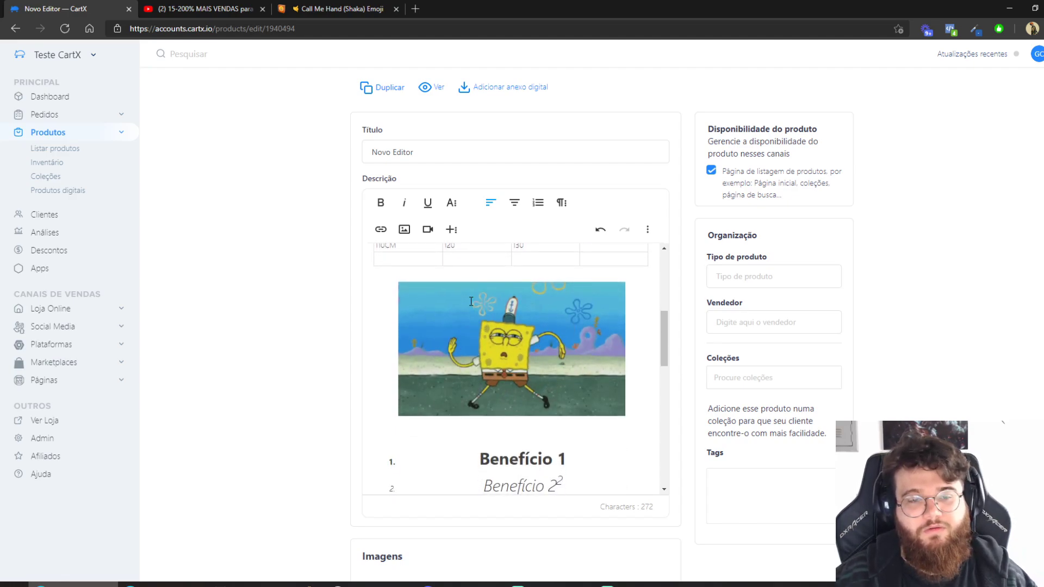
pyautogui.click(471, 307)
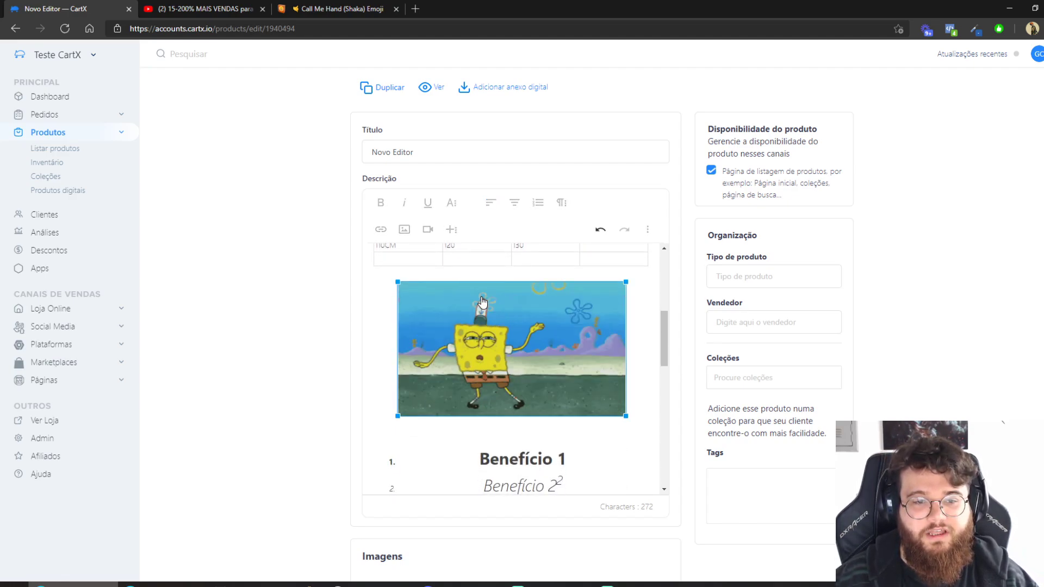
pyautogui.scroll(-2, 482, 327)
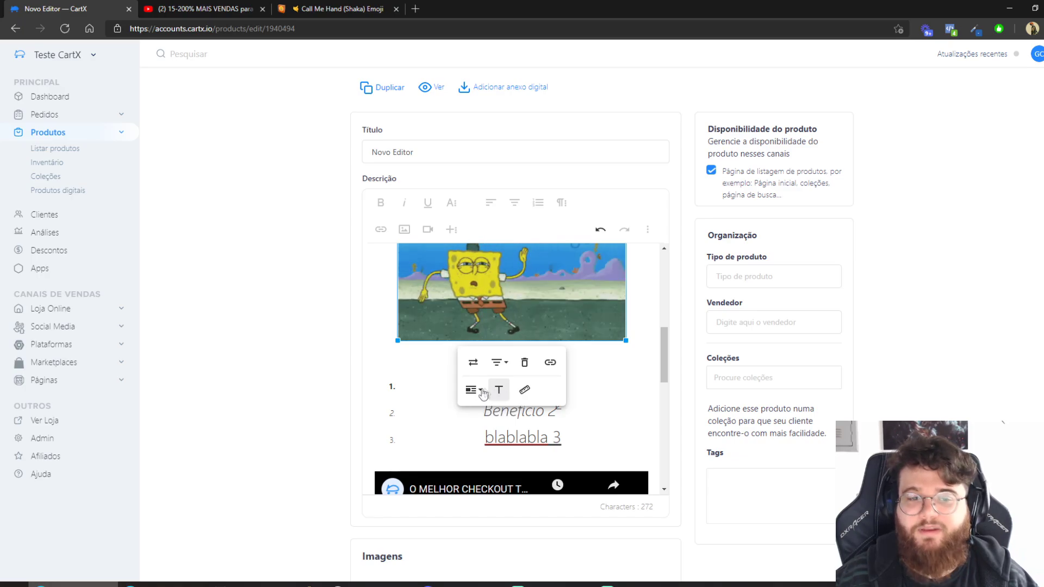
pyautogui.click(550, 361)
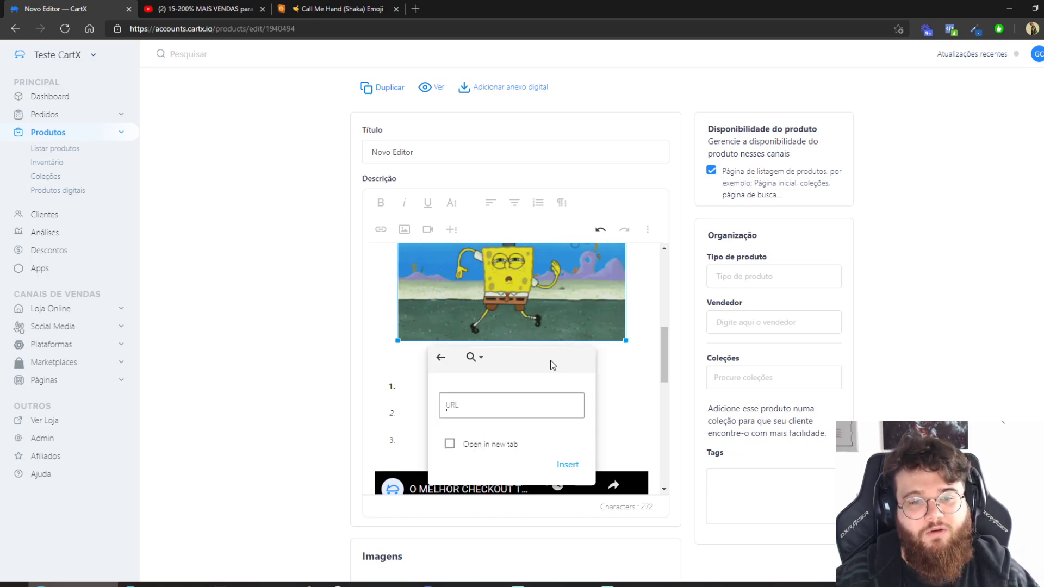
pyautogui.click(346, 6)
pyautogui.click(297, 29)
pyautogui.hotkey('ctrl', 'c')
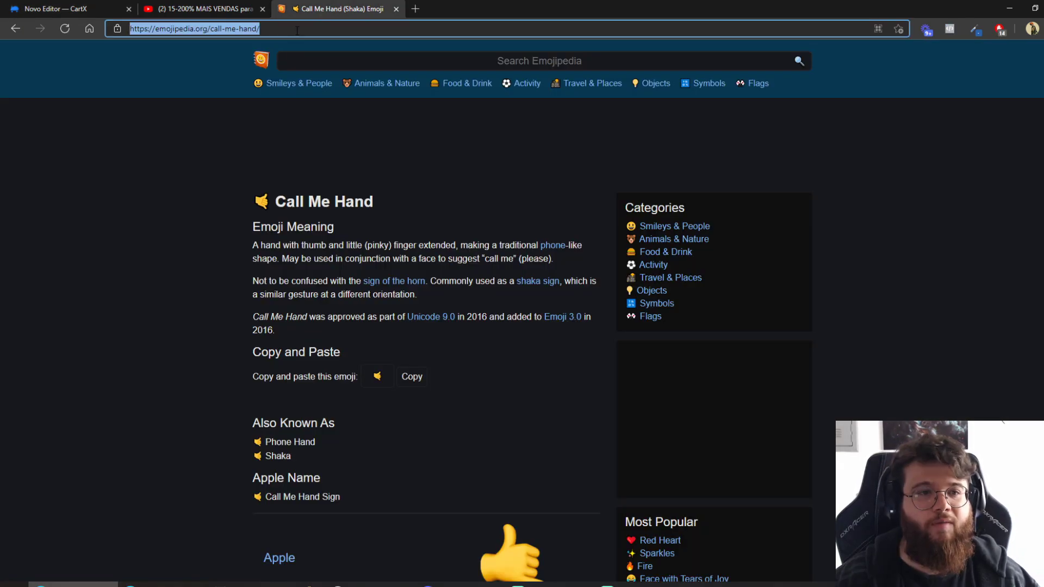
pyautogui.click(66, 7)
pyautogui.click(508, 407)
pyautogui.hotkey('ctrl', 'v')
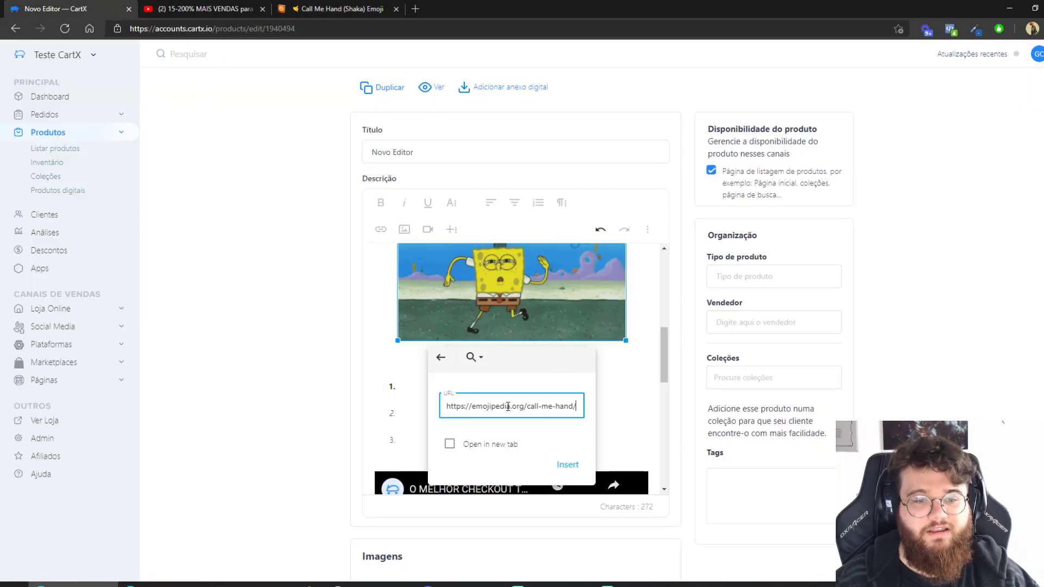
pyautogui.click(569, 467)
pyautogui.click(628, 391)
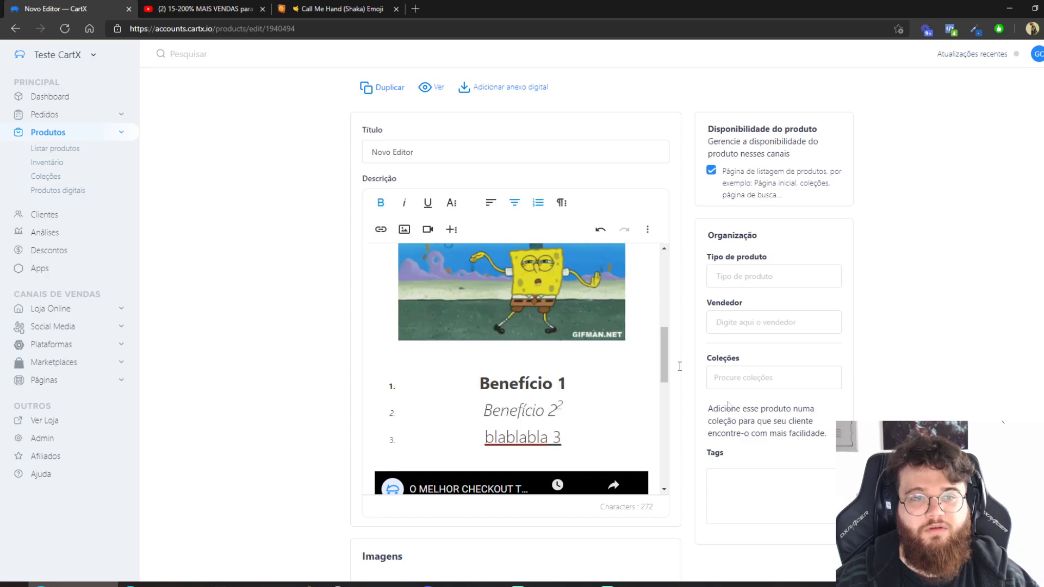
# Save the product and open its store page
pyautogui.scroll(-10, 490, 217)
pyautogui.scroll(12, 462, 163)
pyautogui.click(438, 142)
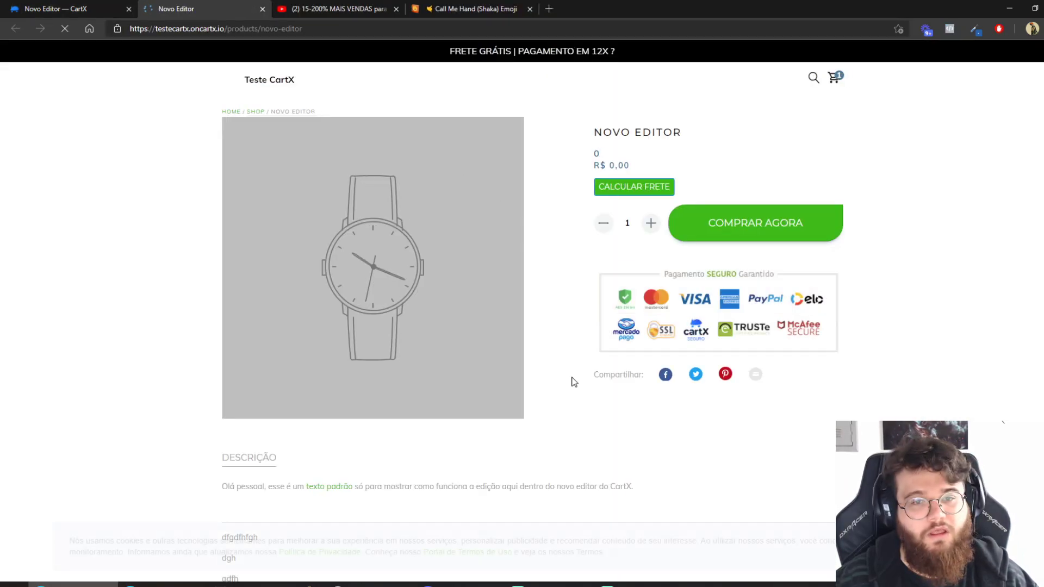
# Follow the SpongeBob image's link on the store page to test where it leads
pyautogui.scroll(-10, 571, 375)
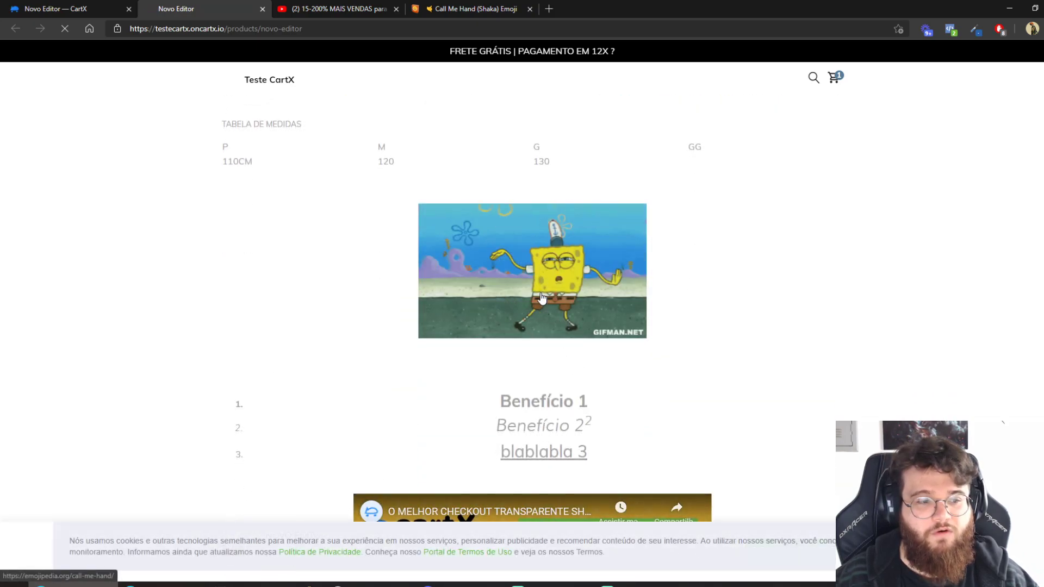
pyautogui.click(538, 295)
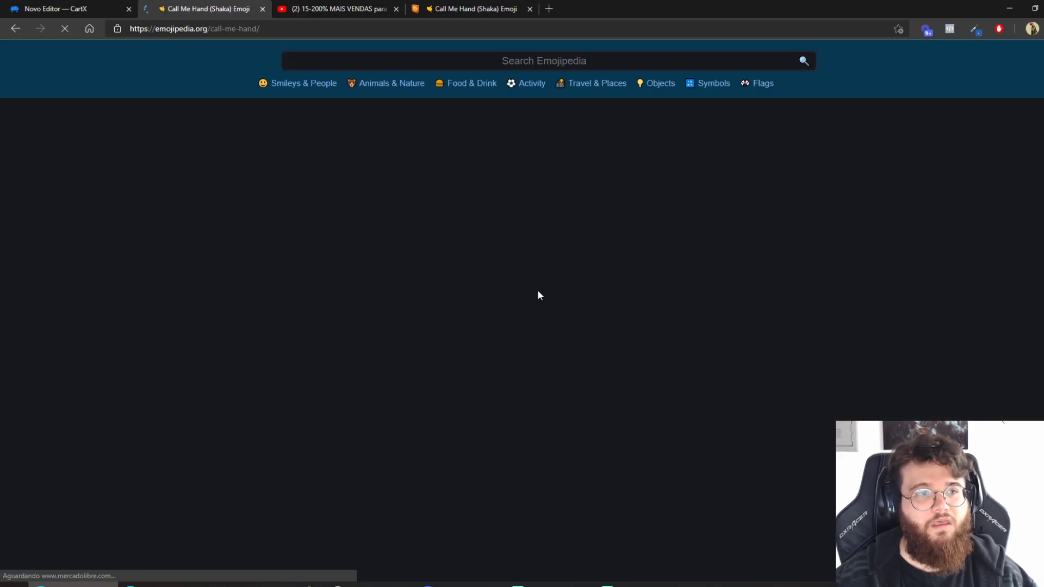
pyautogui.moveTo(305, 227); pyautogui.dragTo(536, 441)
pyautogui.click(247, 136)
# Return to the product editor and place the cursor before "blablabla 3" in the description's ordered list
pyautogui.click(55, 8)
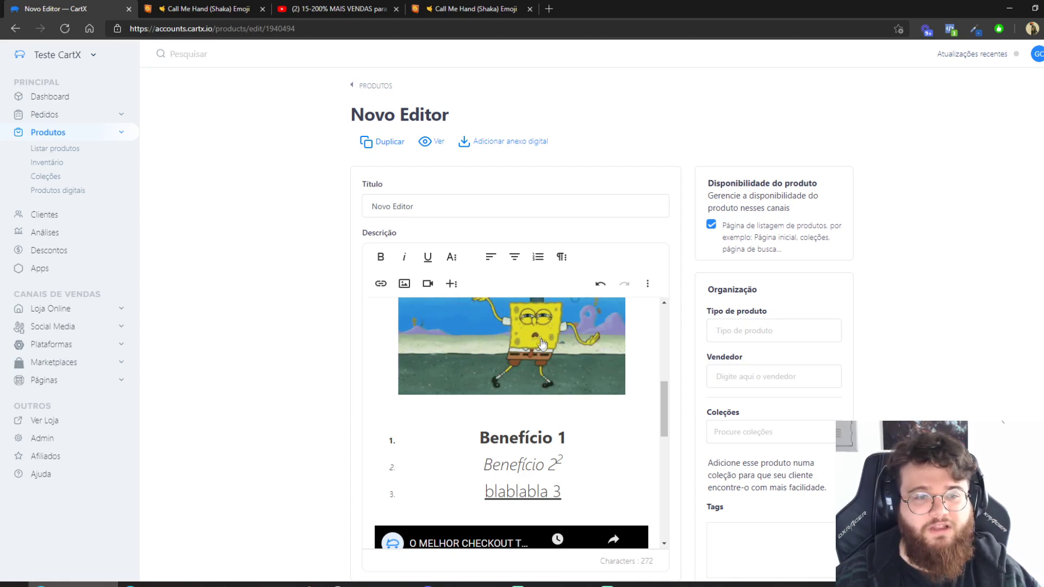
pyautogui.scroll(-1, 549, 385)
pyautogui.scroll(-1, 549, 385)
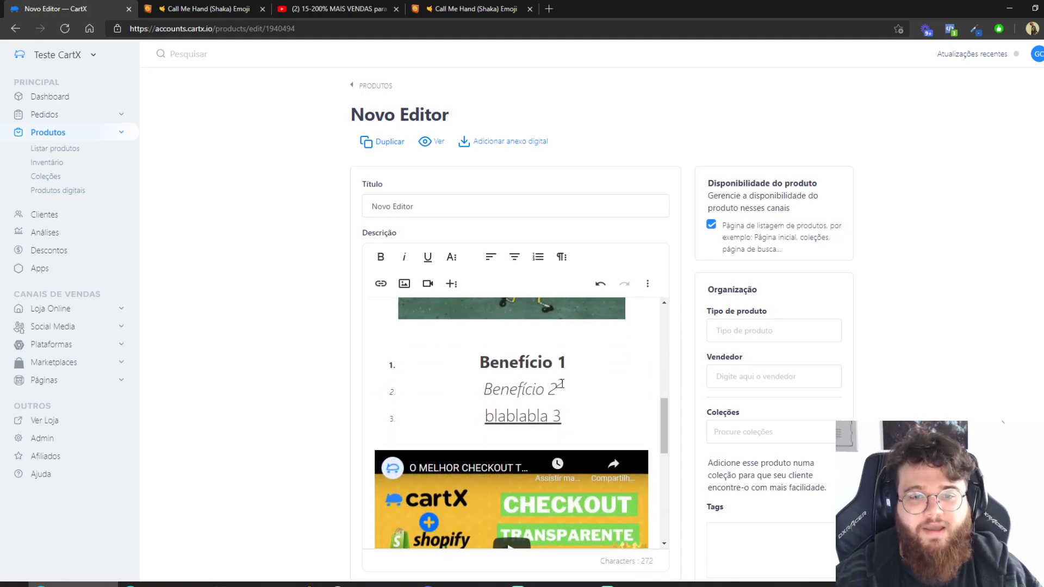
pyautogui.scroll(-1, 549, 380)
pyautogui.click(408, 328)
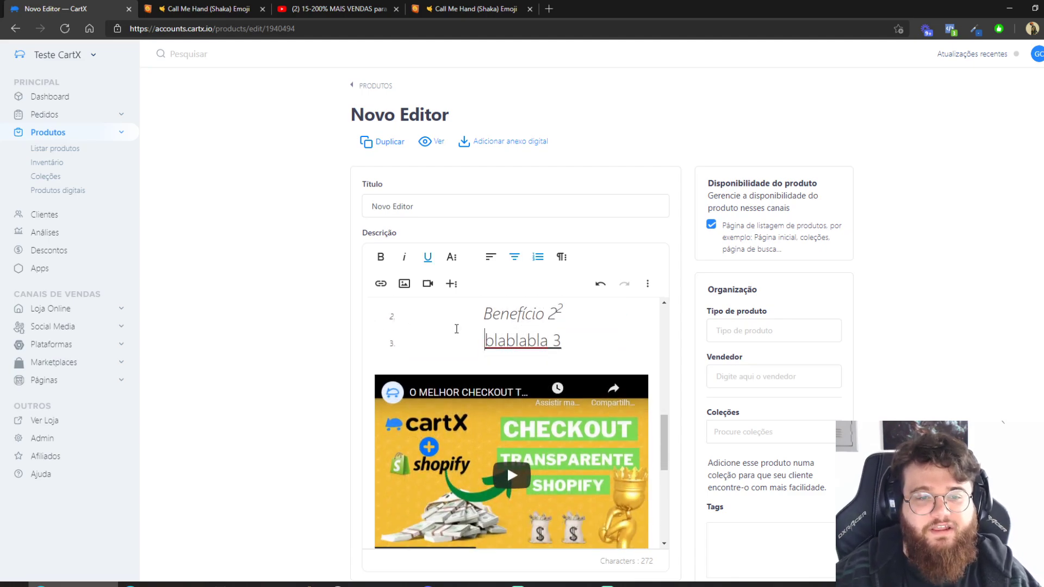
pyautogui.scroll(2, 457, 328)
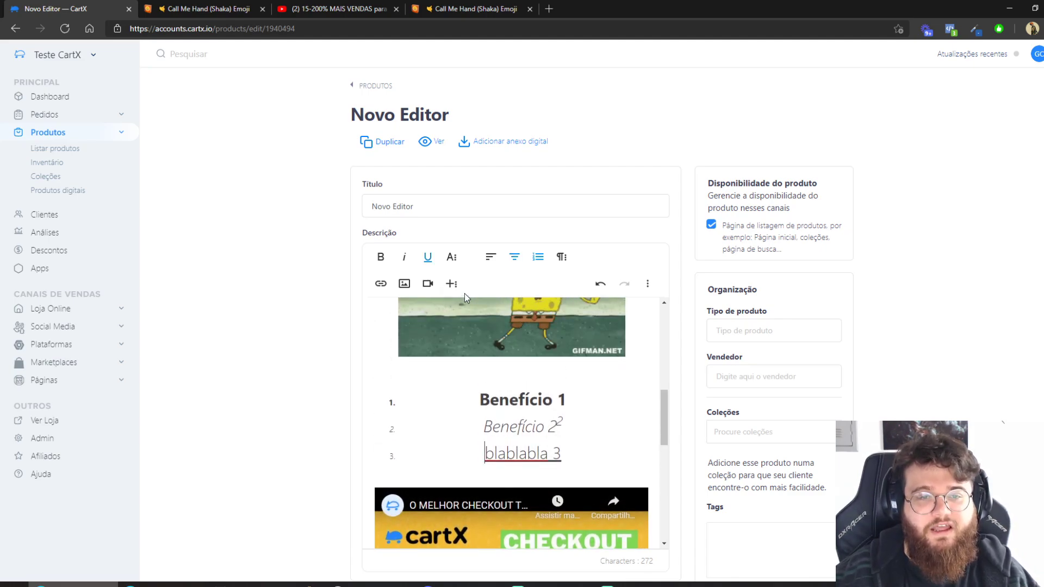